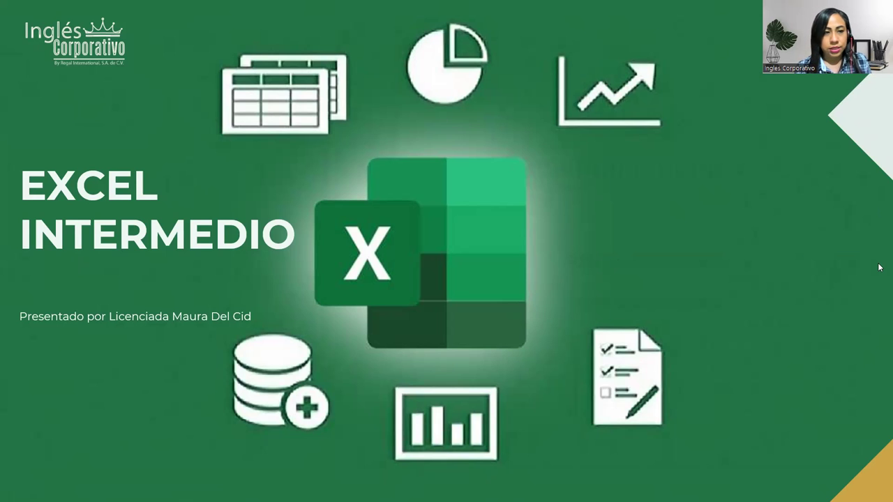
Advance the slideshow from the title slide through Sesión 17 to the Agenda slide
{"action": "key", "text": "Right"}
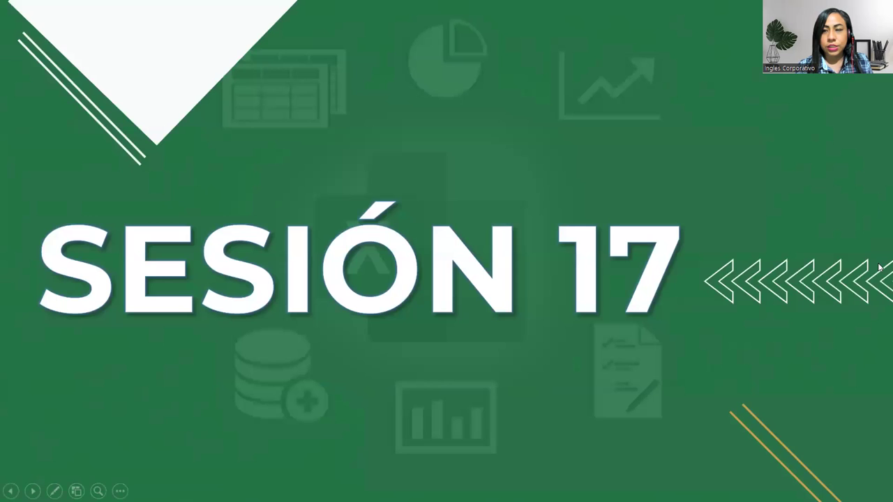
{"action": "key", "text": "Right"}
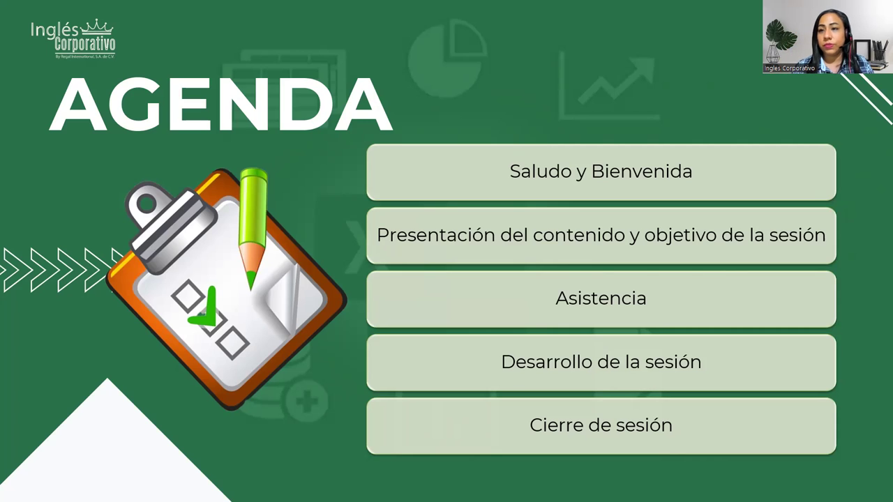
Move through the Contenido slide to the Objetivo slide about creating pivot tables step by step
{"action": "key", "text": "Right"}
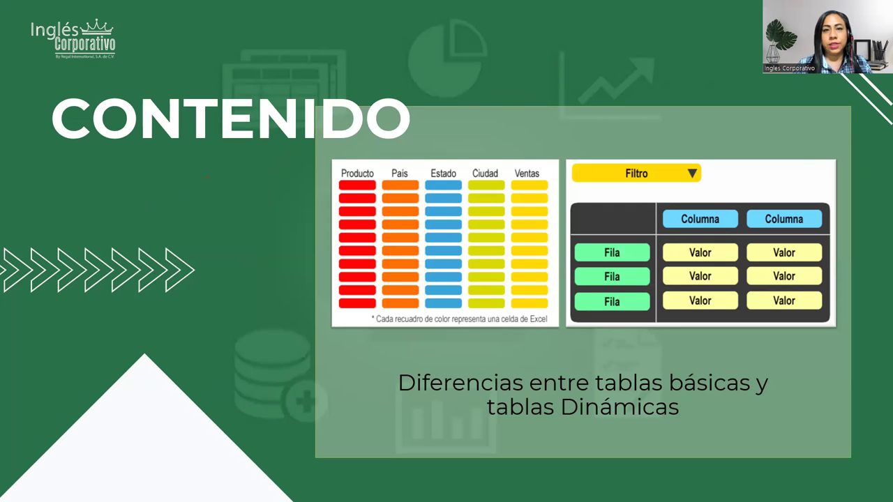
{"action": "key", "text": "Right"}
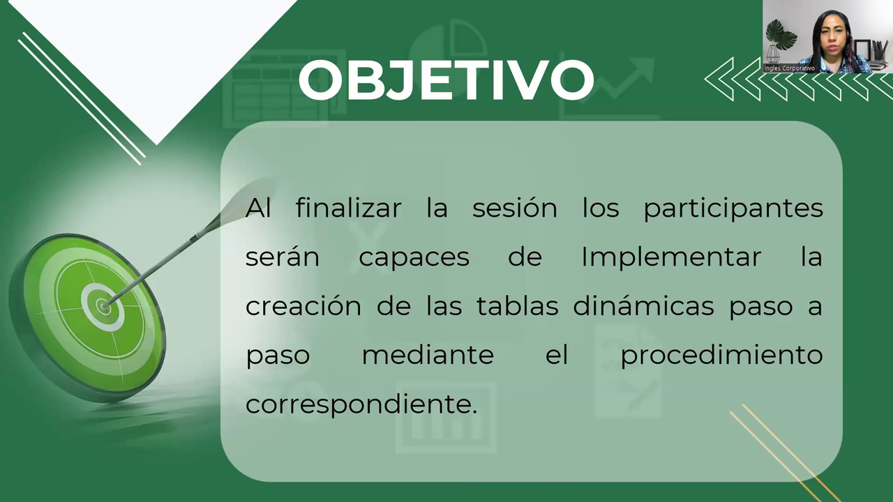
Advance toward the Tablas Dinámicas (TD) slide defining pivot tables
{"action": "key", "text": "Right"}
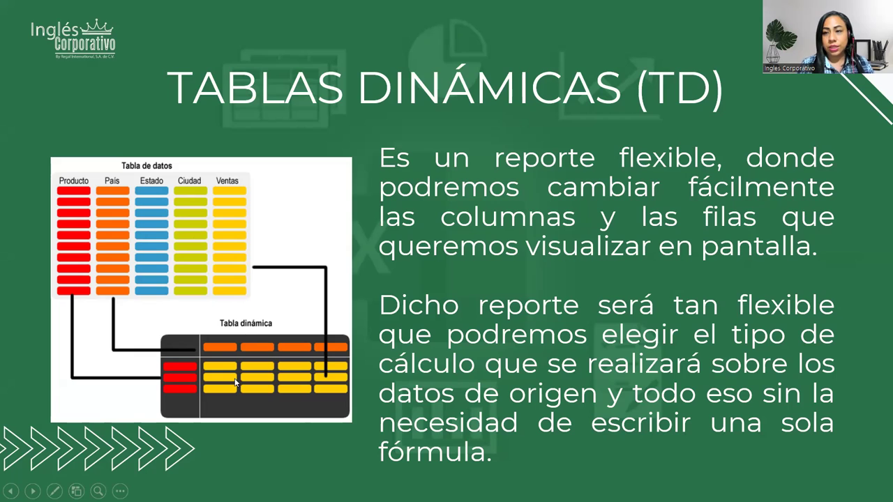
Advance to the Pasos para crear una TD slide
{"action": "left_click", "coordinate": [847, 317]}
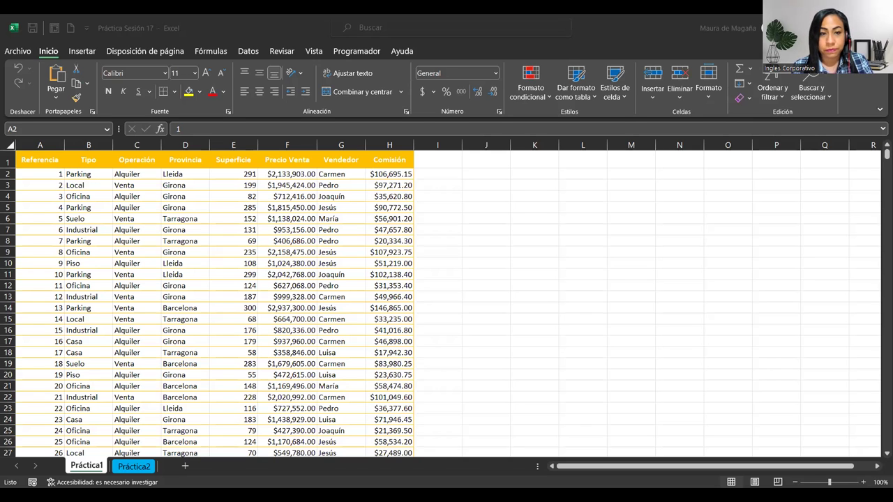
Back in Excel, go to cell A1 of the Práctica1 data and show the Insertar commands
{"action": "left_click", "coordinate": [293, 285]}
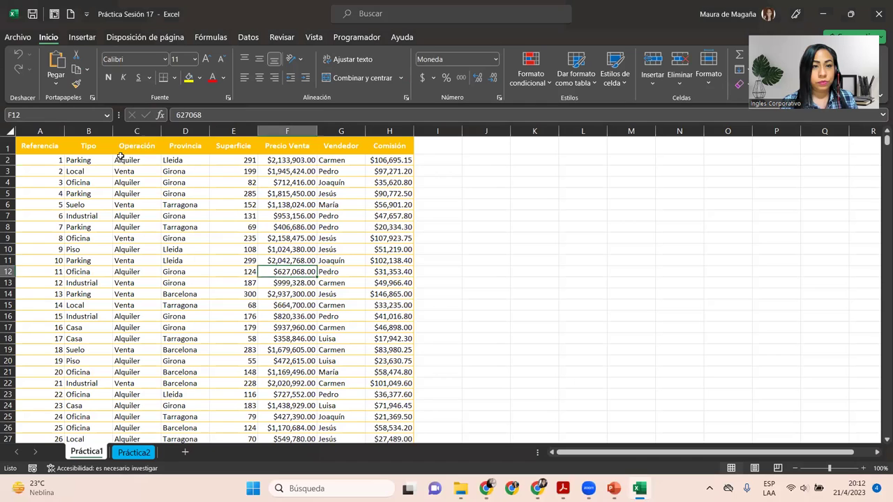
{"action": "left_click", "coordinate": [120, 158]}
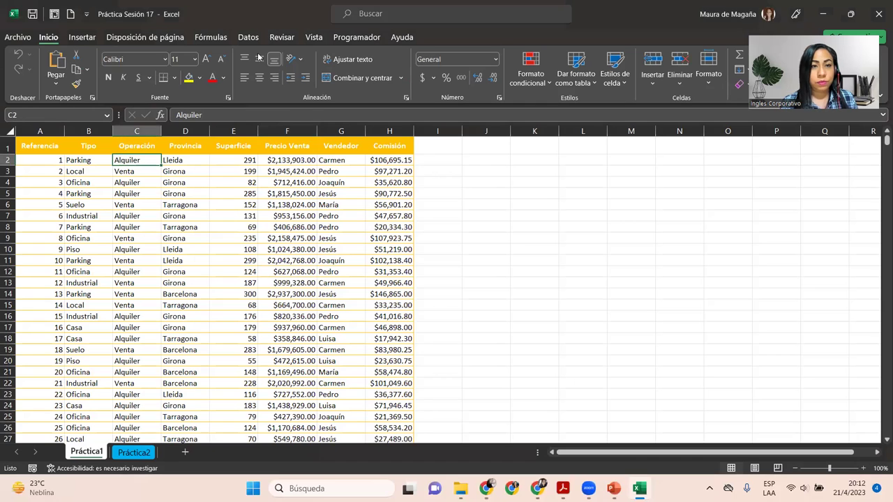
{"action": "key", "text": "ctrl+Home"}
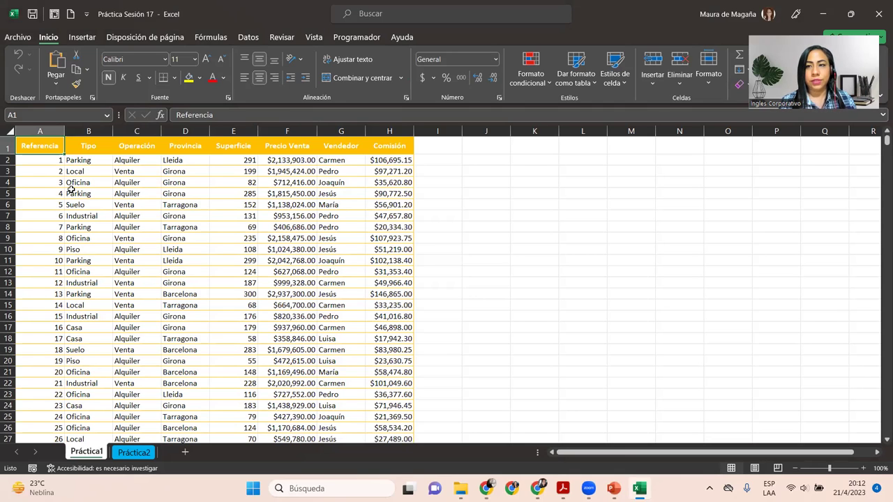
{"action": "left_click", "coordinate": [92, 46]}
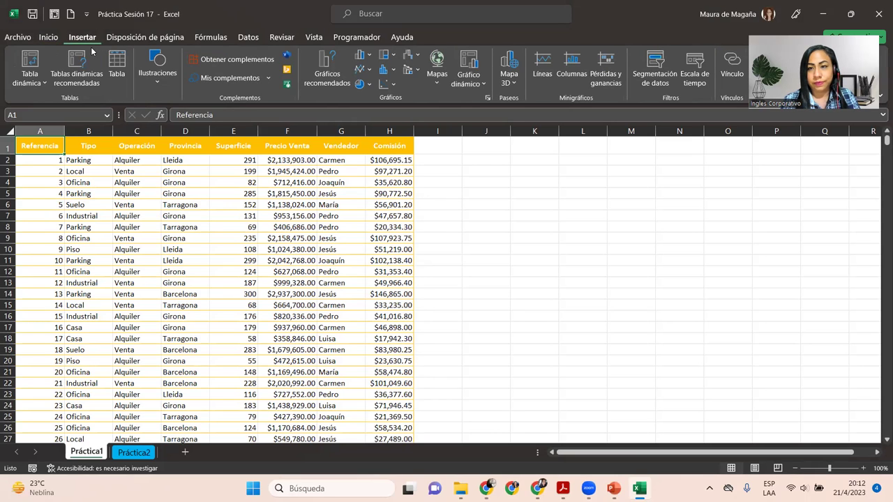
Start a pivot table from Práctica1!$A$1:$H$301 with a new worksheet as destination
{"action": "left_click", "coordinate": [33, 79]}
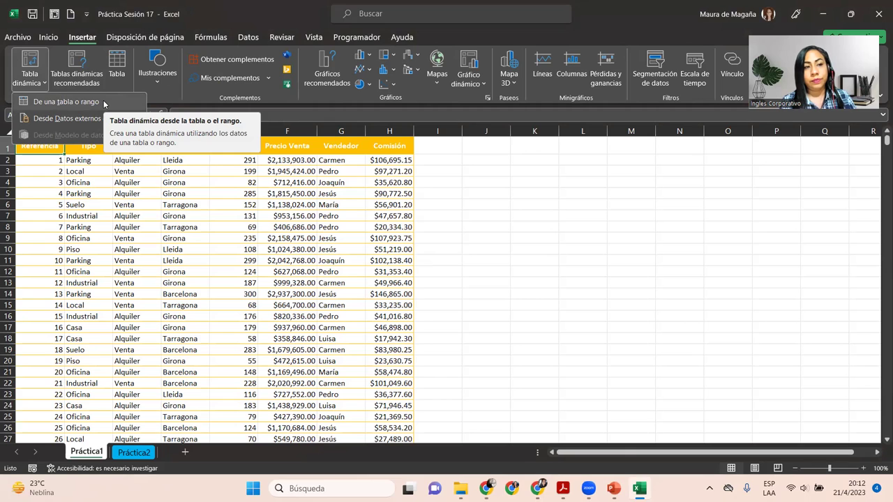
{"action": "left_click", "coordinate": [105, 102]}
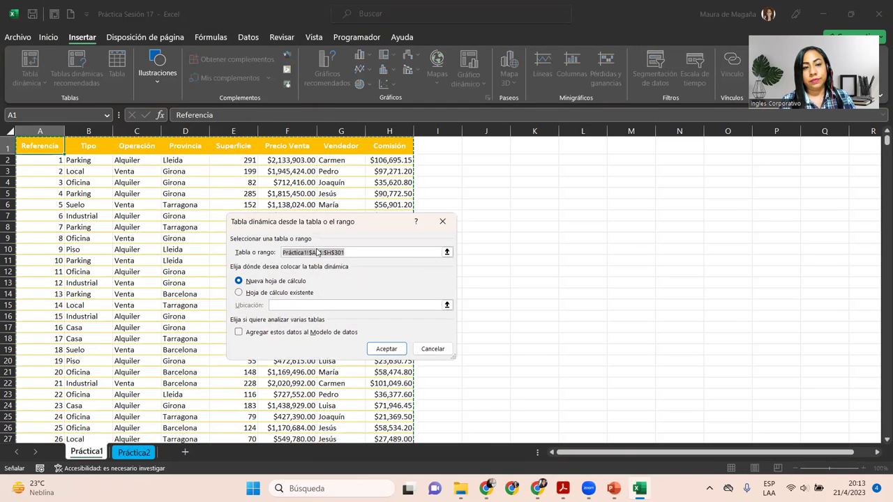
{"action": "left_click_drag", "start_coordinate": [327, 227], "coordinate": [434, 223]}
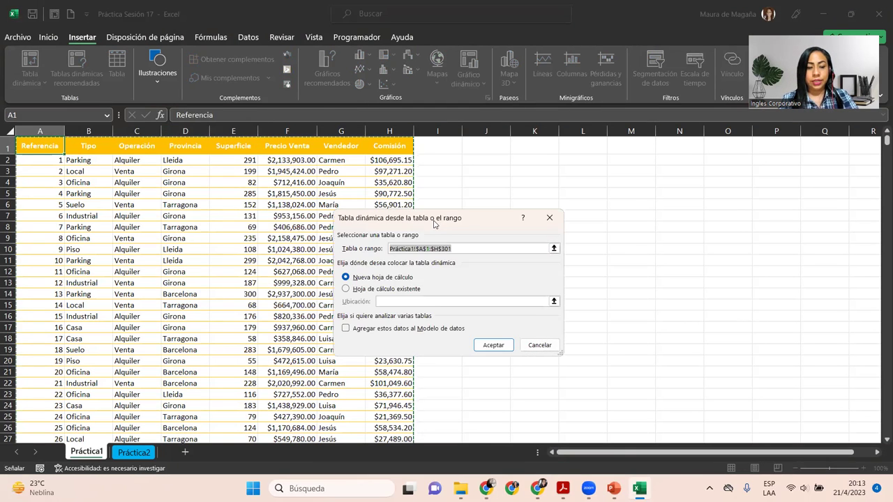
{"action": "key", "text": "super+plus"}
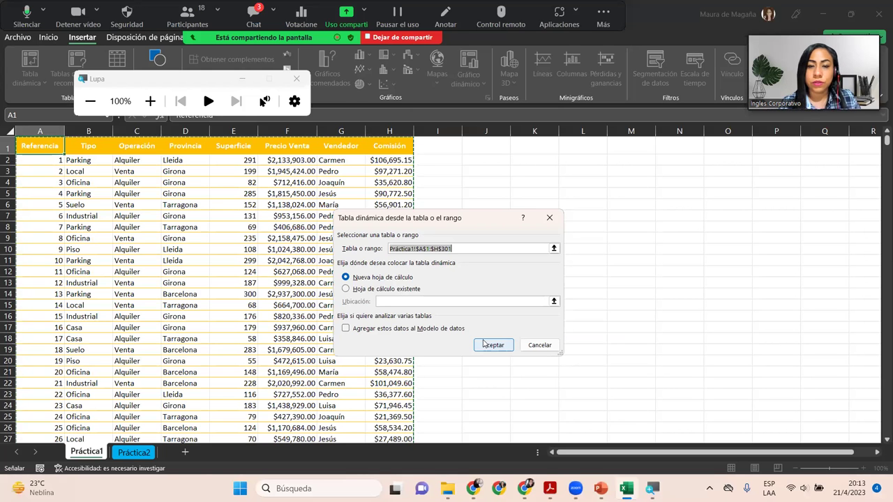
Create empty TablaDinámica1 on new sheet Hoja1, comparing its field list with the Práctica1 columns
{"action": "left_click", "coordinate": [490, 347]}
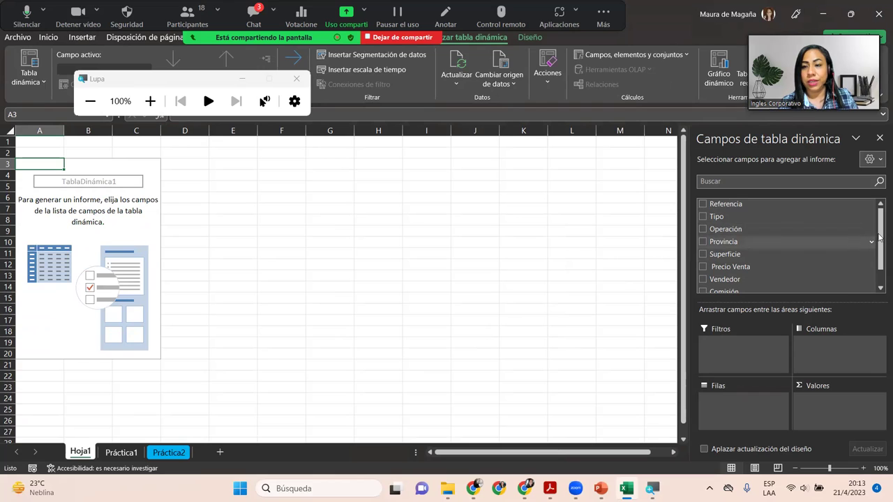
{"action": "left_click_drag", "start_coordinate": [879, 241], "coordinate": [699, 202]}
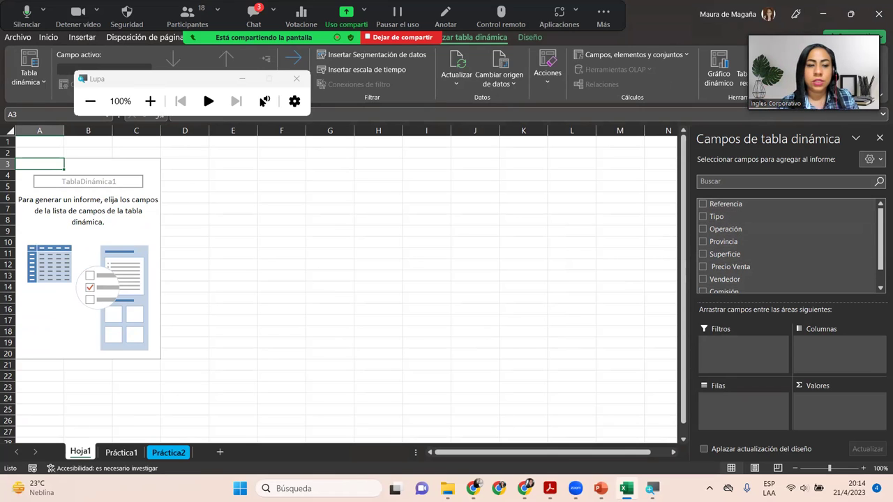
{"action": "left_click", "coordinate": [116, 454]}
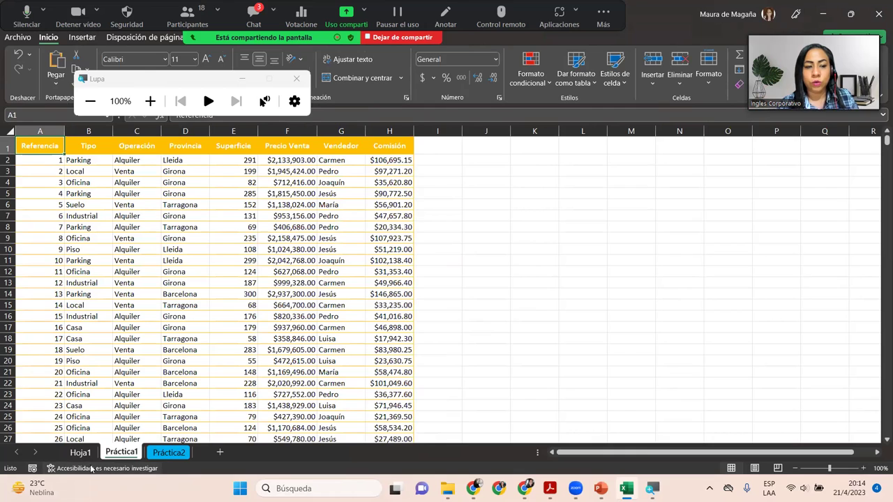
{"action": "left_click", "coordinate": [82, 454]}
{"action": "left_click_drag", "start_coordinate": [880, 235], "coordinate": [880, 283]}
{"action": "left_click", "coordinate": [881, 203]}
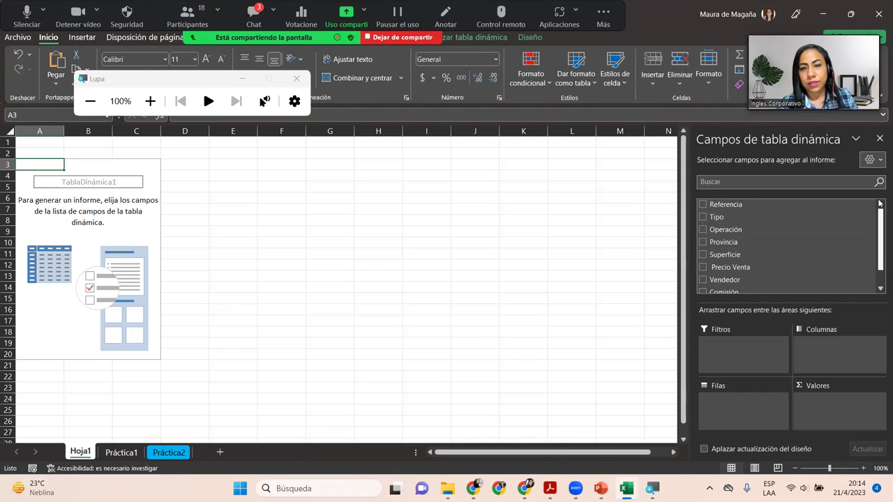
{"action": "left_click", "coordinate": [880, 286]}
{"action": "left_click_drag", "start_coordinate": [879, 239], "coordinate": [880, 190]}
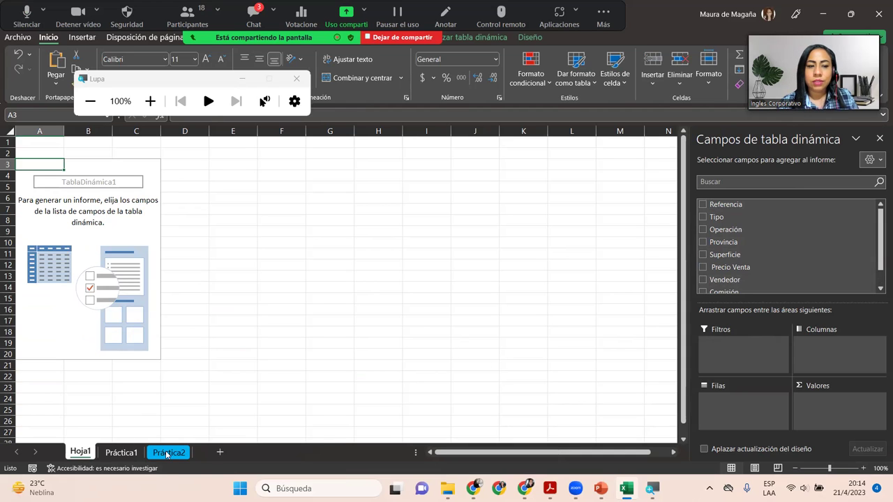
{"action": "left_click", "coordinate": [116, 453]}
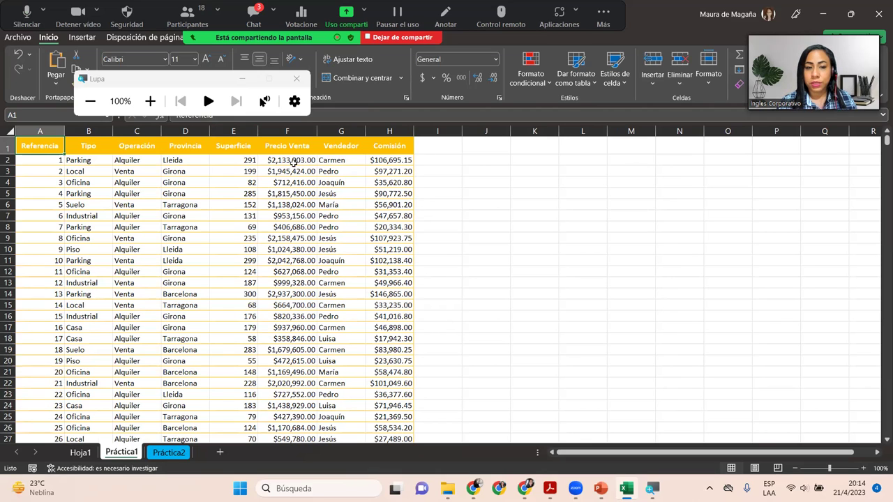
{"action": "left_click", "coordinate": [80, 453]}
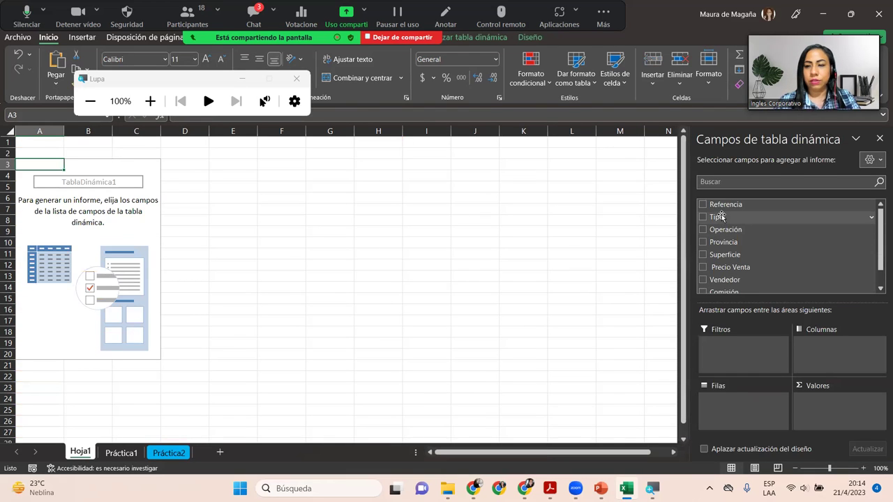
Put Tipo in Filas so rows list Casa, Industrial, Local, Oficina, Parking, Piso, Suelo
{"action": "key", "text": "super+plus"}
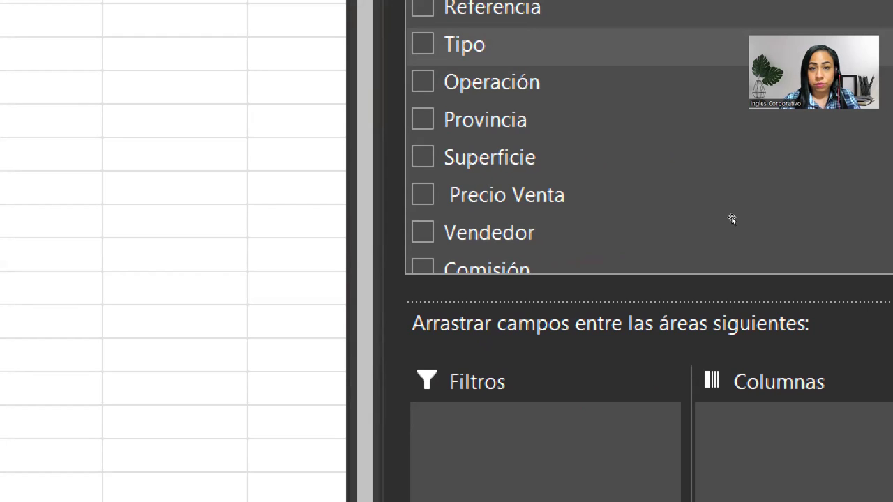
{"action": "scroll", "coordinate": [730, 254], "scroll_direction": "down", "scroll_amount": 2}
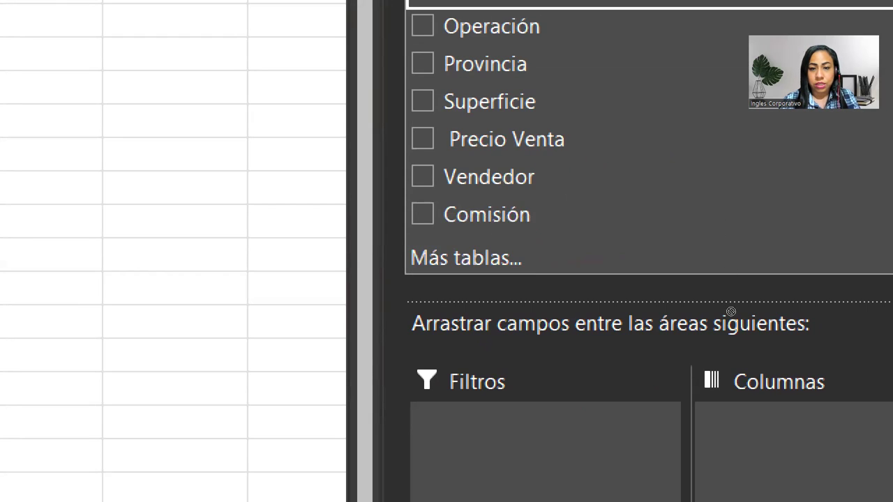
{"action": "mouse_move", "coordinate": [730, 311]}
{"action": "left_mouse_down"}
{"action": "mouse_move", "coordinate": [734, 377]}
{"action": "mouse_move", "coordinate": [814, 415]}
{"action": "mouse_move", "coordinate": [830, 352]}
{"action": "mouse_move", "coordinate": [754, 419]}
{"action": "mouse_move", "coordinate": [842, 419]}
{"action": "mouse_move", "coordinate": [723, 410]}
{"action": "left_mouse_up"}
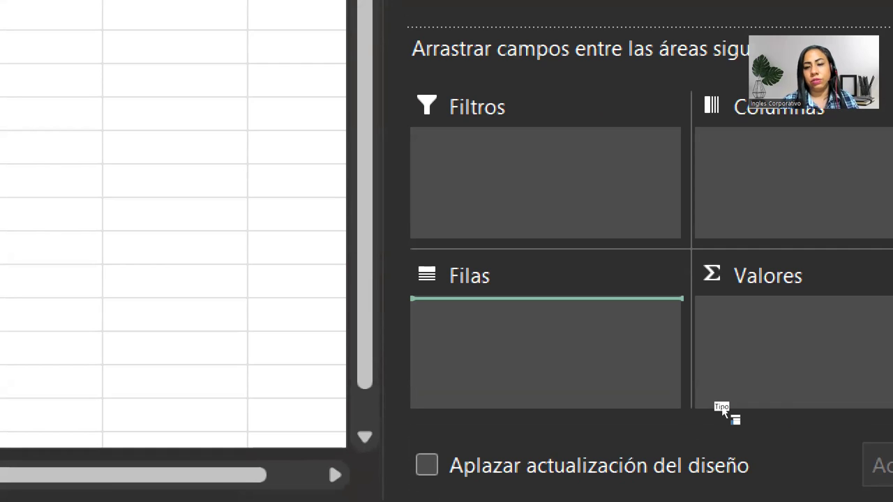
{"action": "left_click_drag", "start_coordinate": [723, 410], "coordinate": [722, 408]}
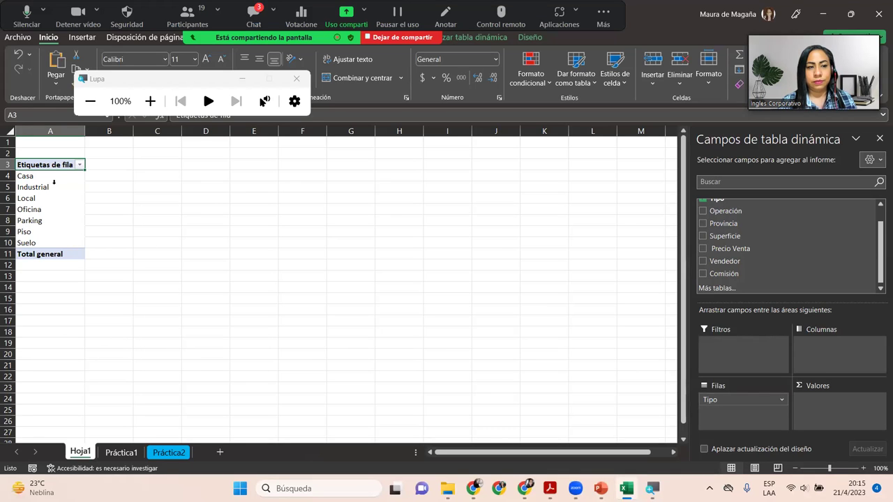
Zoom the sheet to 200% and scroll up to show the Tipo pivot from row 1
{"action": "left_click", "coordinate": [864, 468]}
{"action": "double_click", "coordinate": [864, 469]}
{"action": "double_click", "coordinate": [864, 468]}
{"action": "left_click", "coordinate": [864, 469]}
{"action": "left_click", "coordinate": [863, 469]}
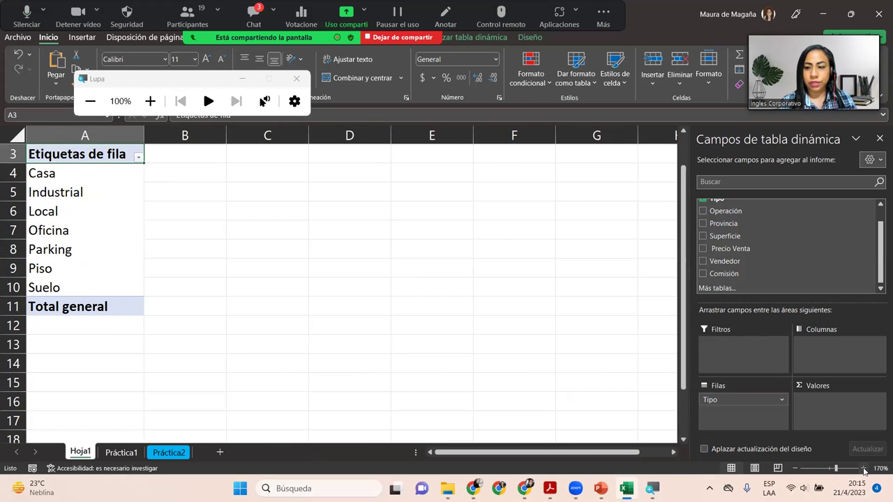
{"action": "left_click", "coordinate": [863, 468]}
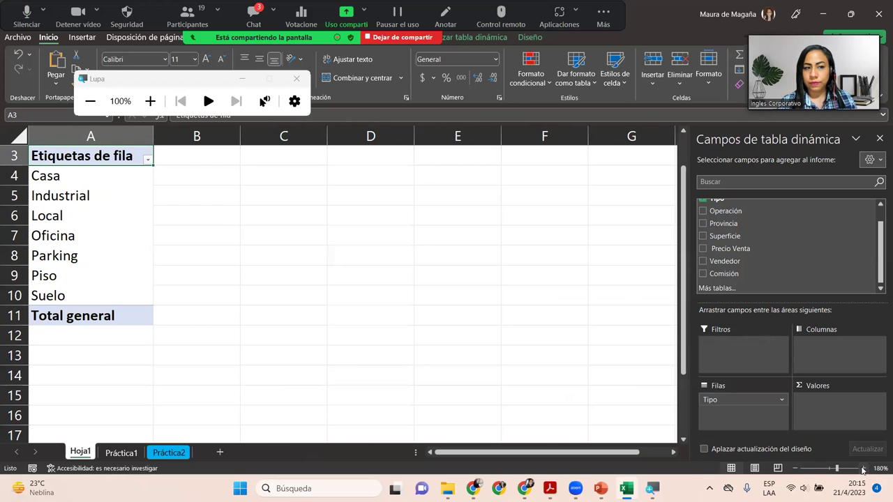
{"action": "left_click", "coordinate": [864, 469]}
{"action": "left_click", "coordinate": [864, 469]}
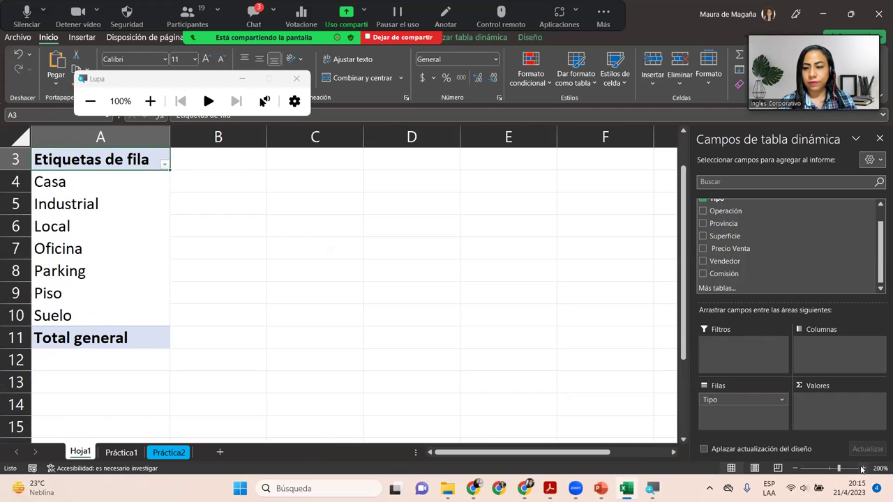
{"action": "left_click_drag", "start_coordinate": [684, 195], "coordinate": [684, 180]}
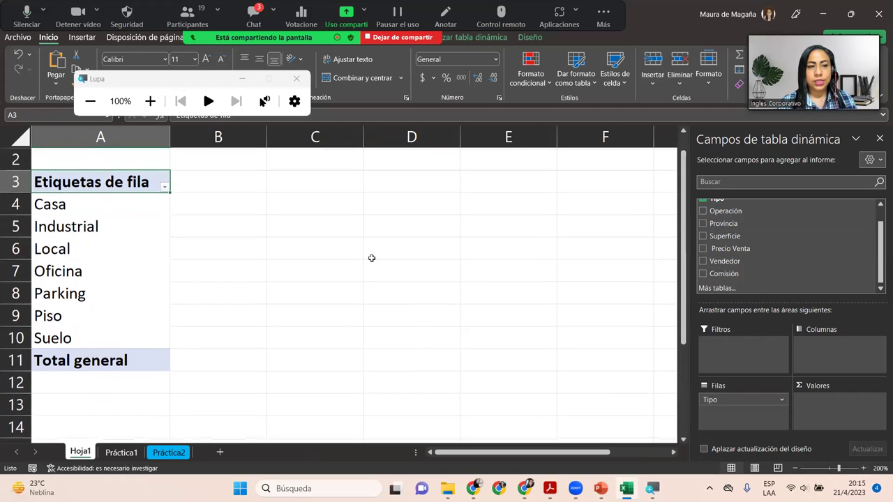
{"action": "scroll", "coordinate": [298, 302], "scroll_direction": "up", "scroll_amount": 1}
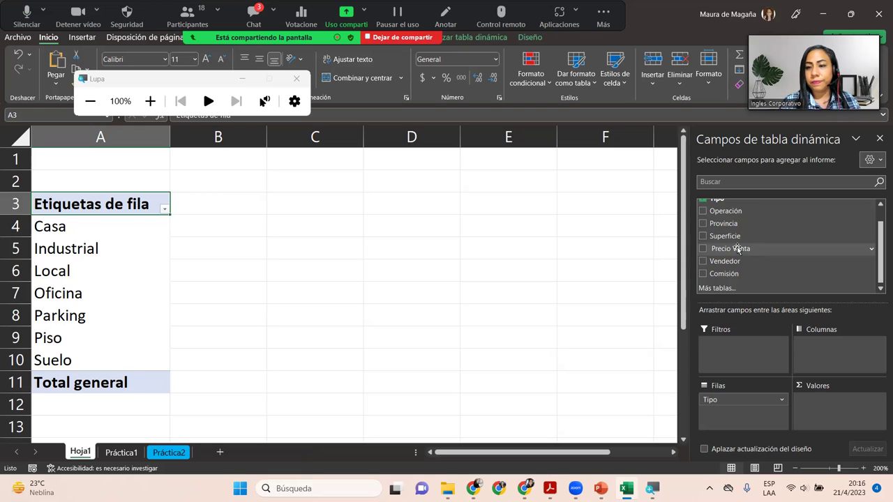
Sum Precio Venta per Tipo in Valores, giving a Total general of 351645480
{"action": "left_click_drag", "start_coordinate": [730, 251], "coordinate": [839, 408]}
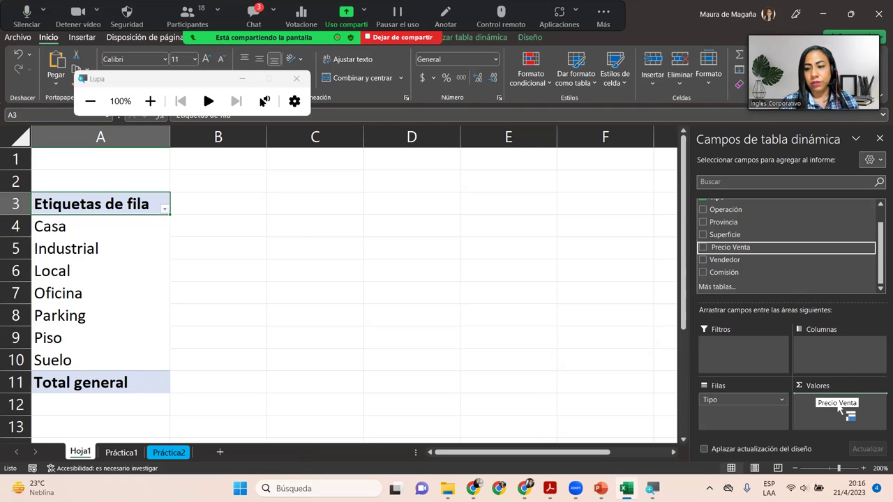
{"action": "left_click_drag", "start_coordinate": [839, 410], "coordinate": [838, 407]}
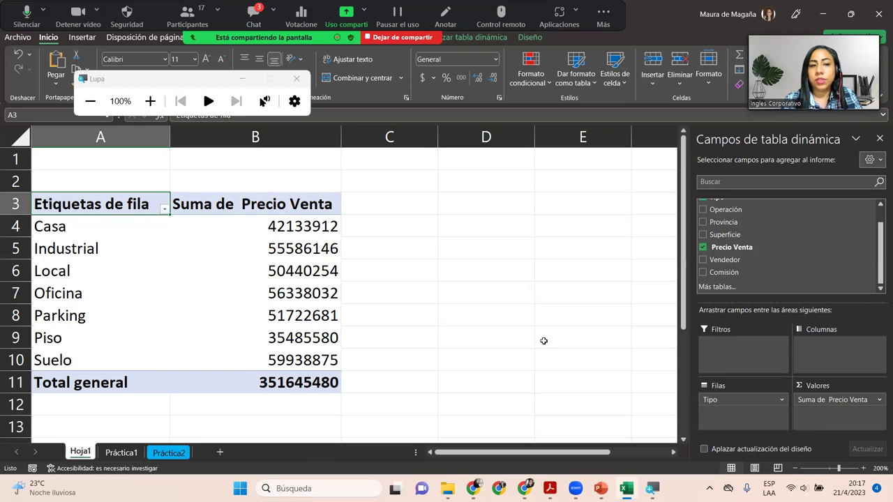
{"action": "mouse_move", "coordinate": [296, 230]}
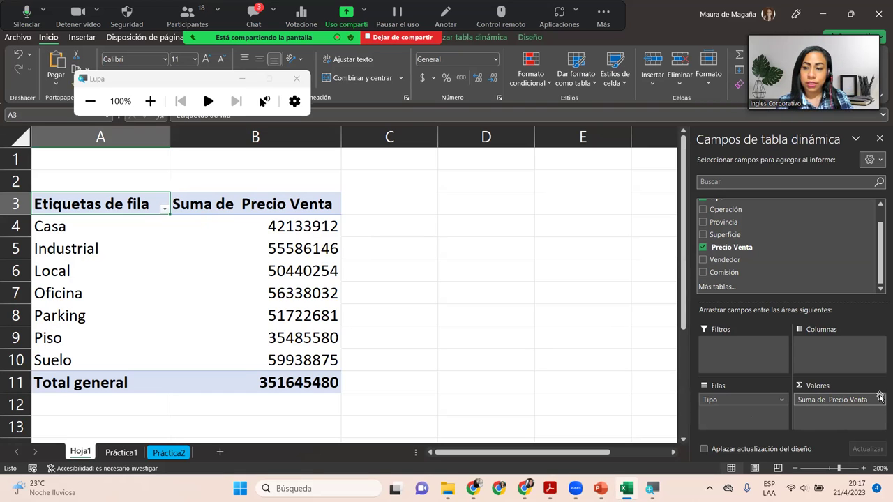
{"action": "left_click", "coordinate": [880, 400]}
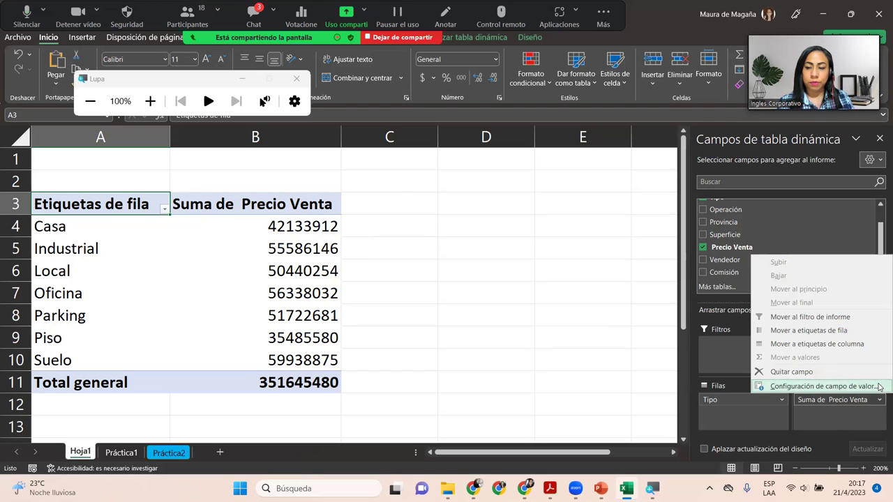
Format Suma de Precio Venta as Contabilidad with symbol $ Español (El Salvador) and 2 decimals
{"action": "left_click", "coordinate": [878, 386]}
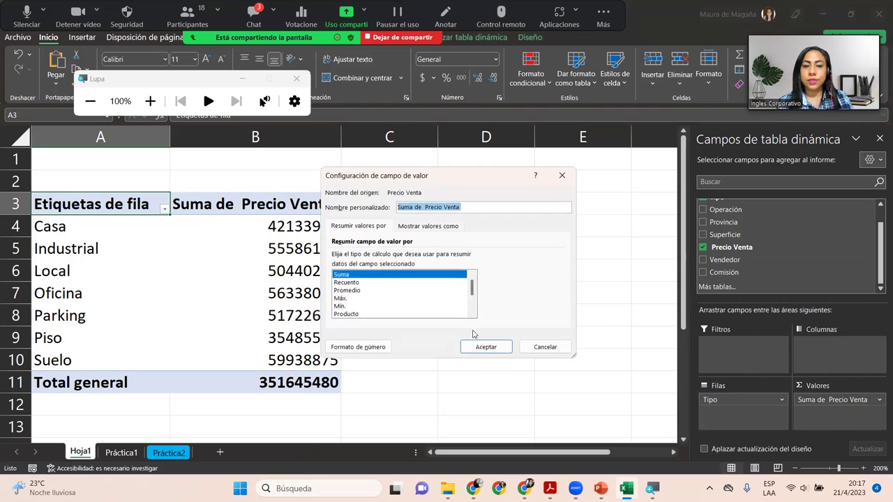
{"action": "left_click", "coordinate": [365, 348]}
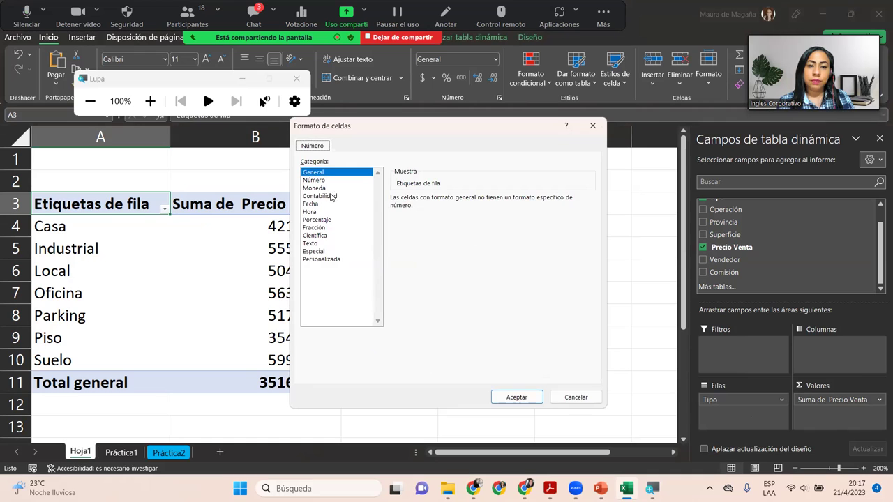
{"action": "left_click", "coordinate": [332, 196]}
{"action": "left_click", "coordinate": [591, 215]}
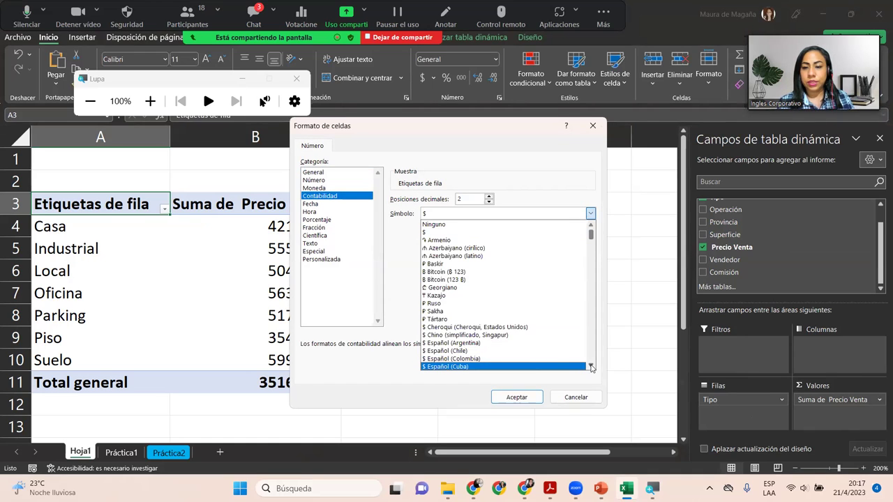
{"action": "scroll", "coordinate": [591, 368], "scroll_direction": "down", "scroll_amount": 5}
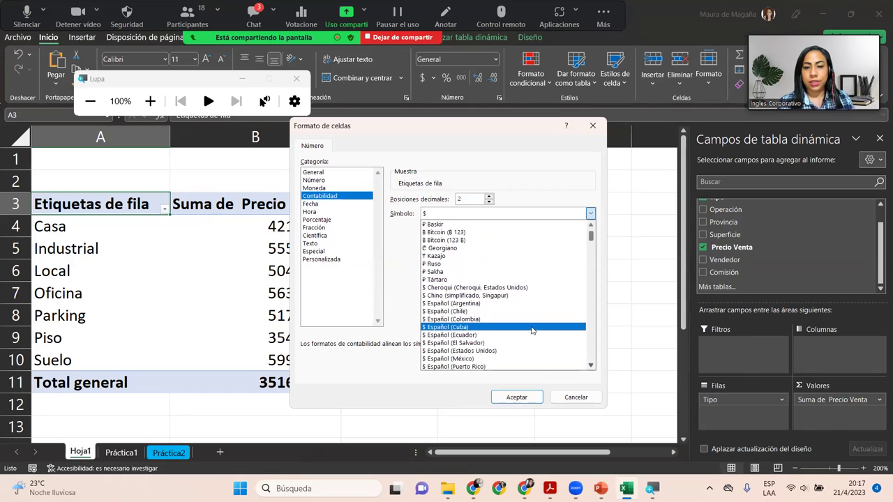
{"action": "left_click", "coordinate": [508, 343]}
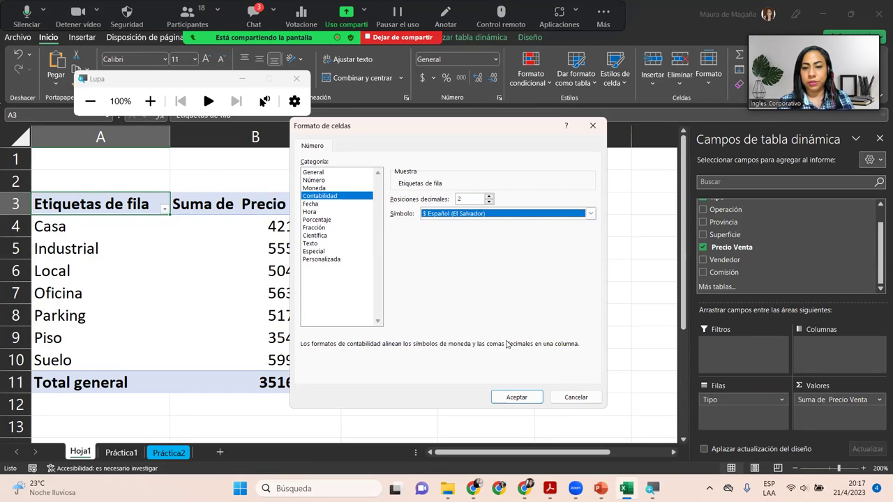
{"action": "left_click", "coordinate": [516, 400]}
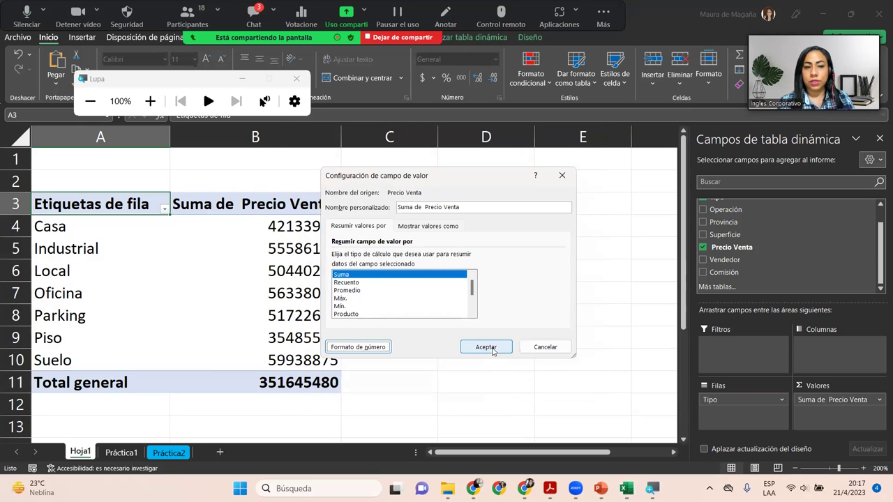
{"action": "left_click", "coordinate": [493, 351]}
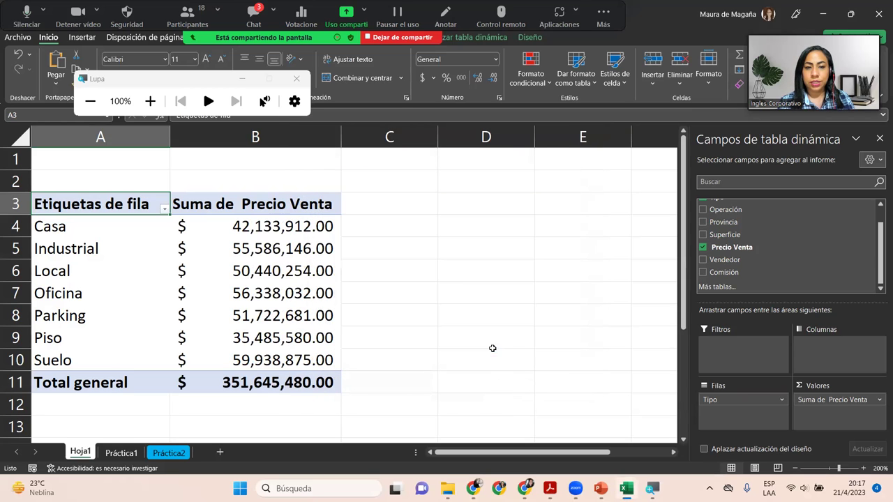
Select cell B6, show the Analizar tabla dinámica tools, close the Magnifier and maximize Excel
{"action": "left_click", "coordinate": [259, 279]}
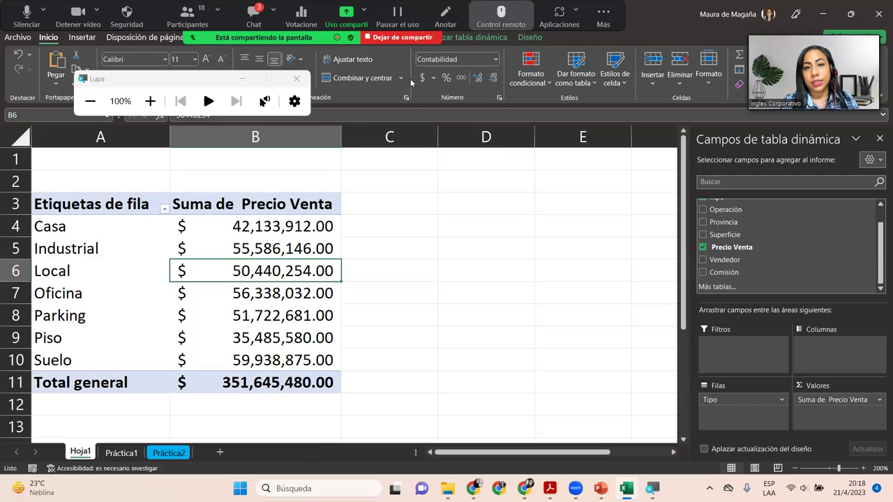
{"action": "left_click", "coordinate": [480, 38]}
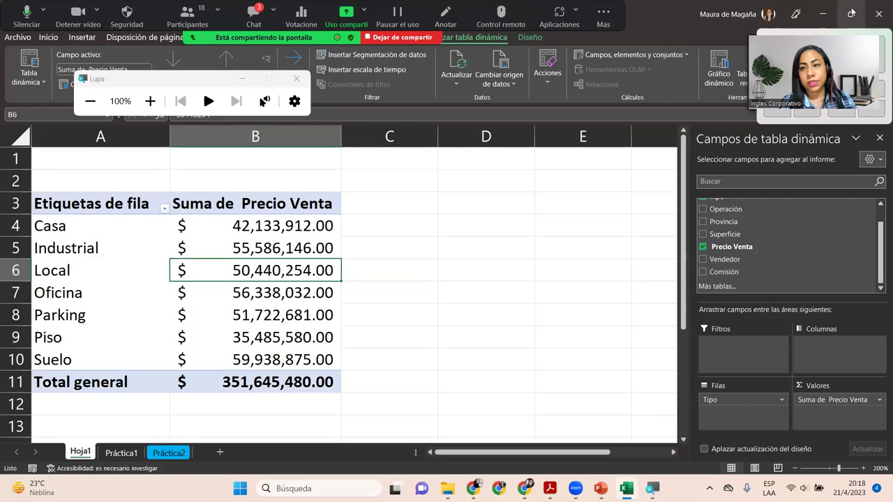
{"action": "left_click", "coordinate": [851, 13]}
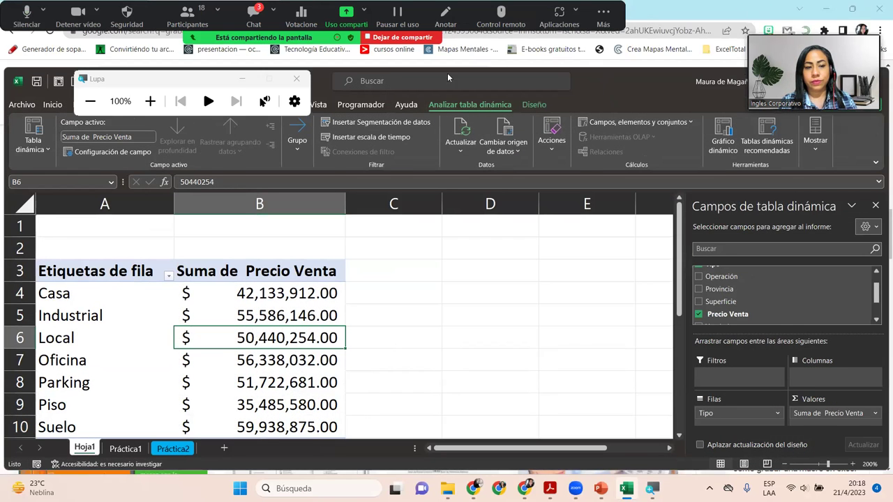
{"action": "left_click_drag", "start_coordinate": [447, 73], "coordinate": [446, 45]}
{"action": "left_click", "coordinate": [242, 80]}
{"action": "left_click", "coordinate": [241, 80]}
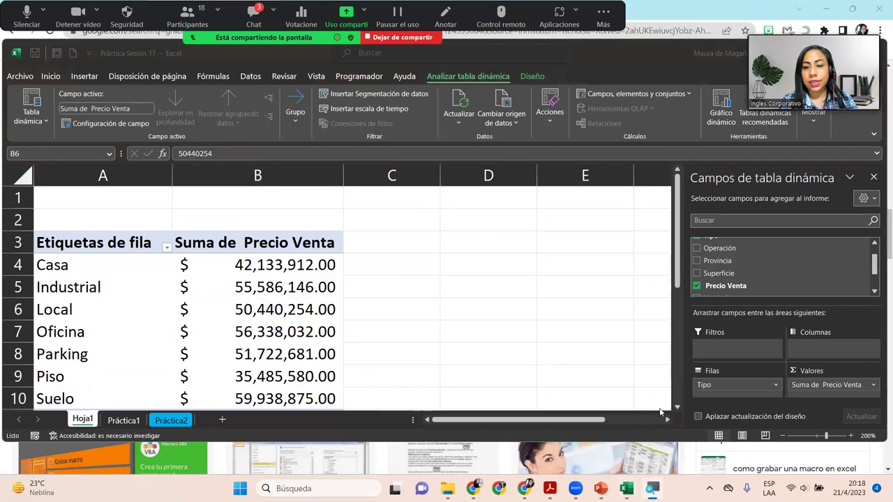
{"action": "double_click", "coordinate": [547, 445]}
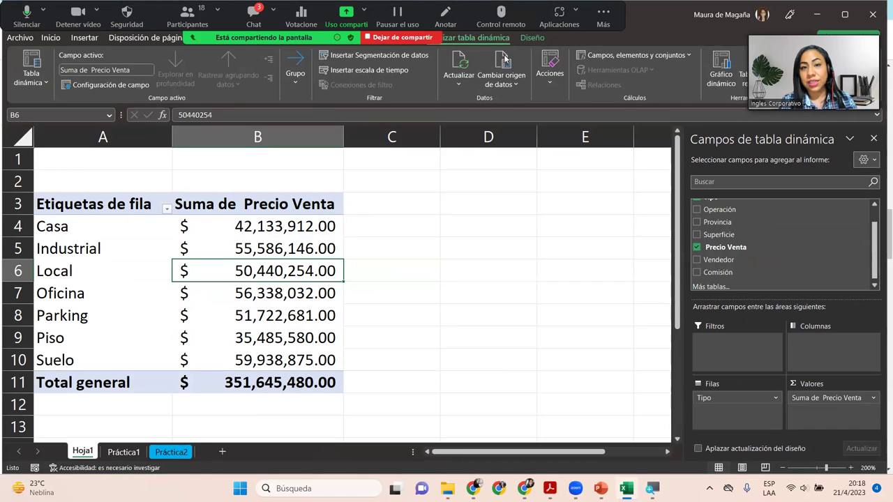
Show the Diseño tab's pivot table style options
{"action": "left_click", "coordinate": [532, 38]}
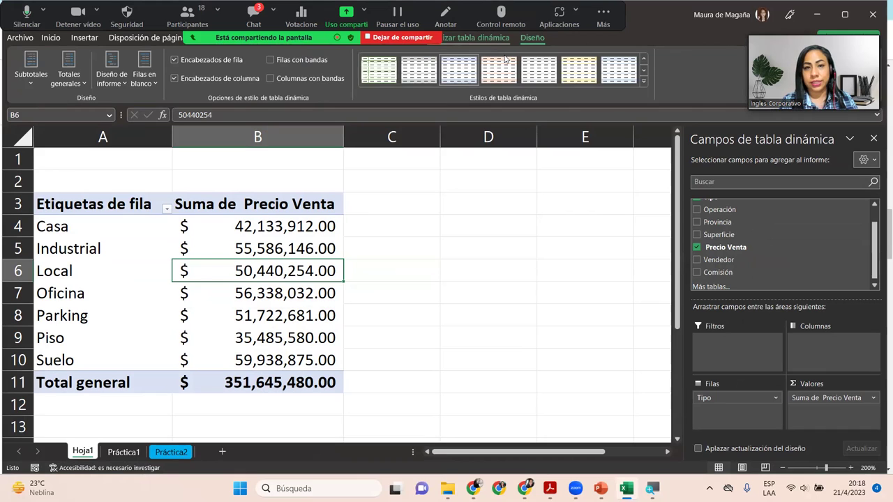
{"action": "scroll", "coordinate": [506, 60], "scroll_direction": "up", "scroll_amount": 1}
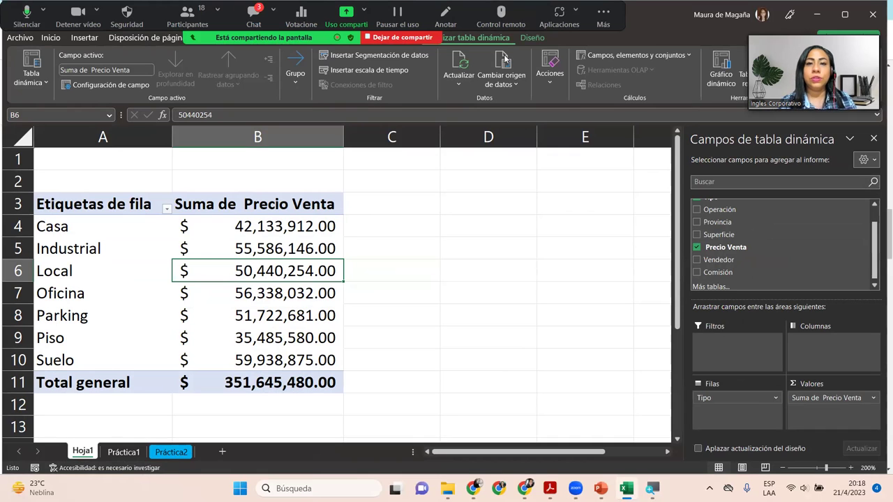
{"action": "scroll", "coordinate": [505, 60], "scroll_direction": "down", "scroll_amount": 1}
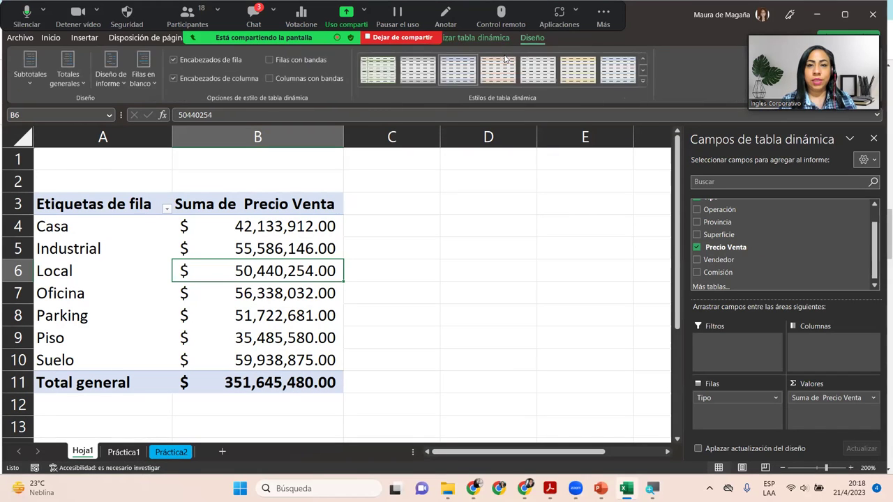
{"action": "scroll", "coordinate": [505, 60], "scroll_direction": "up", "scroll_amount": 1}
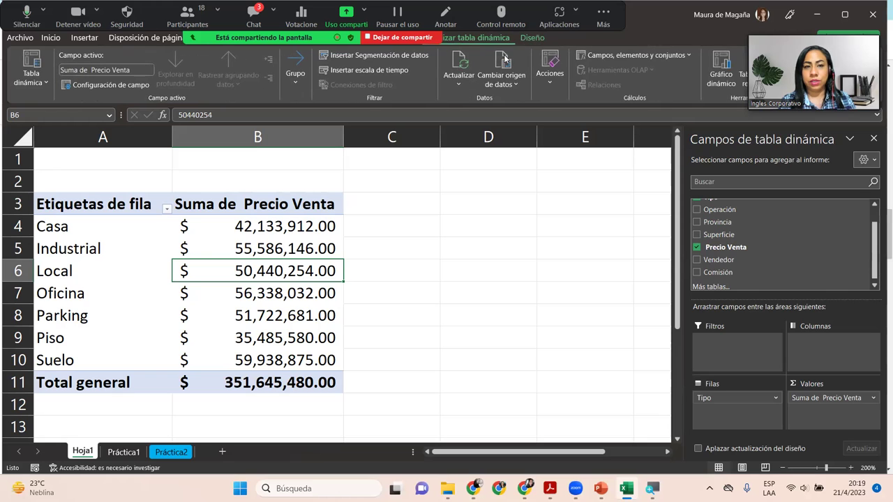
{"action": "scroll", "coordinate": [505, 60], "scroll_direction": "down", "scroll_amount": 1}
{"action": "scroll", "coordinate": [506, 60], "scroll_direction": "up", "scroll_amount": 1}
{"action": "scroll", "coordinate": [505, 60], "scroll_direction": "down", "scroll_amount": 1}
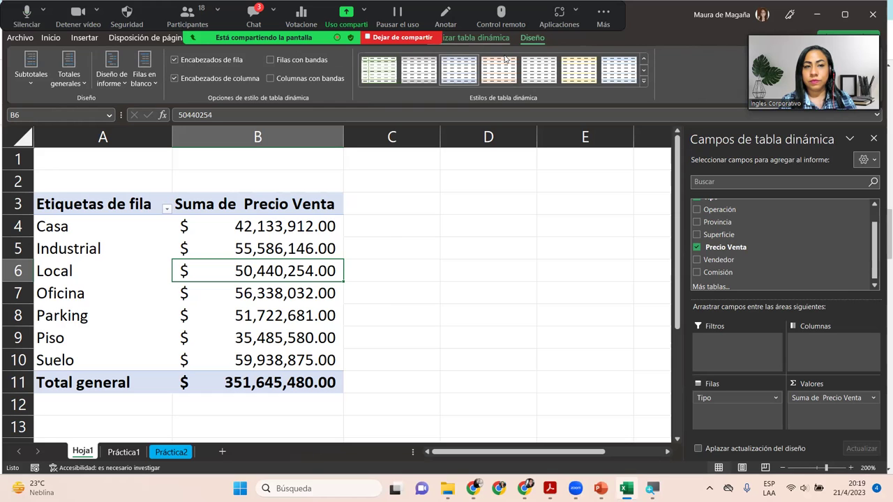
{"action": "scroll", "coordinate": [505, 60], "scroll_direction": "up", "scroll_amount": 1}
{"action": "scroll", "coordinate": [505, 60], "scroll_direction": "down", "scroll_amount": 1}
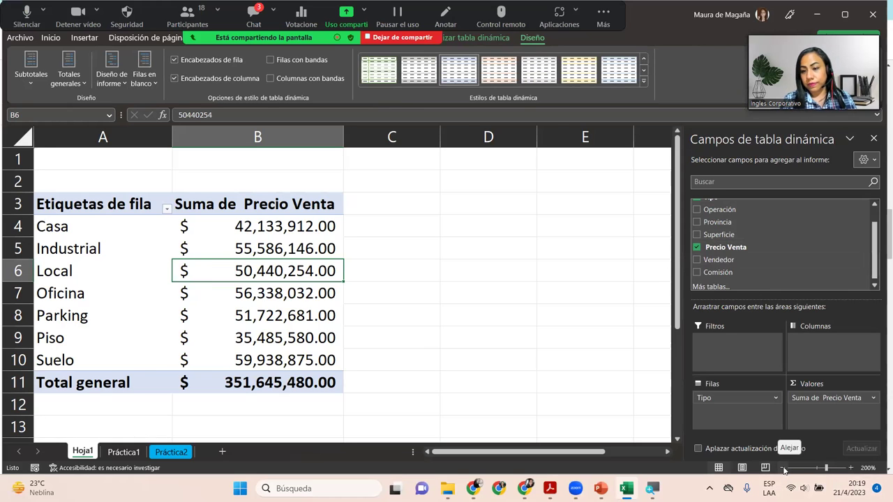
Zoom the sheet out to 150%
{"action": "left_click", "coordinate": [782, 467]}
{"action": "left_click", "coordinate": [782, 467]}
{"action": "left_click", "coordinate": [782, 468]}
{"action": "left_click", "coordinate": [782, 468]}
{"action": "left_click", "coordinate": [782, 468]}
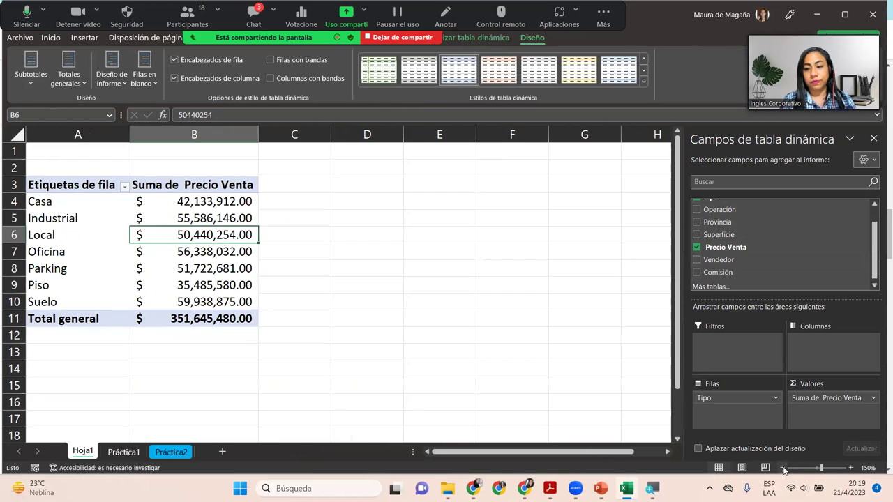
Apply the Estilo de tabla dinámica oscuro 11 (dark grey) style to the Precio Venta pivot table
{"action": "left_click", "coordinate": [643, 83]}
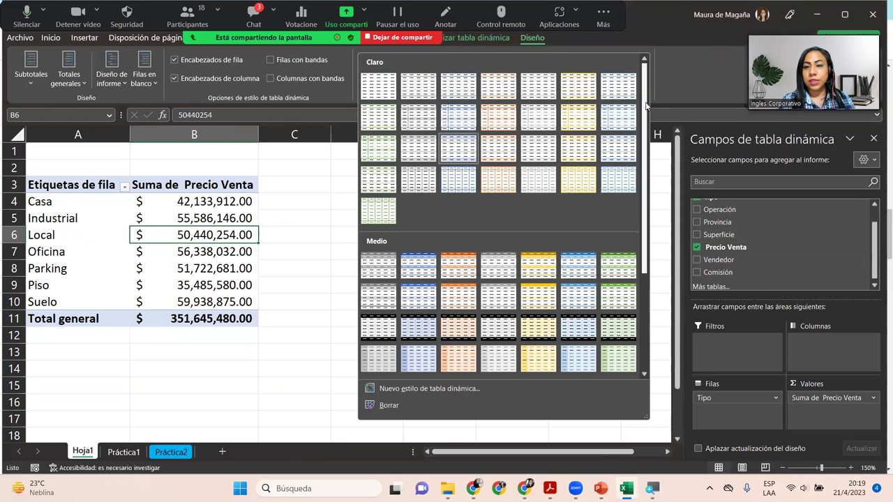
{"action": "scroll", "coordinate": [646, 154], "scroll_direction": "down", "scroll_amount": 5}
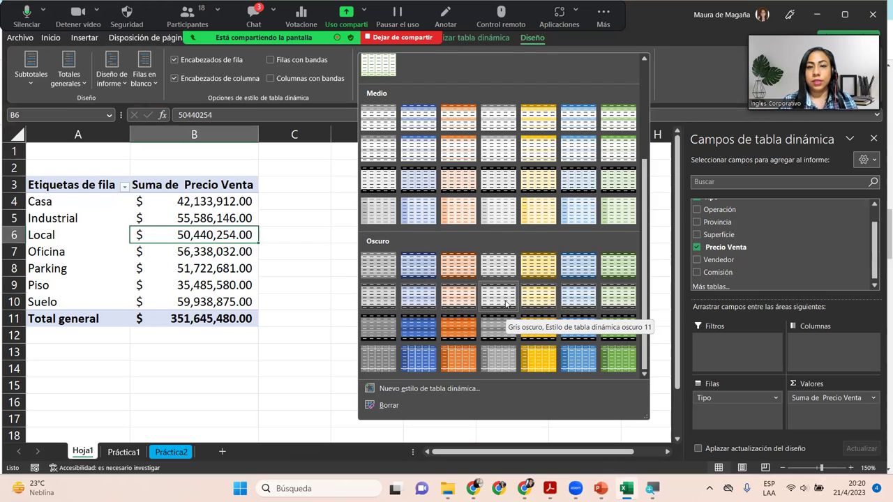
{"action": "left_click", "coordinate": [507, 304]}
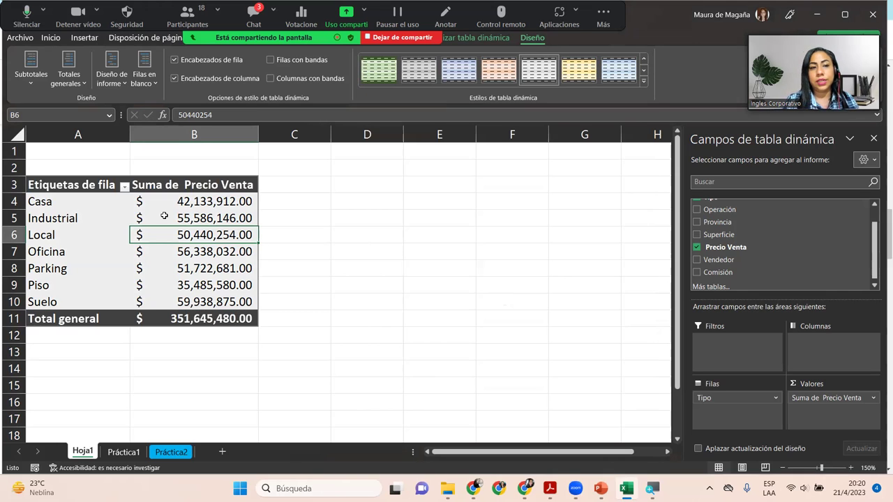
Zoom out to 130% and click through the Tipo row labels from Casa to Suelo
{"action": "left_click", "coordinate": [88, 202]}
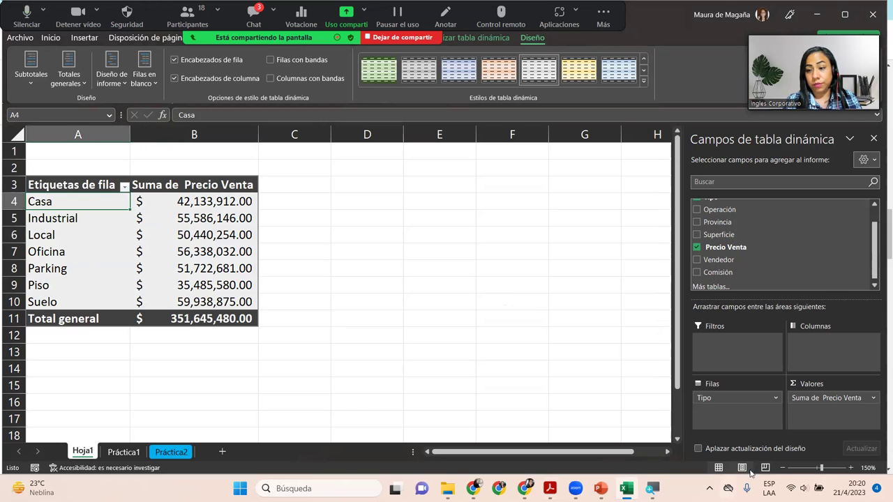
{"action": "left_click", "coordinate": [783, 467]}
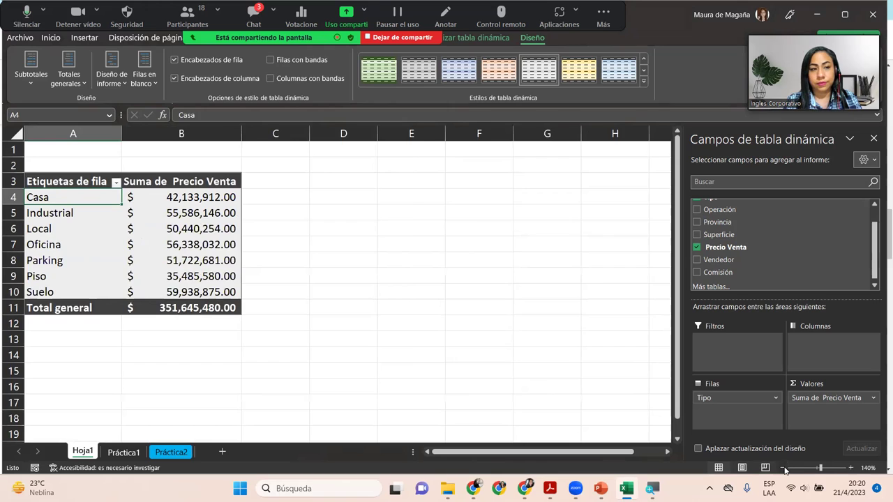
{"action": "left_click", "coordinate": [782, 467]}
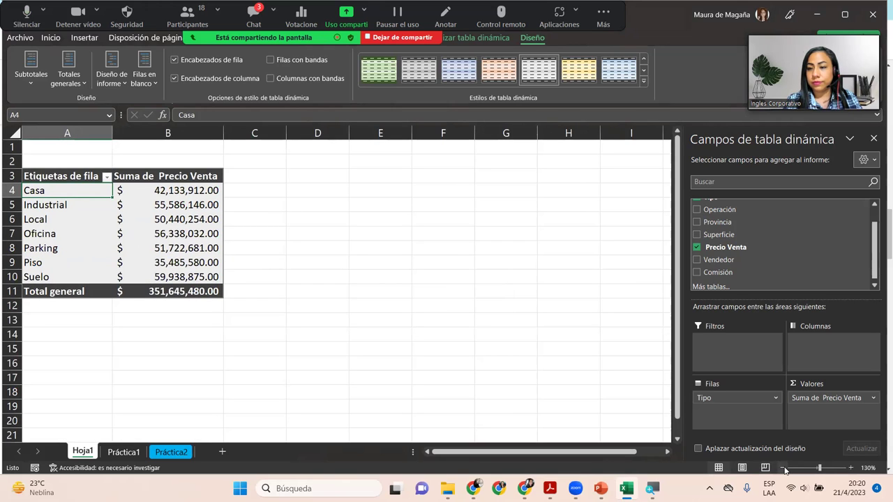
{"action": "left_click", "coordinate": [62, 204]}
{"action": "left_click", "coordinate": [60, 219]}
{"action": "left_click", "coordinate": [59, 233]}
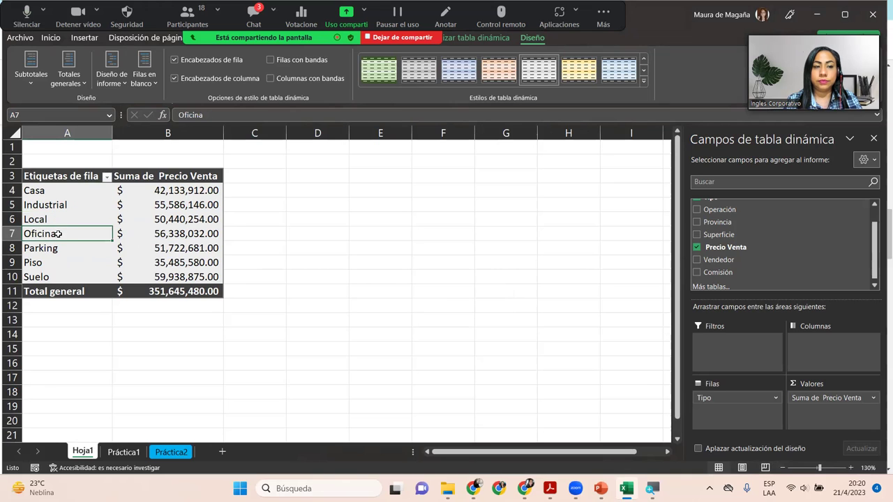
{"action": "left_click", "coordinate": [53, 248]}
{"action": "left_click", "coordinate": [52, 263]}
{"action": "left_click", "coordinate": [51, 266]}
{"action": "left_click", "coordinate": [51, 276]}
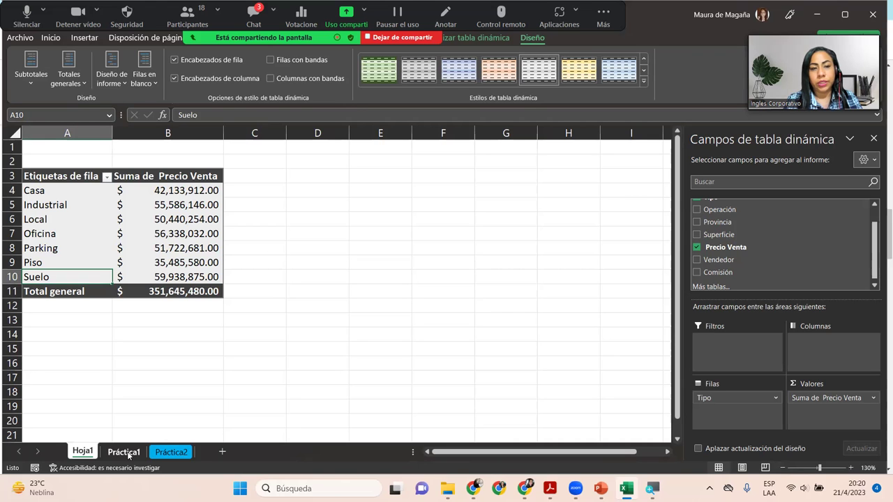
Insert a pivot table from the Práctica1 data on the existing sheet at Hoja1 cell D3
{"action": "left_click", "coordinate": [128, 455]}
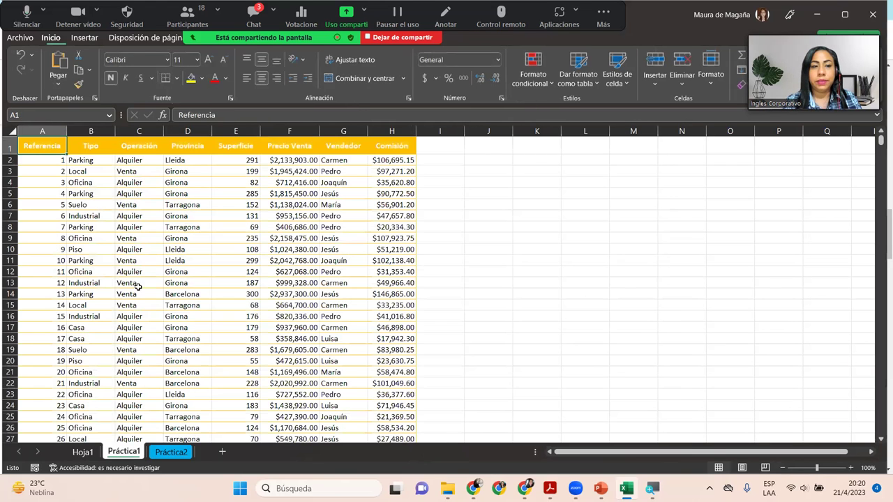
{"action": "left_click", "coordinate": [109, 225]}
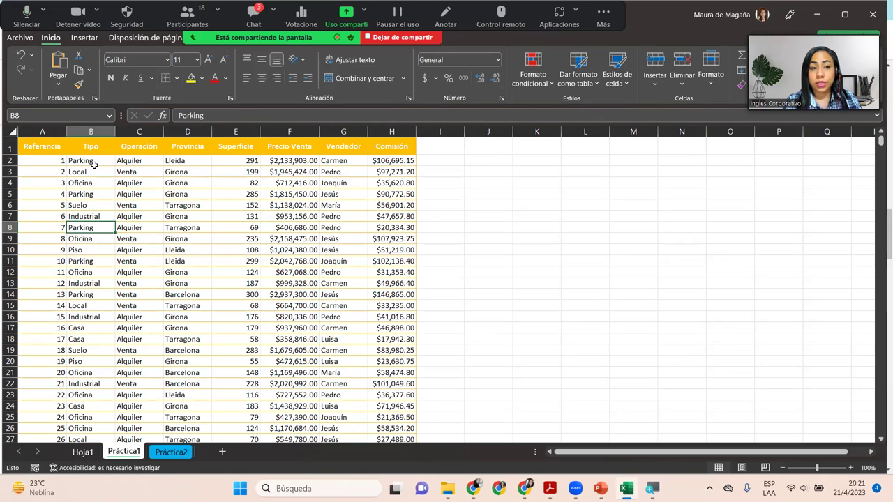
{"action": "left_click", "coordinate": [84, 37]}
{"action": "left_click", "coordinate": [32, 61]}
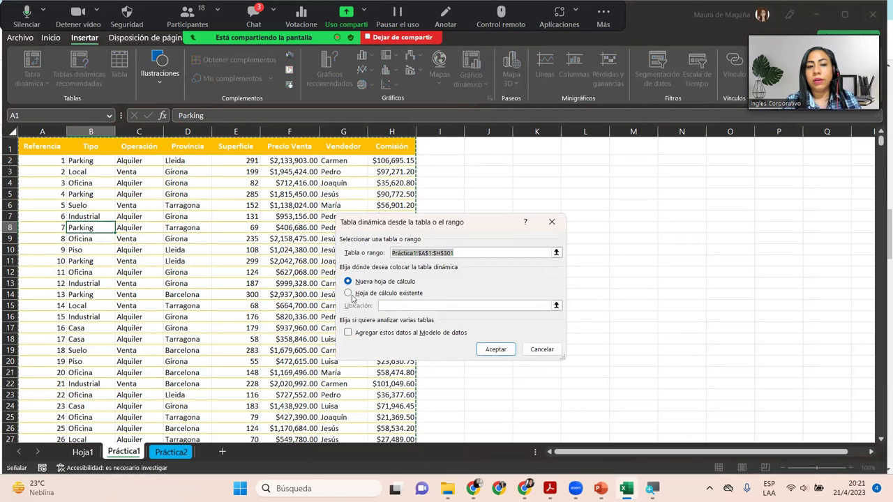
{"action": "left_click", "coordinate": [349, 295]}
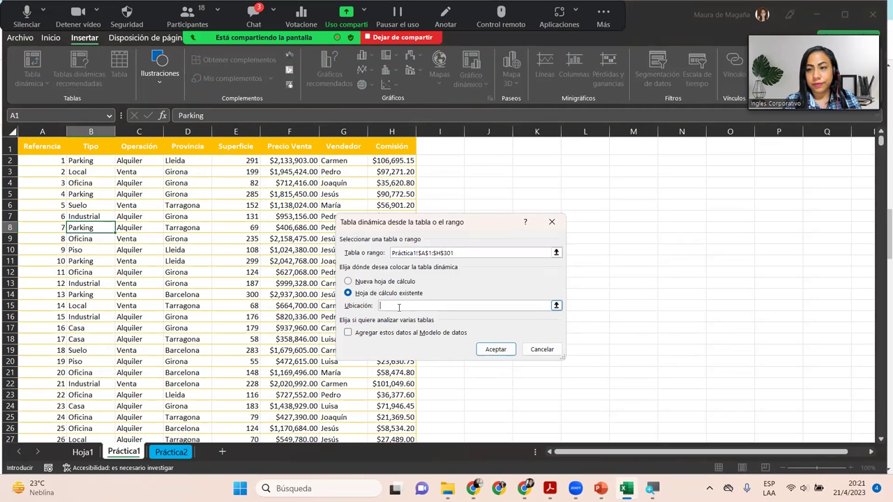
{"action": "left_click", "coordinate": [84, 453]}
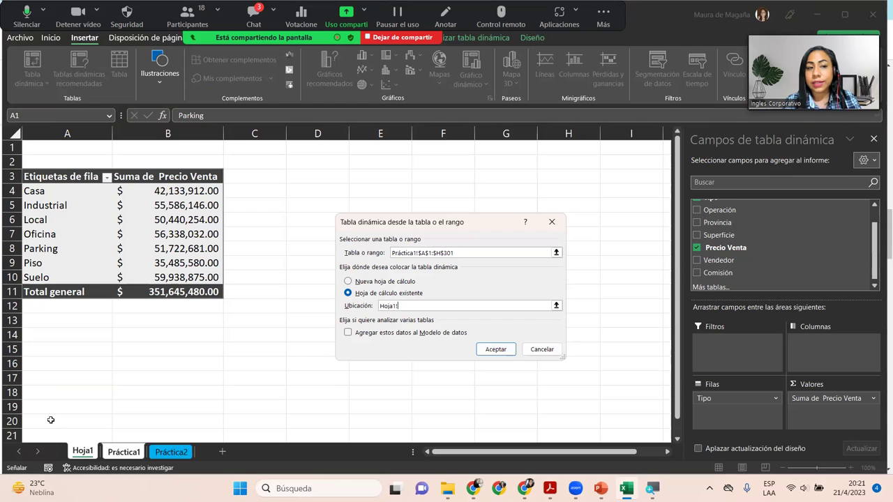
{"action": "left_click", "coordinate": [344, 177]}
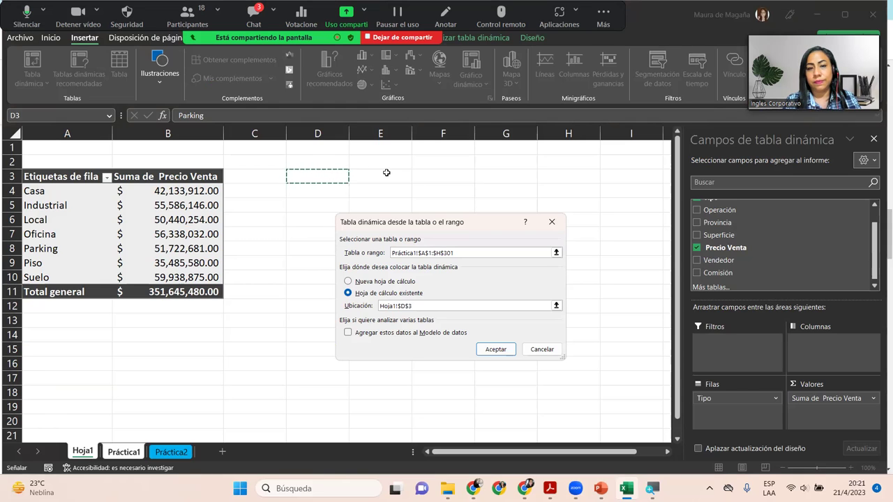
{"action": "left_click", "coordinate": [495, 350]}
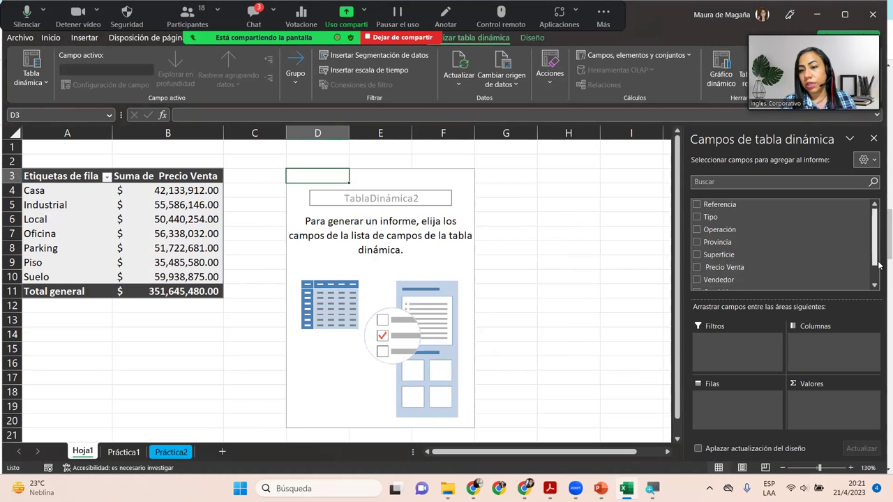
Put Vendedor in Filas and Comisión in Valores of the new pivot table
{"action": "scroll", "coordinate": [875, 283], "scroll_direction": "down", "scroll_amount": 2}
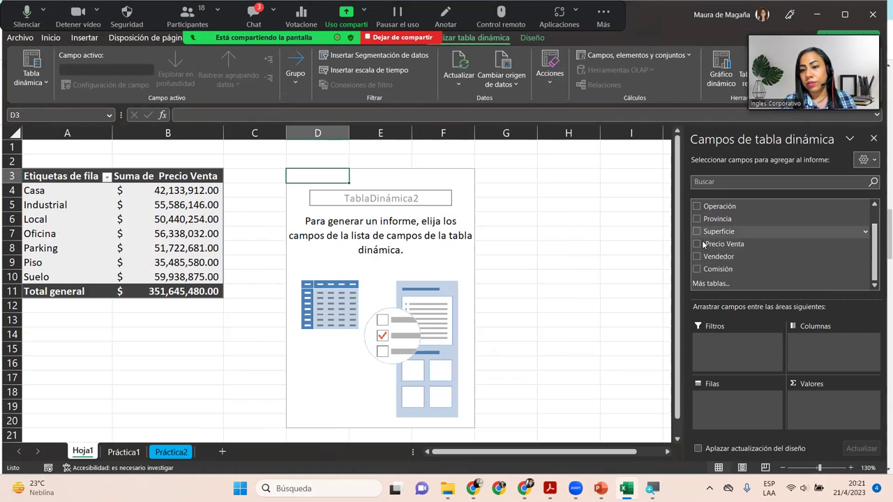
{"action": "left_click_drag", "start_coordinate": [718, 257], "coordinate": [728, 401]}
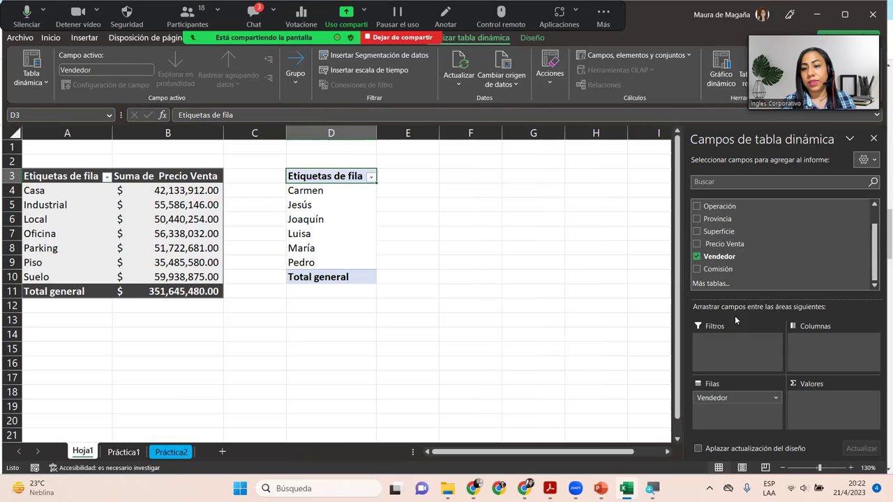
{"action": "left_click_drag", "start_coordinate": [729, 271], "coordinate": [819, 401]}
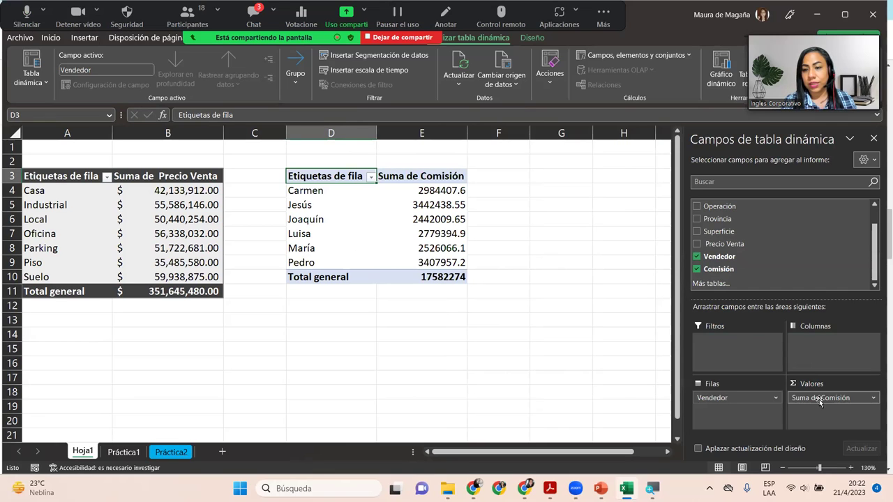
{"action": "left_click", "coordinate": [873, 398]}
Format Suma de Comisión as Contabilidad with $ Español (El Salvador) and 2 decimals
{"action": "left_click", "coordinate": [864, 385]}
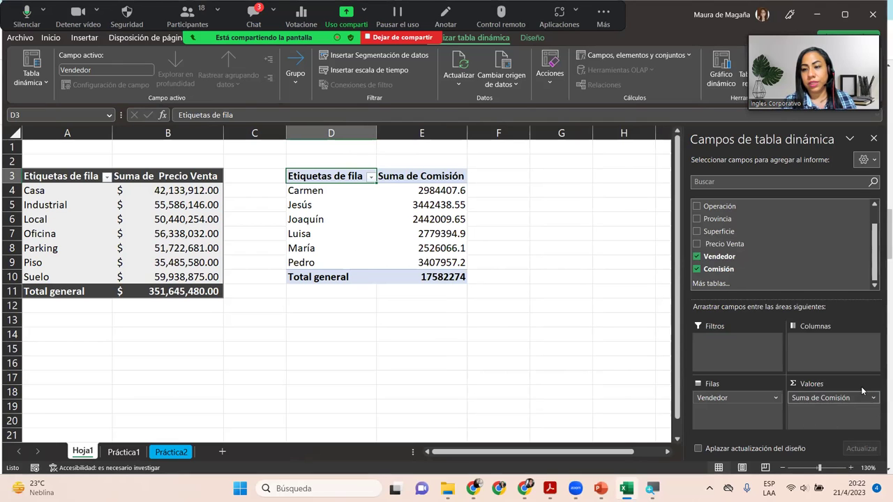
{"action": "left_click", "coordinate": [363, 349]}
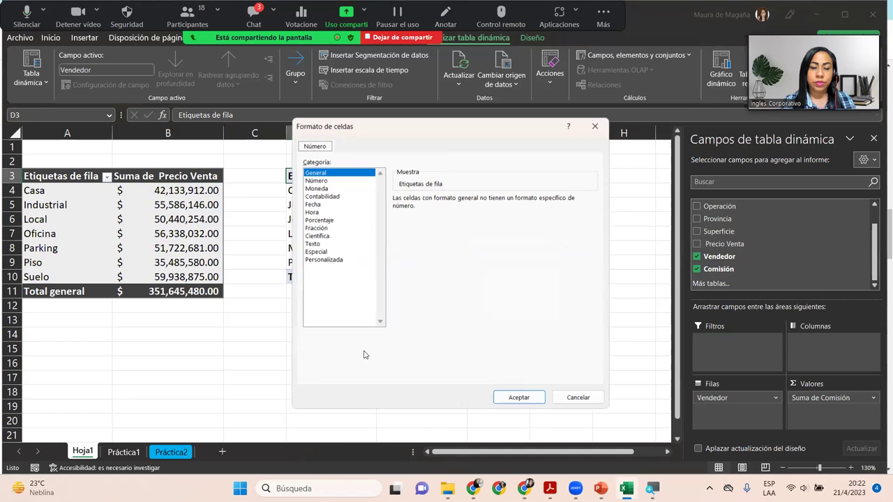
{"action": "left_click", "coordinate": [347, 197]}
{"action": "left_click", "coordinate": [592, 214]}
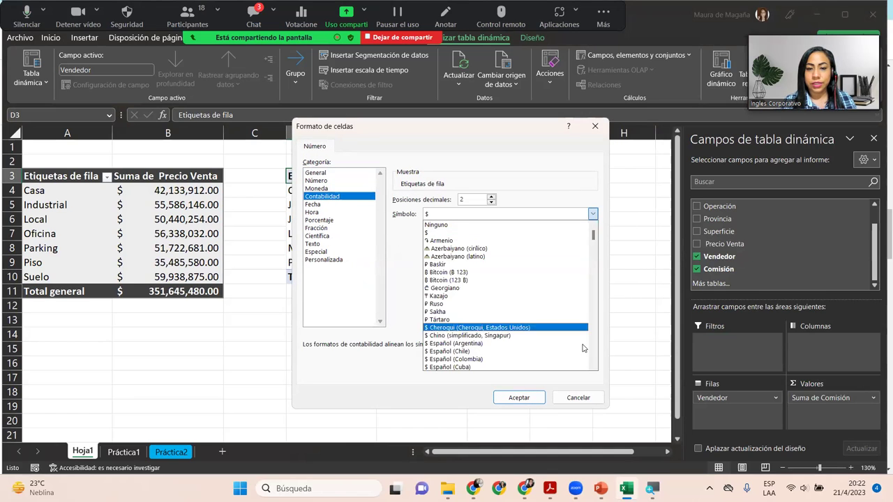
{"action": "scroll", "coordinate": [593, 367], "scroll_direction": "down", "scroll_amount": 2}
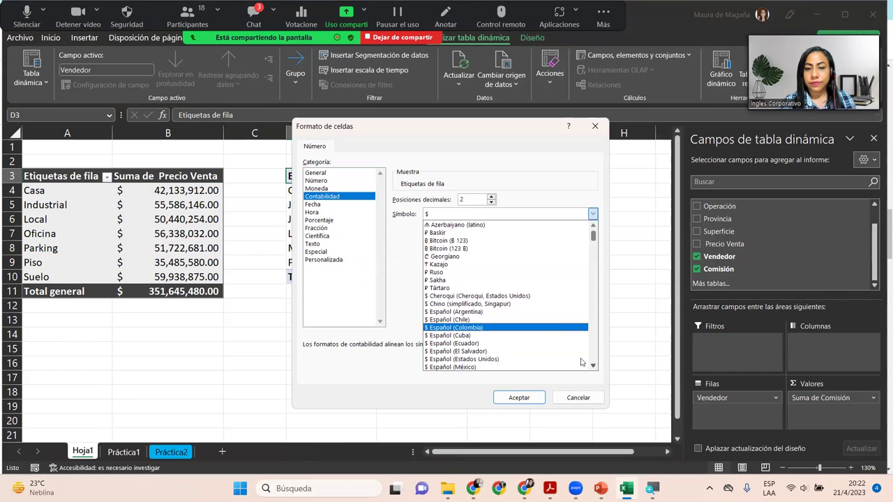
{"action": "left_click", "coordinate": [534, 353]}
{"action": "left_click", "coordinate": [529, 397]}
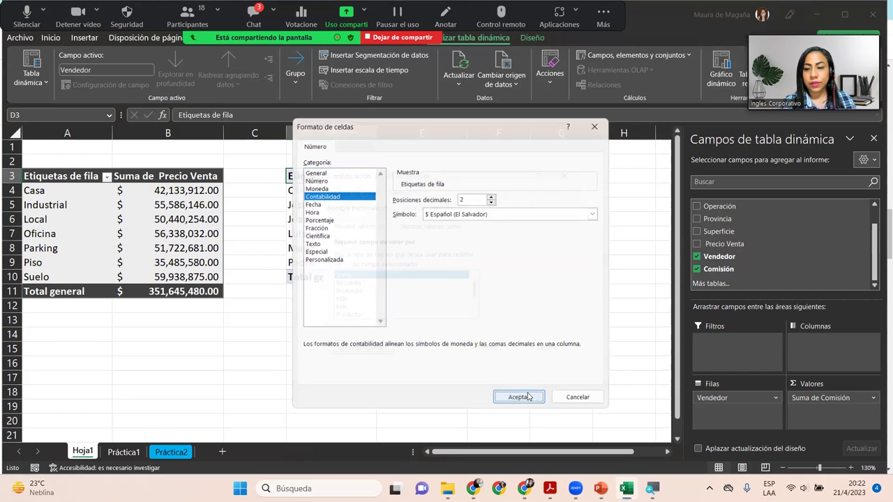
{"action": "left_click", "coordinate": [480, 348]}
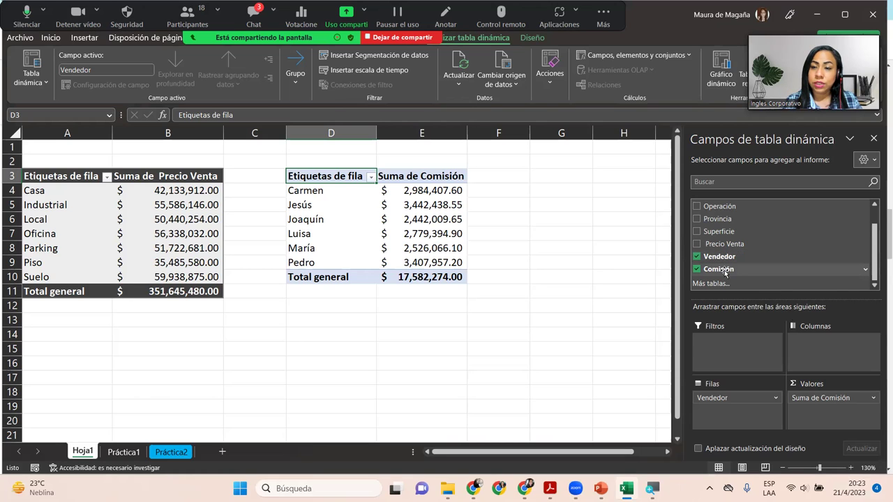
Add Comisión to Valores a second time, creating Suma de Comisión2
{"action": "mouse_move", "coordinate": [725, 273]}
{"action": "left_mouse_down"}
{"action": "mouse_move", "coordinate": [813, 374]}
{"action": "mouse_move", "coordinate": [816, 419]}
{"action": "left_mouse_up"}
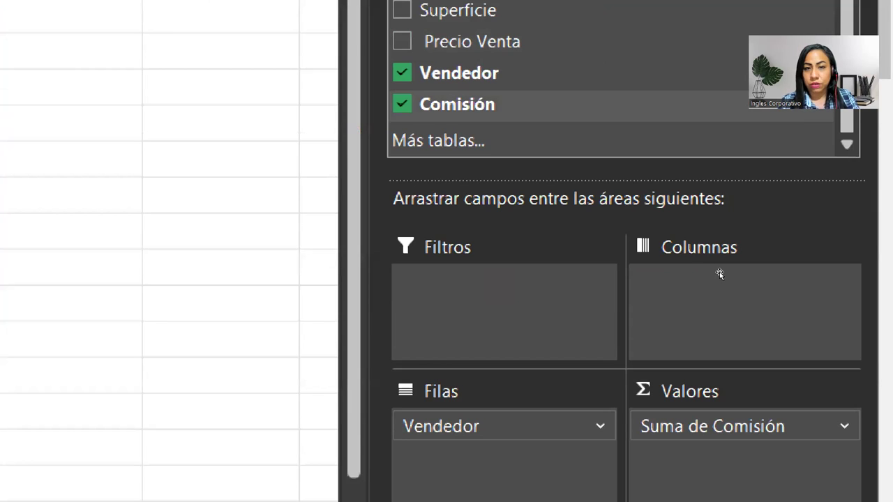
{"action": "left_click_drag", "start_coordinate": [719, 270], "coordinate": [829, 419]}
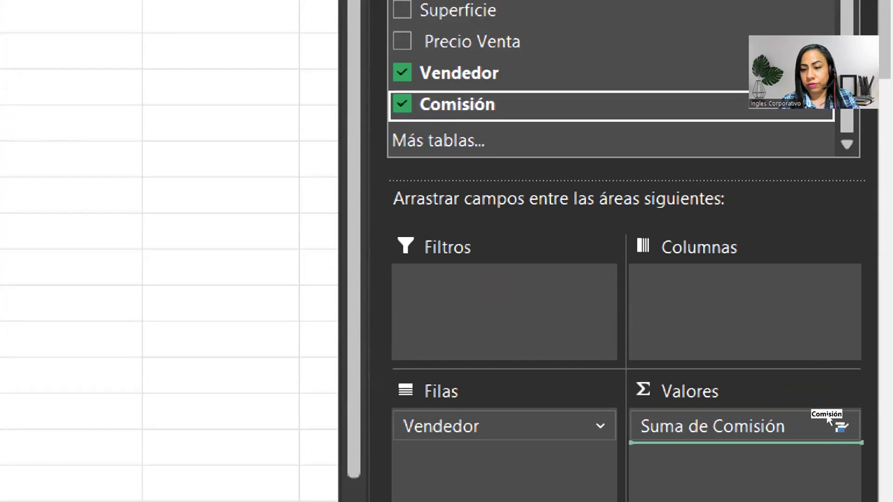
{"action": "left_click_drag", "start_coordinate": [829, 417], "coordinate": [827, 416]}
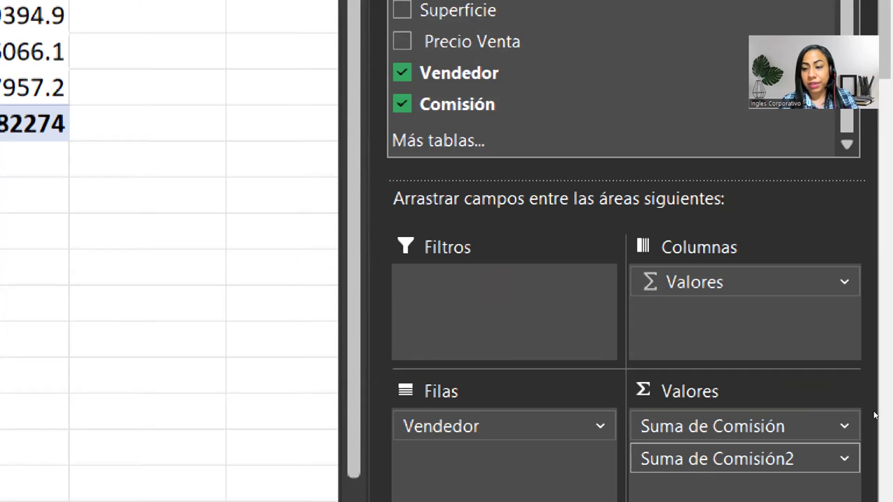
{"action": "left_click", "coordinate": [844, 459]}
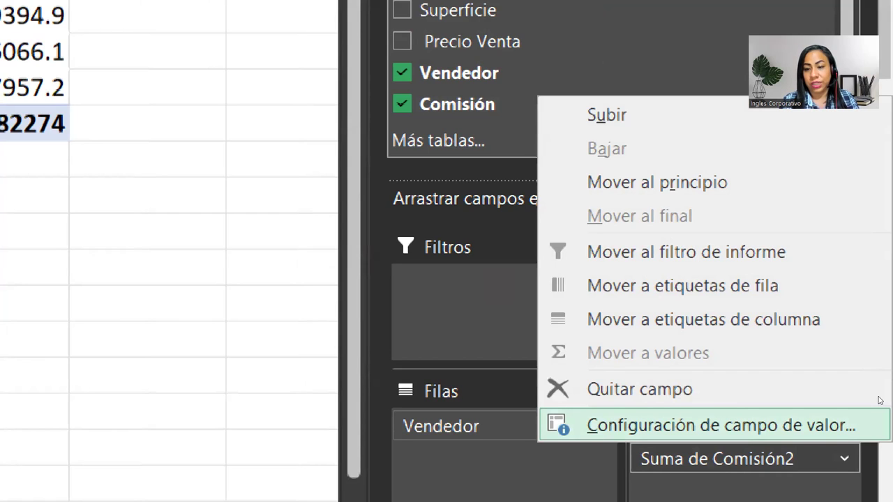
Summarize the second Comisión field by Promedio, naming it Promedio de Comisión
{"action": "left_click", "coordinate": [879, 425]}
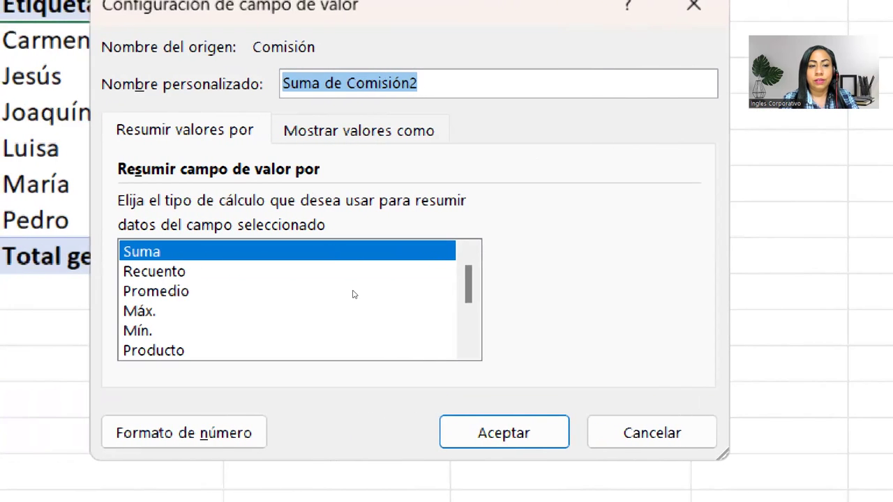
{"action": "left_click", "coordinate": [353, 293]}
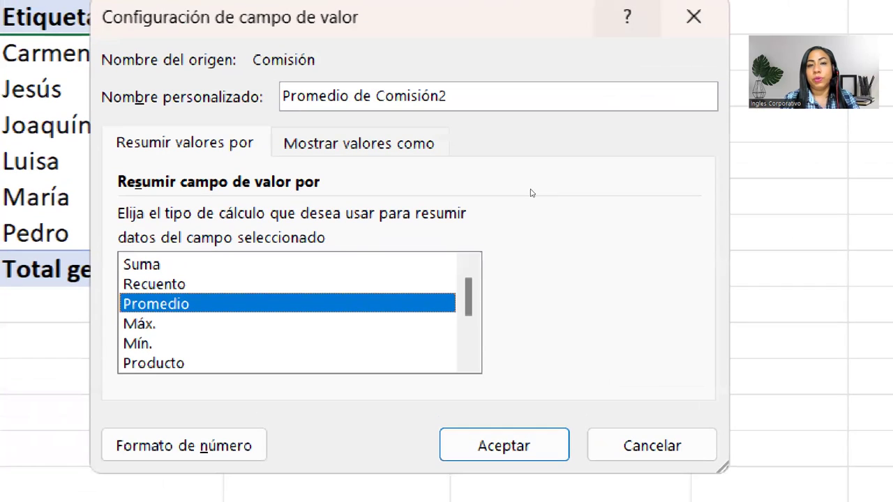
{"action": "key", "text": "BackSpace"}
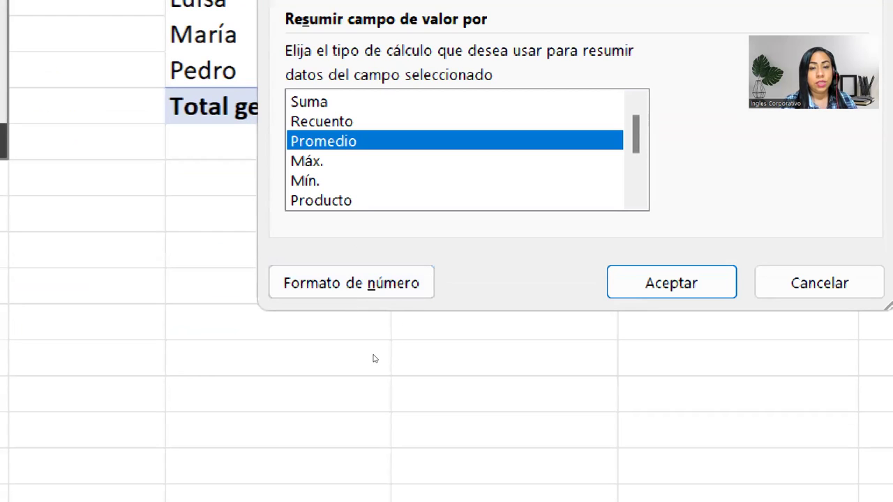
Format Promedio de Comisión as Contabilidad with $ Español (El Salvador) and 2 decimals
{"action": "left_click", "coordinate": [359, 282]}
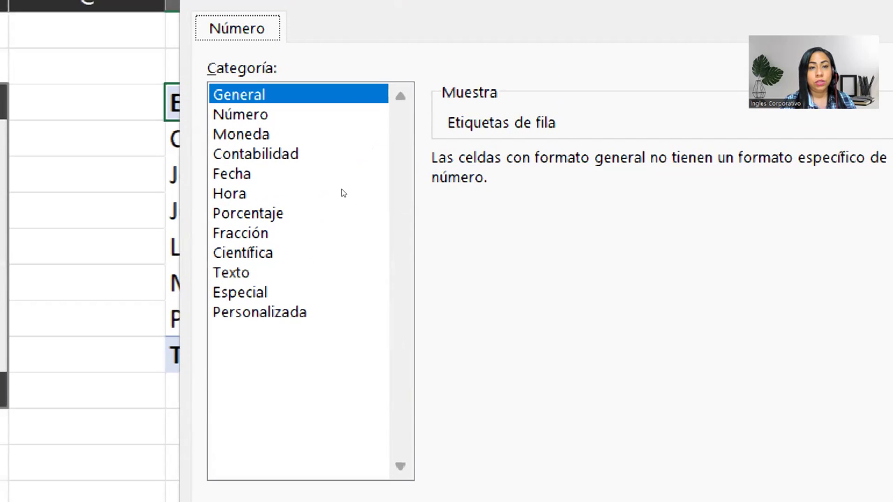
{"action": "key", "text": "Down"}
{"action": "key", "text": "Down"}
{"action": "key", "text": "Down"}
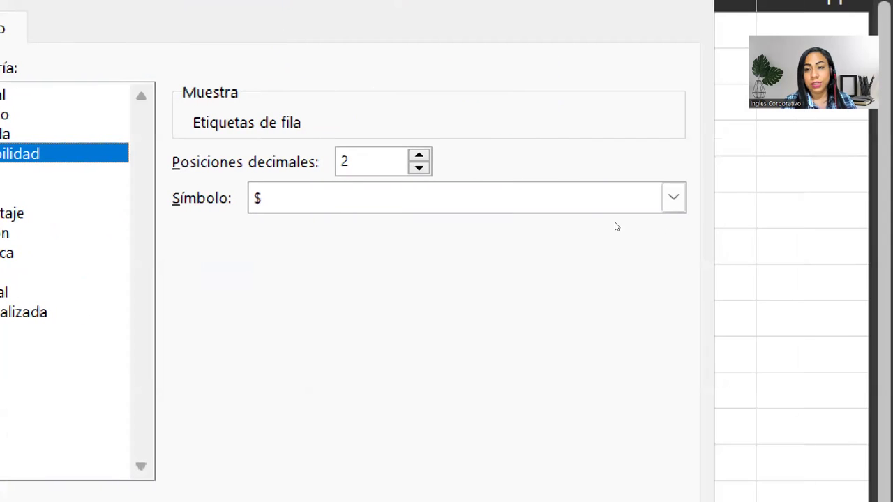
{"action": "left_click", "coordinate": [588, 206]}
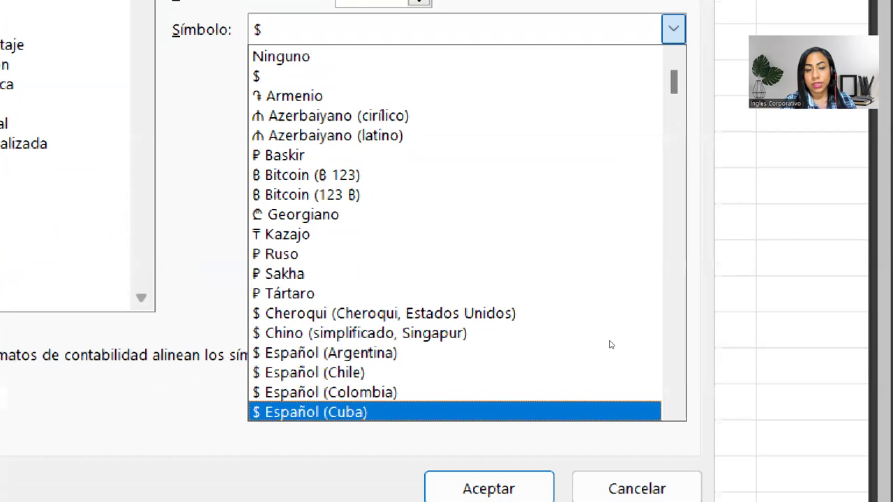
{"action": "scroll", "coordinate": [593, 369], "scroll_direction": "down", "scroll_amount": 1}
{"action": "scroll", "coordinate": [593, 368], "scroll_direction": "down", "scroll_amount": 1}
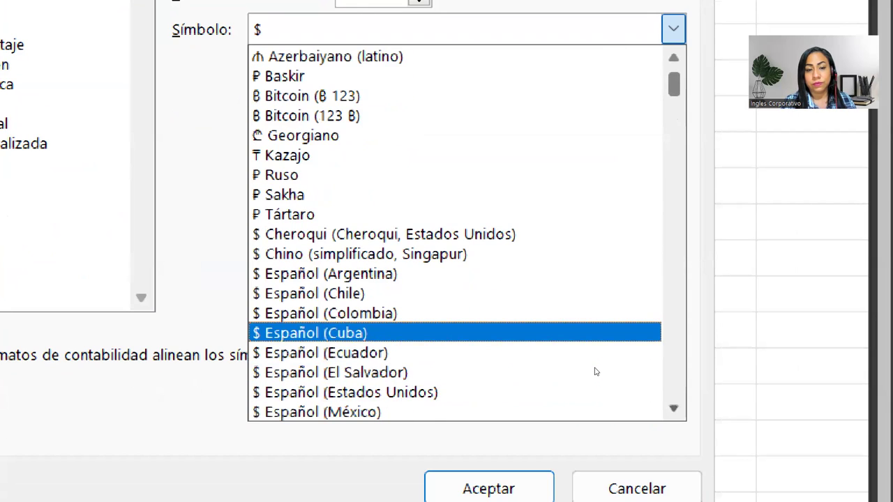
{"action": "left_click", "coordinate": [561, 370]}
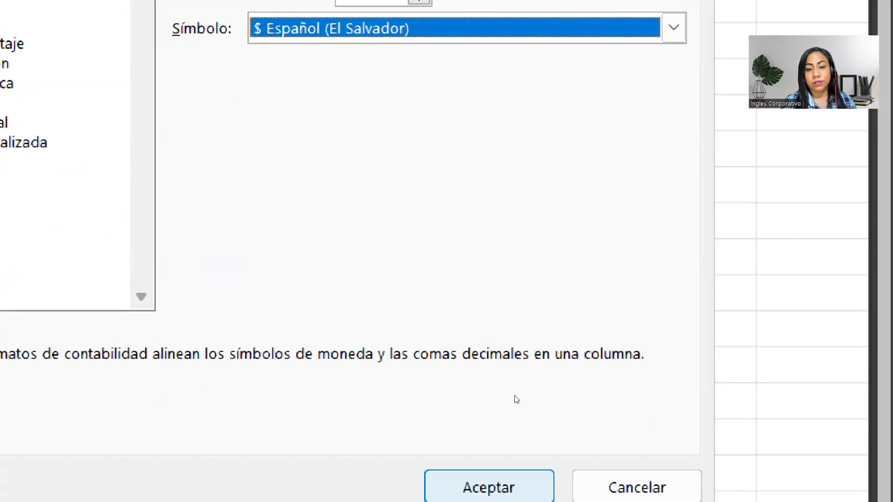
{"action": "key", "text": "Return"}
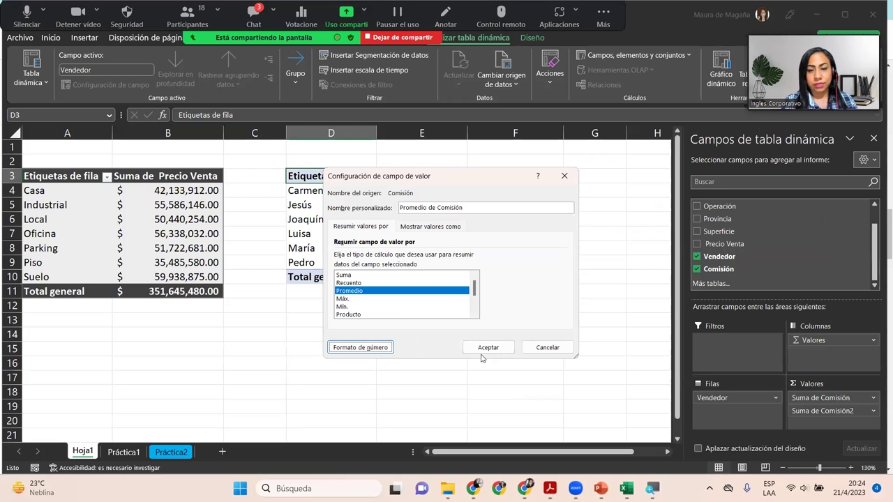
{"action": "left_click", "coordinate": [486, 347]}
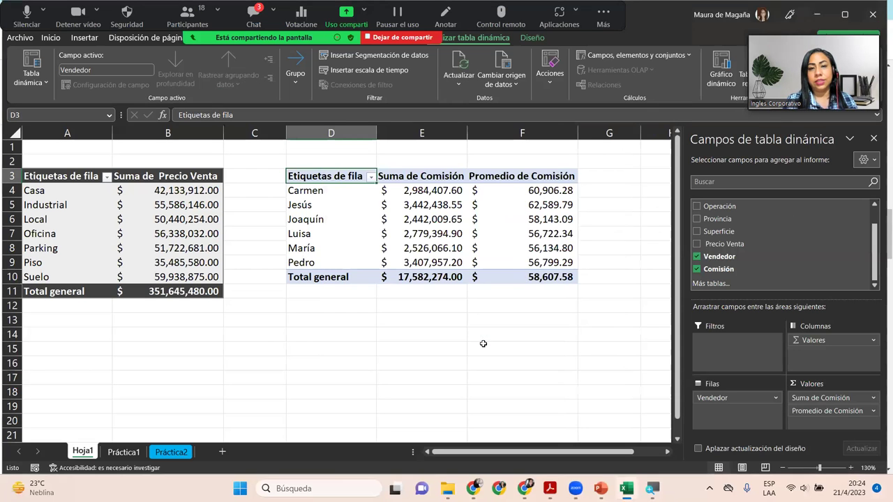
{"action": "left_click", "coordinate": [422, 214]}
{"action": "left_click", "coordinate": [490, 203]}
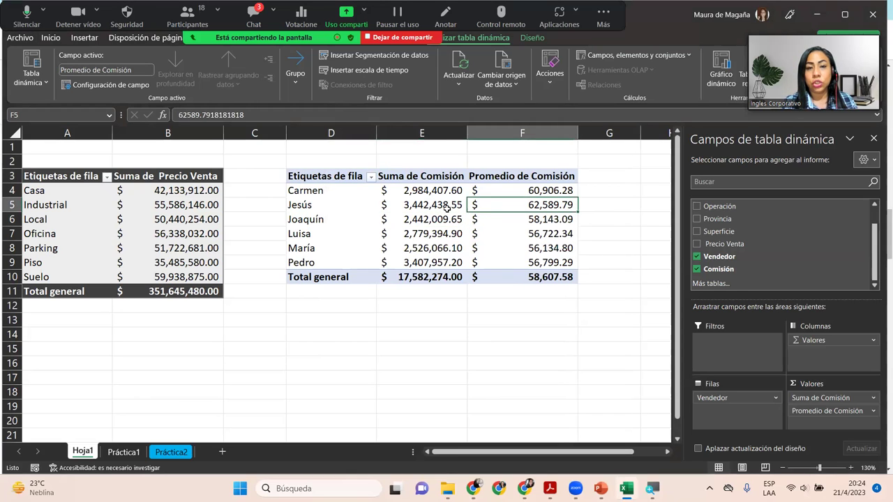
{"action": "left_click", "coordinate": [426, 205]}
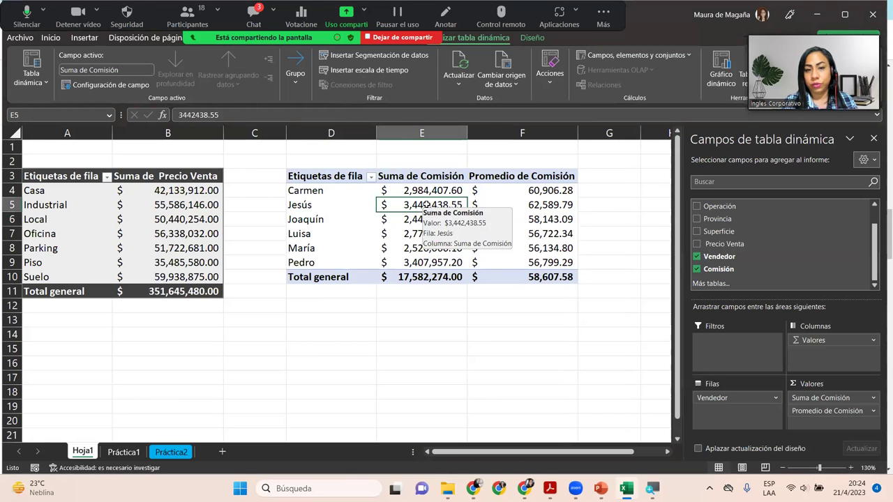
{"action": "left_click", "coordinate": [488, 203]}
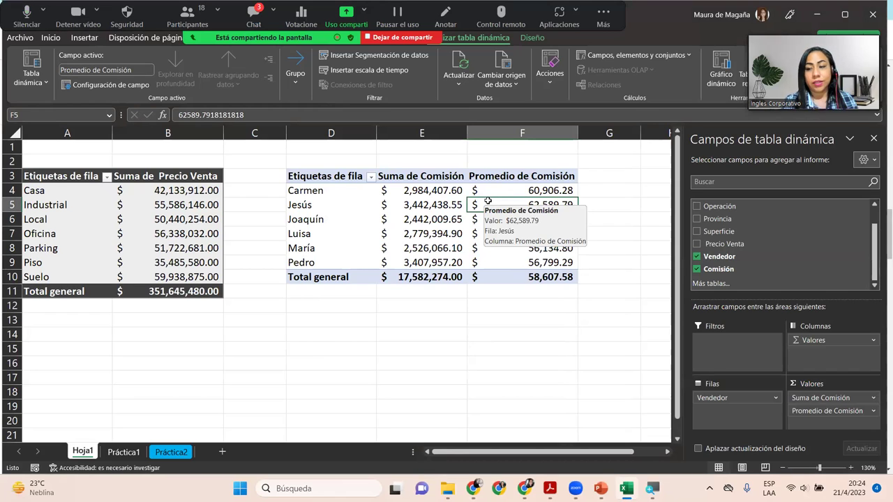
Apply the Azul claro 'Estilo de tabla dinámica claro 13' style to the Comisión by Vendedor pivot table
{"action": "left_click", "coordinate": [532, 39]}
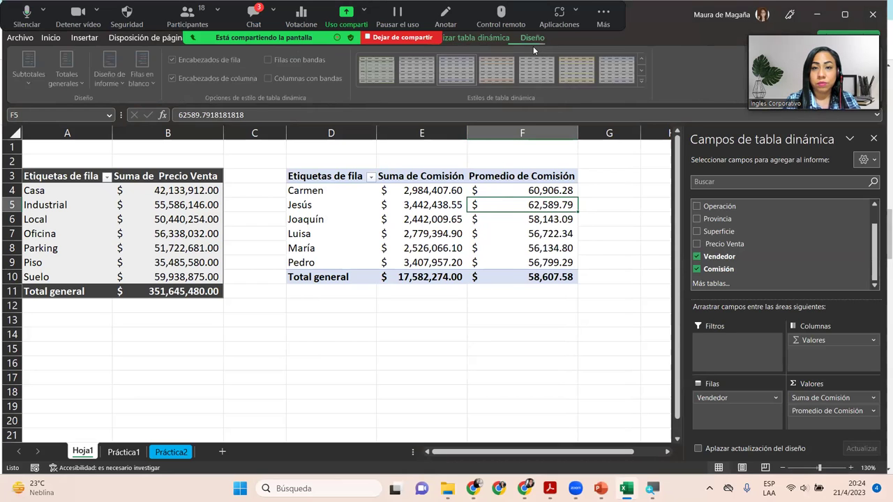
{"action": "left_click", "coordinate": [646, 81]}
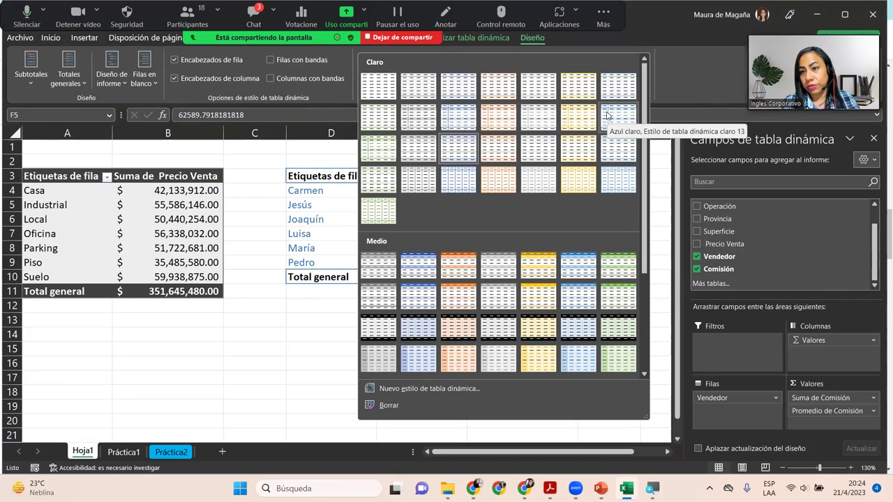
{"action": "left_click", "coordinate": [607, 115]}
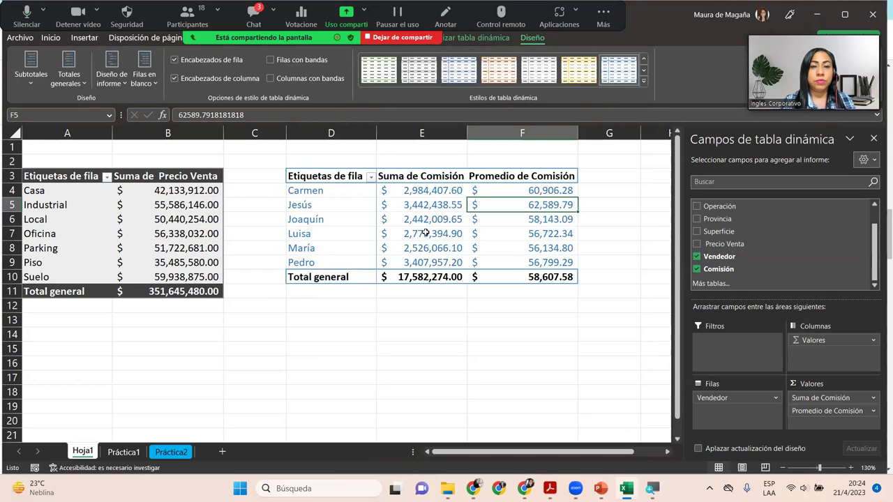
{"action": "mouse_move", "coordinate": [424, 233]}
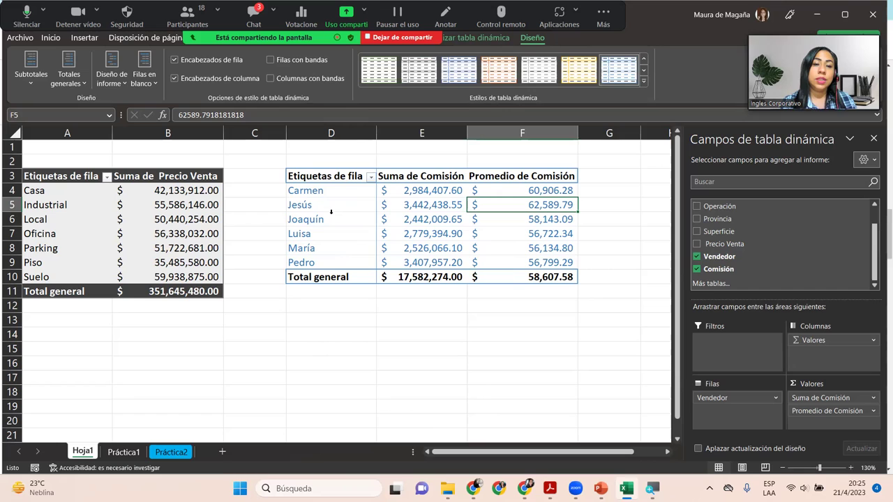
Select the Joaquín label in D6 and zoom the sheet out to 100%
{"action": "left_click", "coordinate": [330, 219]}
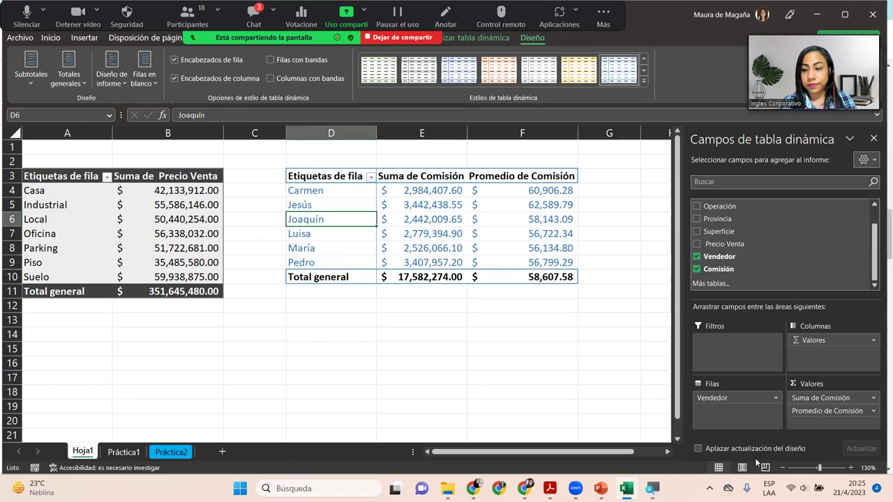
{"action": "left_click", "coordinate": [782, 468]}
{"action": "left_click", "coordinate": [783, 468]}
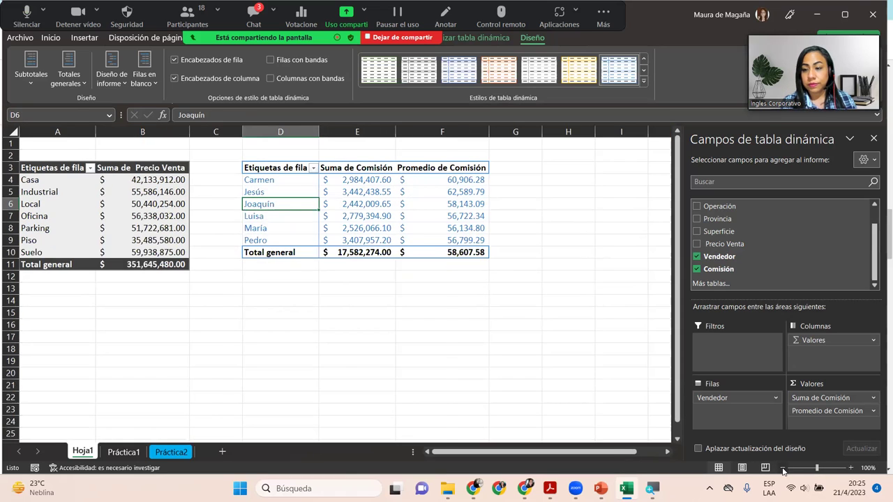
{"action": "left_click", "coordinate": [783, 468]}
{"action": "left_click_drag", "start_coordinate": [678, 248], "coordinate": [681, 255]}
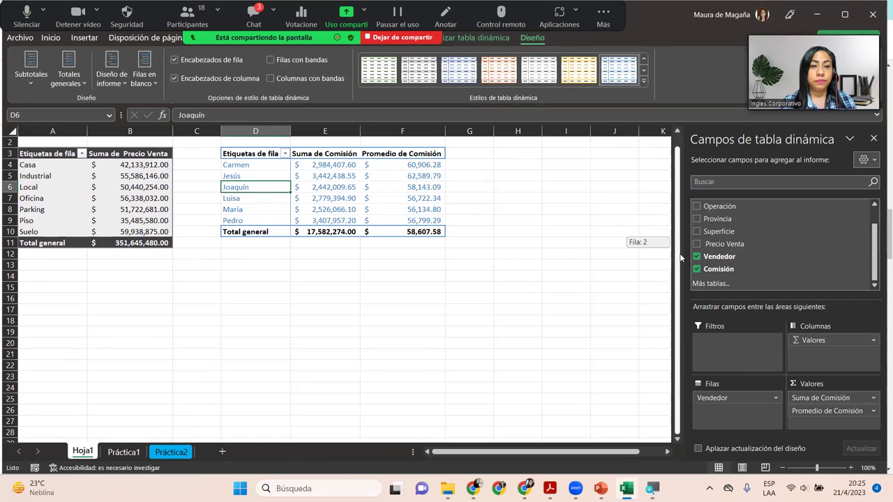
Insert a pivot table from Práctica1's A1:H301 data at Hoja1!$A$15 on the existing sheet
{"action": "left_click", "coordinate": [131, 454]}
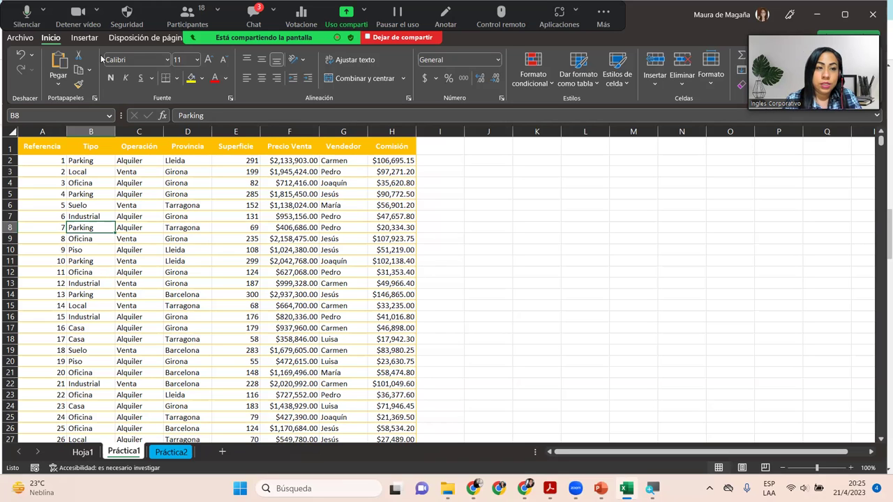
{"action": "left_click", "coordinate": [84, 38]}
{"action": "left_click", "coordinate": [29, 69]}
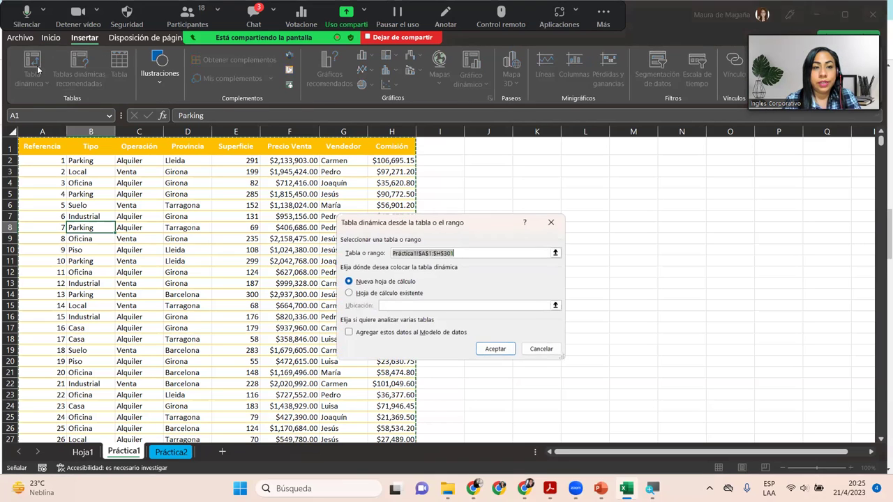
{"action": "left_click", "coordinate": [367, 293]}
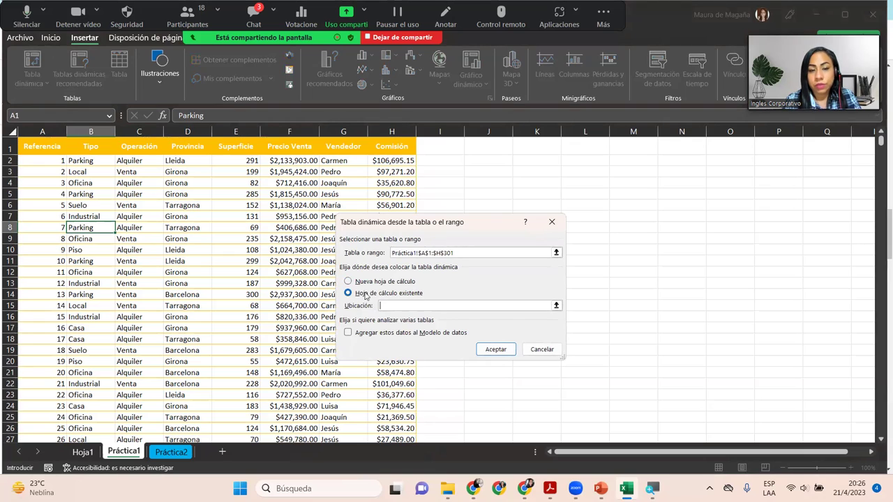
{"action": "left_click", "coordinate": [87, 452]}
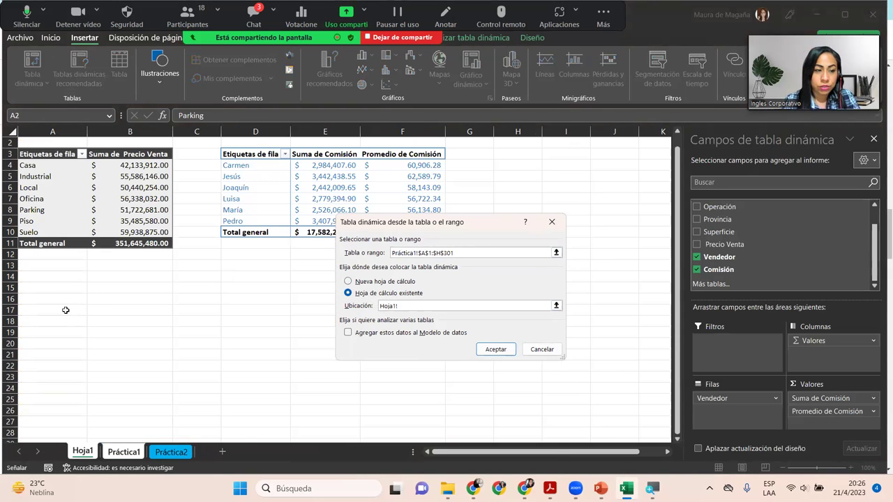
{"action": "left_click", "coordinate": [30, 292]}
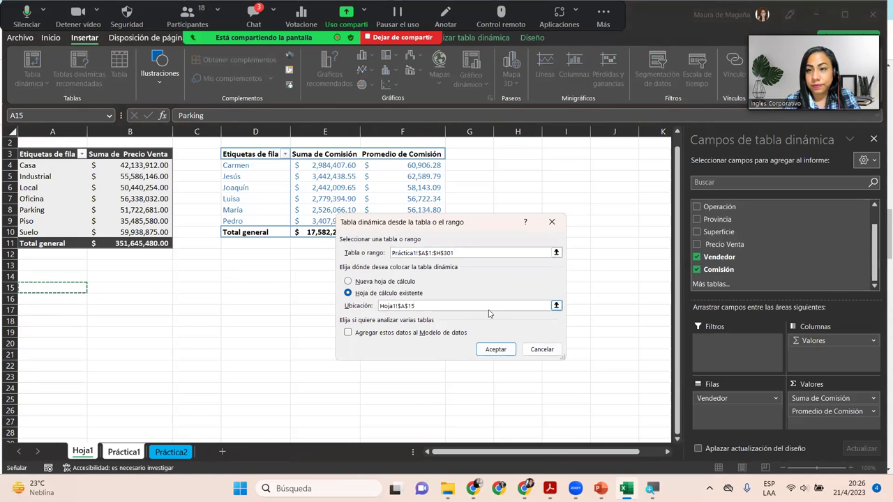
{"action": "left_click", "coordinate": [496, 349]}
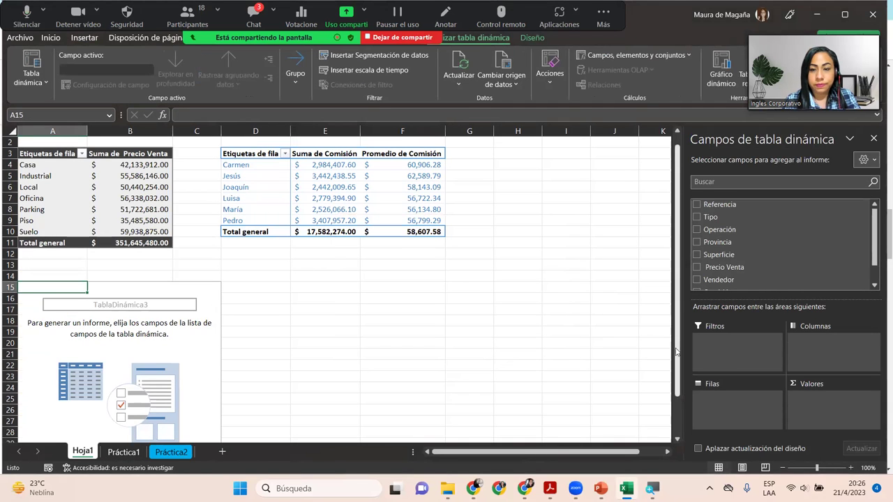
Put Operación then Provincia into Rows and sum Precio Venta in Values
{"action": "left_click", "coordinate": [676, 446]}
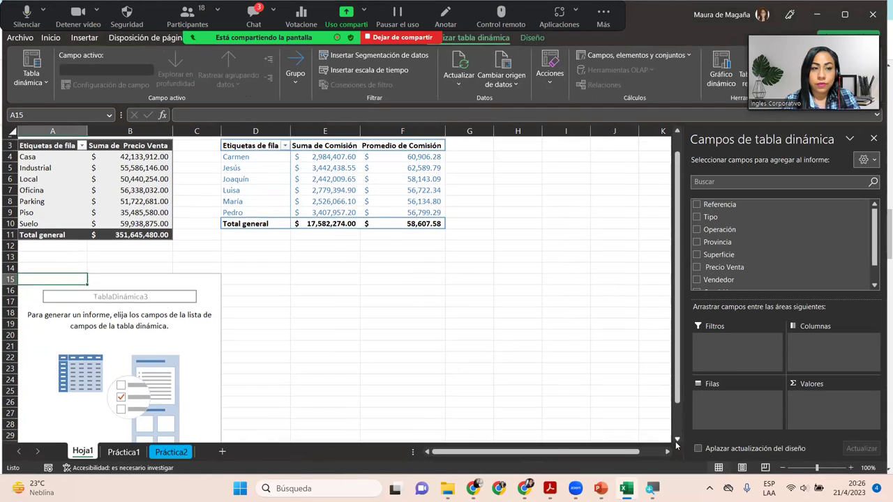
{"action": "left_click", "coordinate": [676, 446]}
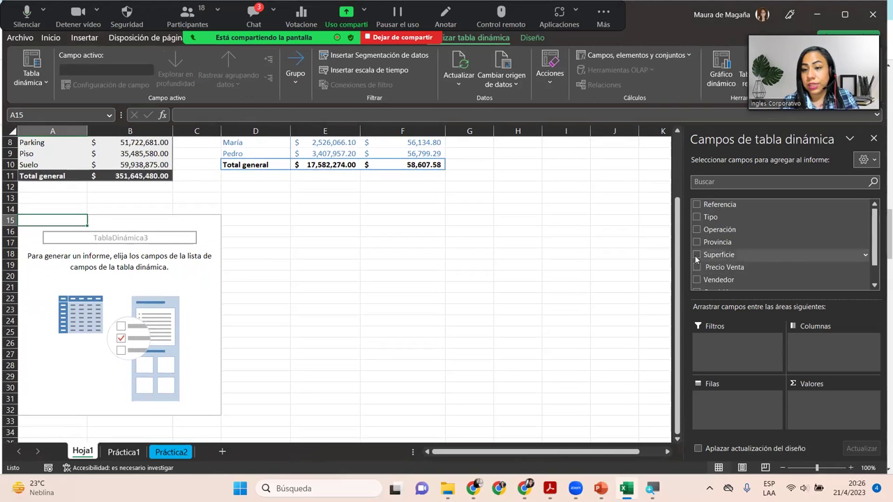
{"action": "left_click_drag", "start_coordinate": [874, 242], "coordinate": [877, 240]}
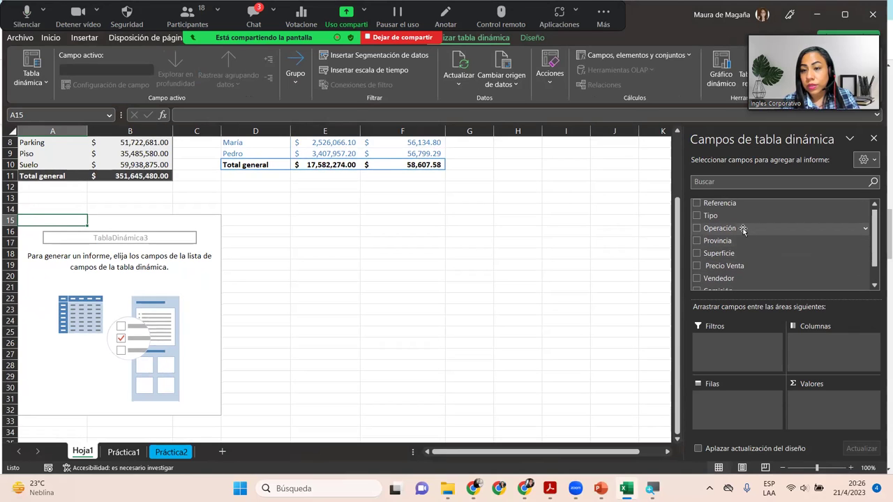
{"action": "left_click_drag", "start_coordinate": [743, 229], "coordinate": [730, 406]}
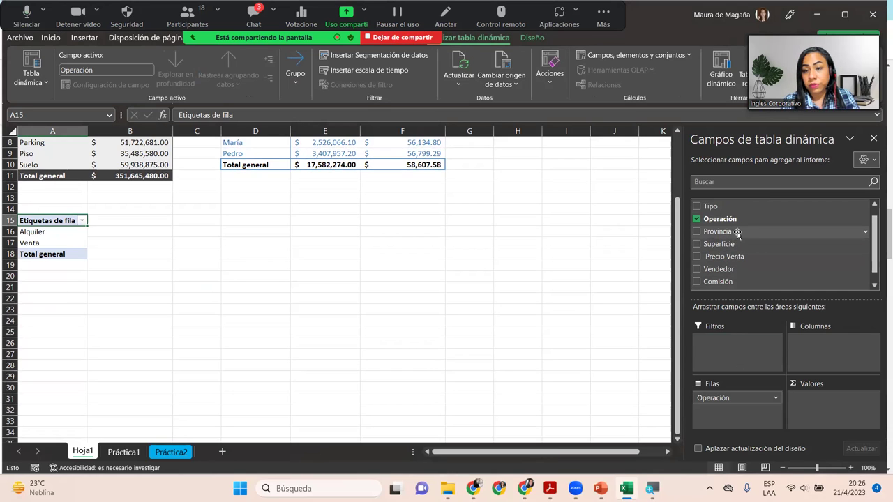
{"action": "left_click_drag", "start_coordinate": [736, 235], "coordinate": [747, 417]}
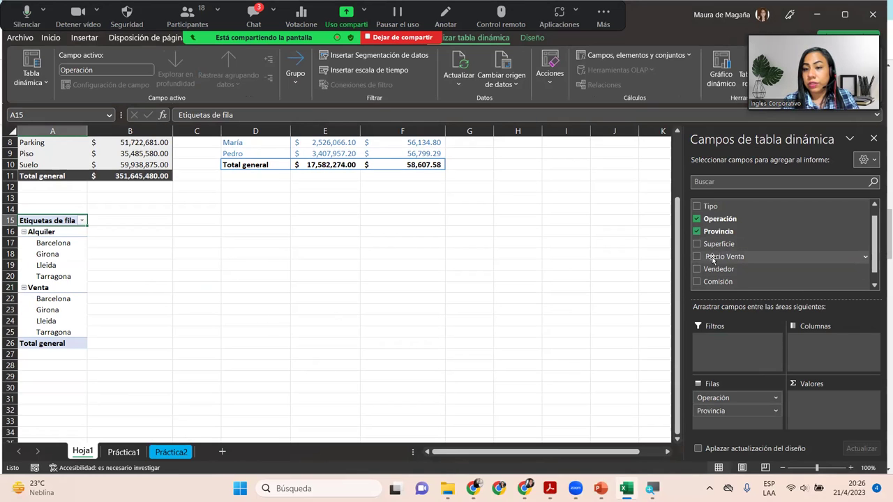
{"action": "left_click_drag", "start_coordinate": [712, 257], "coordinate": [839, 400]}
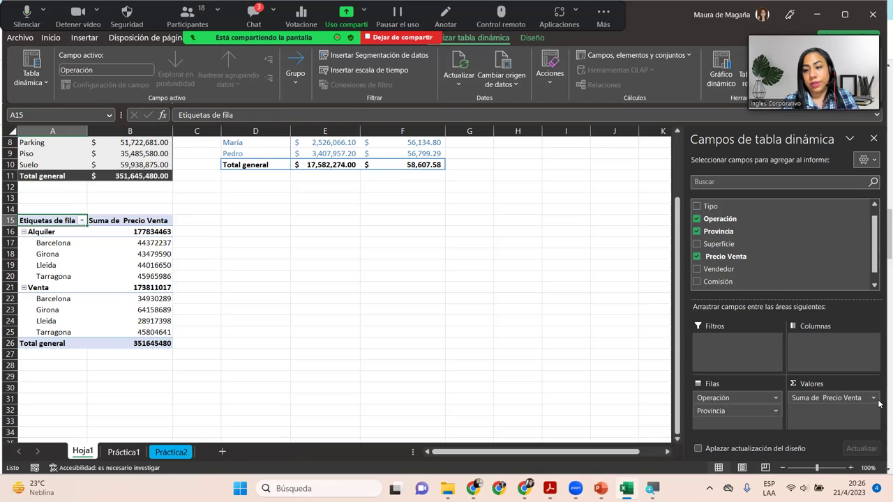
Replace Precio Venta with Comisión in the pivot table's Values
{"action": "left_click", "coordinate": [873, 398]}
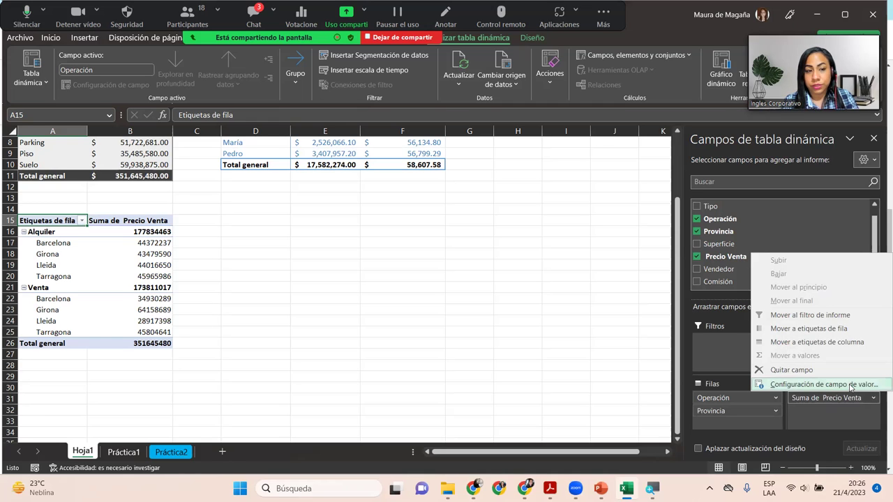
{"action": "left_click", "coordinate": [823, 385]}
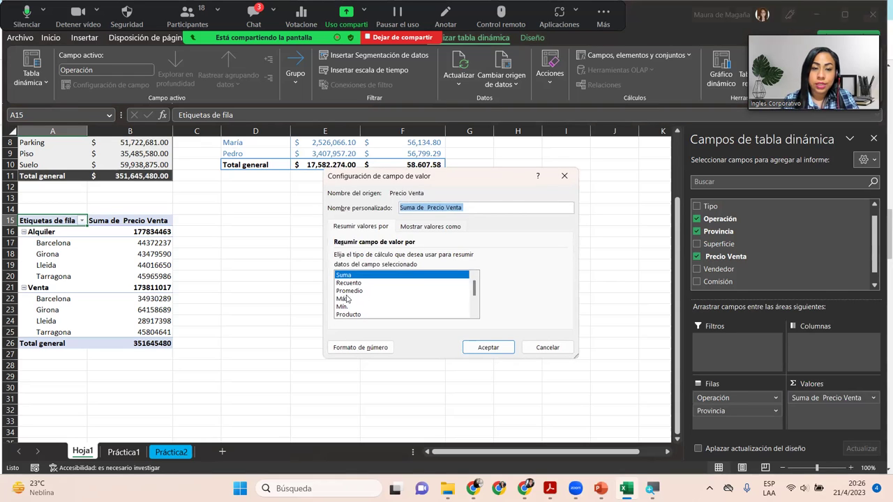
{"action": "left_click", "coordinate": [345, 299]}
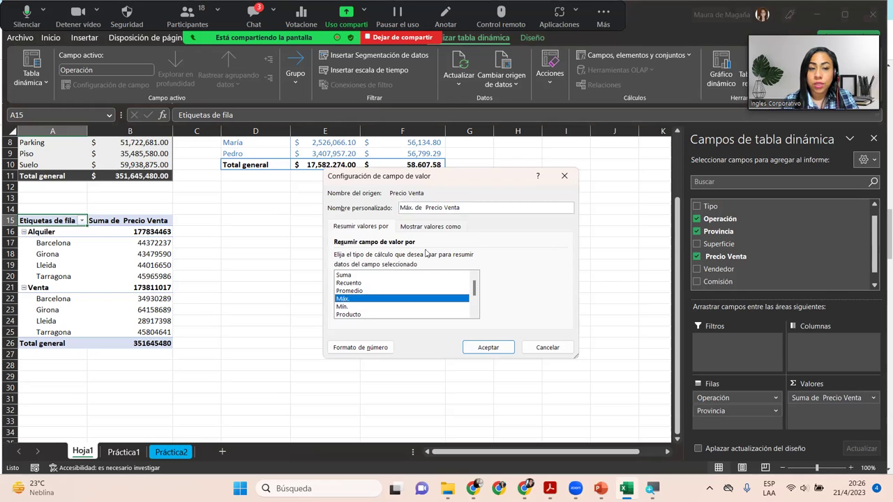
{"action": "left_click", "coordinate": [543, 347]}
{"action": "left_click", "coordinate": [852, 399]}
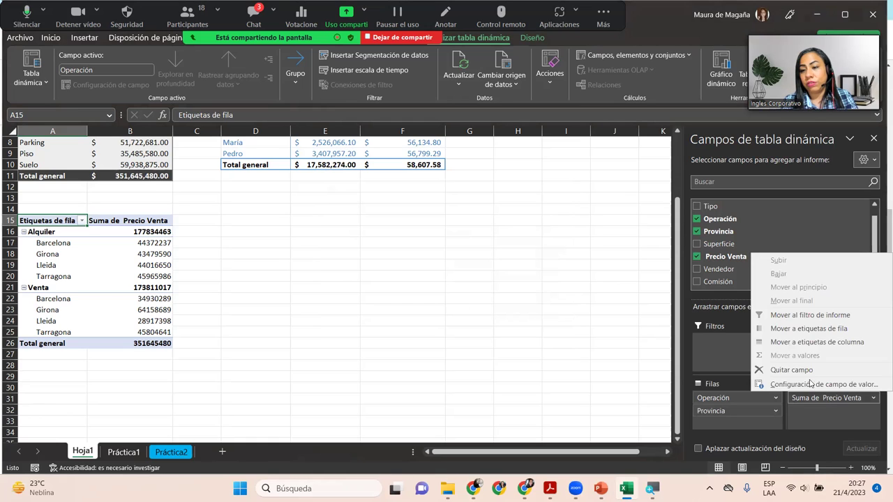
{"action": "left_click", "coordinate": [792, 371]}
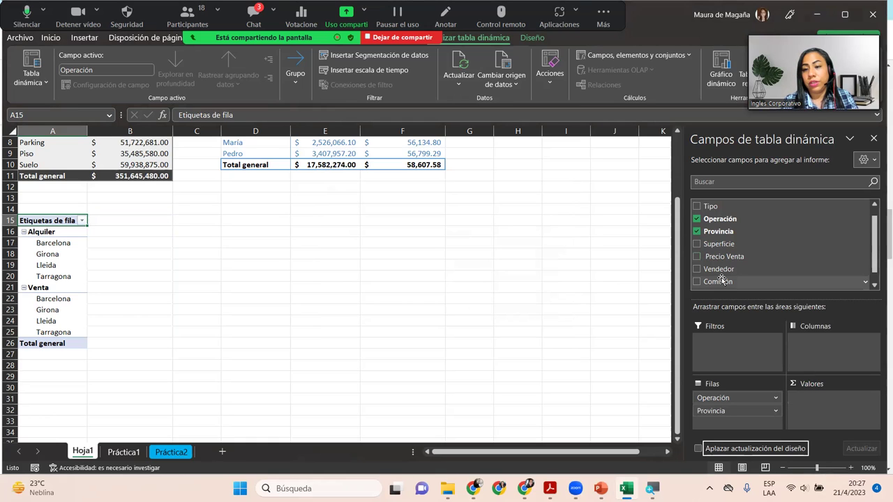
{"action": "left_click_drag", "start_coordinate": [817, 388], "coordinate": [823, 405]}
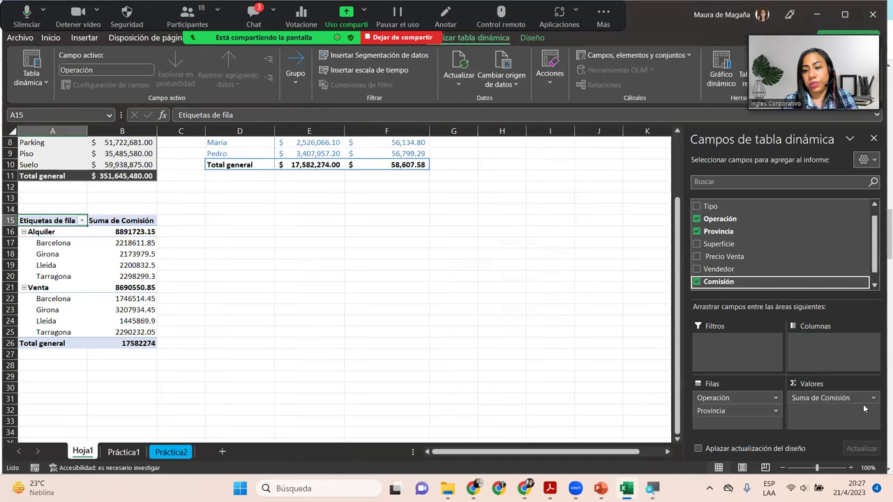
Summarize Comisión by Máx. in Contabilidad format with the $ Español (El Salvador) symbol
{"action": "left_click", "coordinate": [869, 395]}
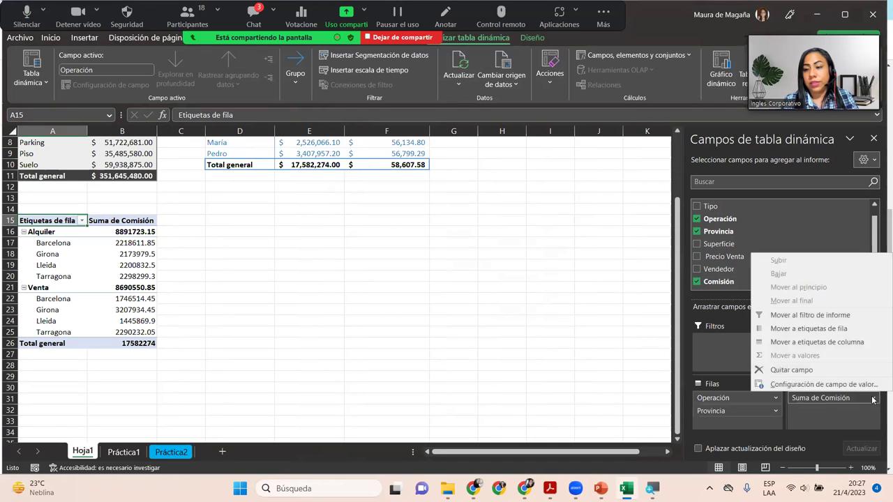
{"action": "left_click", "coordinate": [843, 383]}
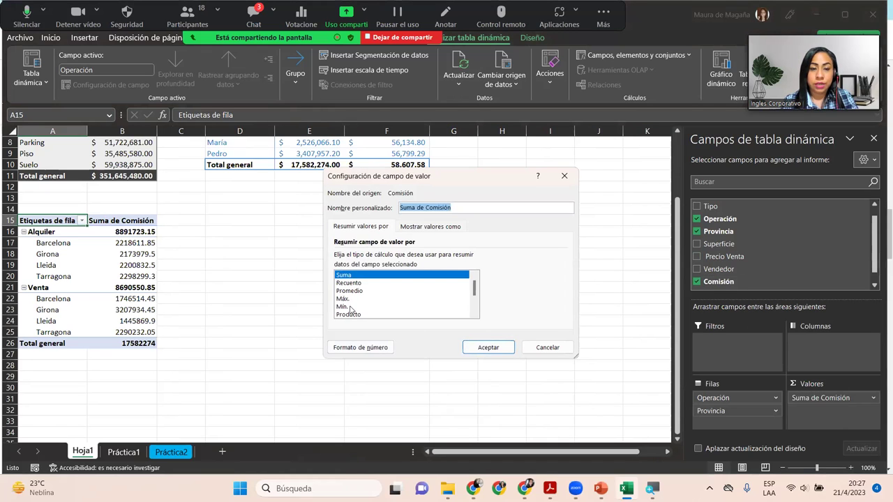
{"action": "left_click", "coordinate": [347, 298]}
{"action": "left_click", "coordinate": [364, 346]}
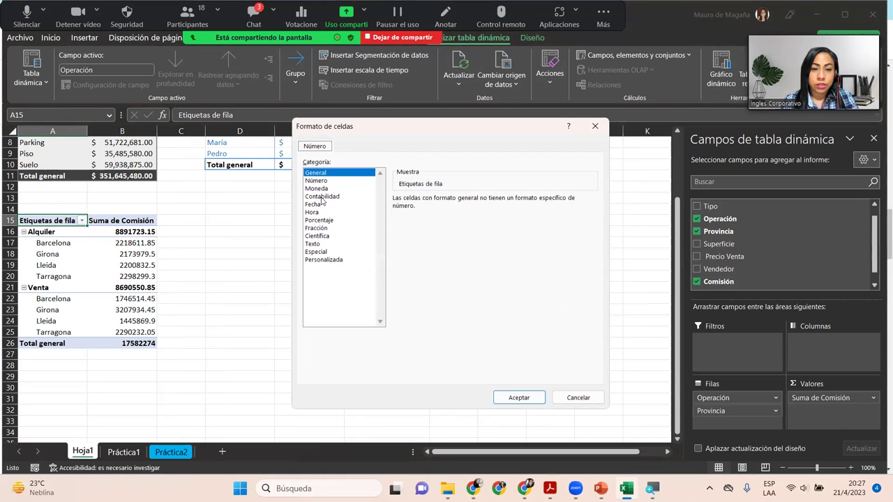
{"action": "left_click", "coordinate": [330, 189]}
{"action": "left_click", "coordinate": [332, 198]}
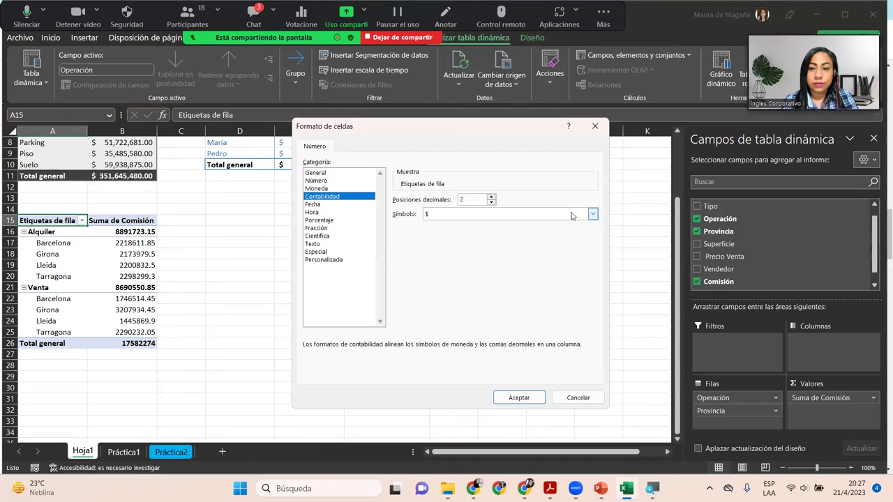
{"action": "left_click", "coordinate": [592, 214]}
{"action": "left_click", "coordinate": [594, 367]}
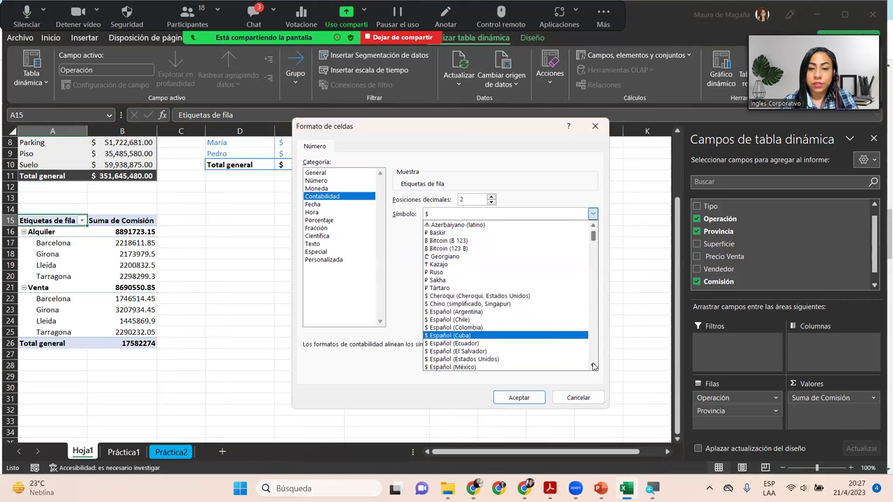
{"action": "left_click", "coordinate": [565, 357]}
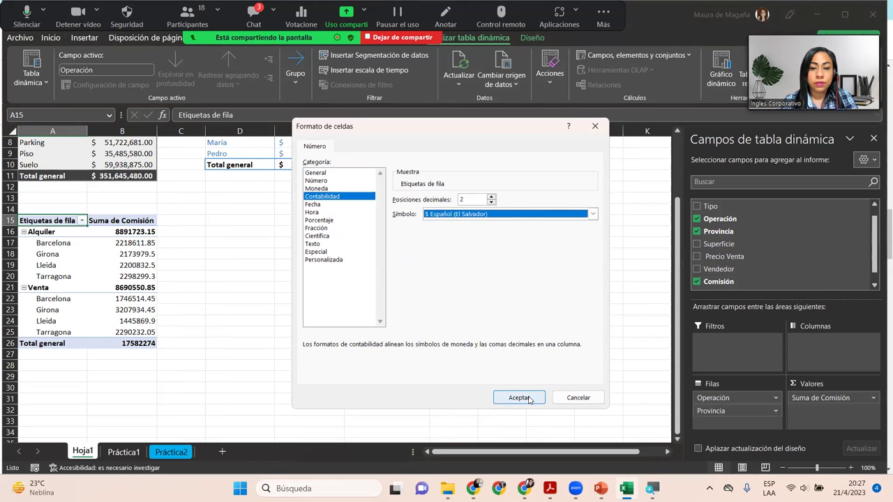
{"action": "left_click", "coordinate": [519, 398]}
{"action": "left_click", "coordinate": [492, 346]}
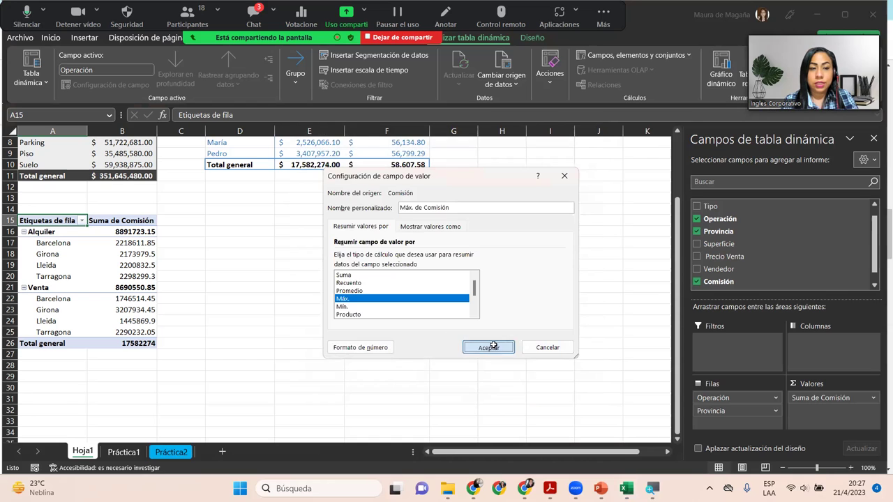
Zoom in twice, scroll up to row 3, then settle the zoom at 110%
{"action": "left_click", "coordinate": [851, 468]}
{"action": "left_click", "coordinate": [851, 468]}
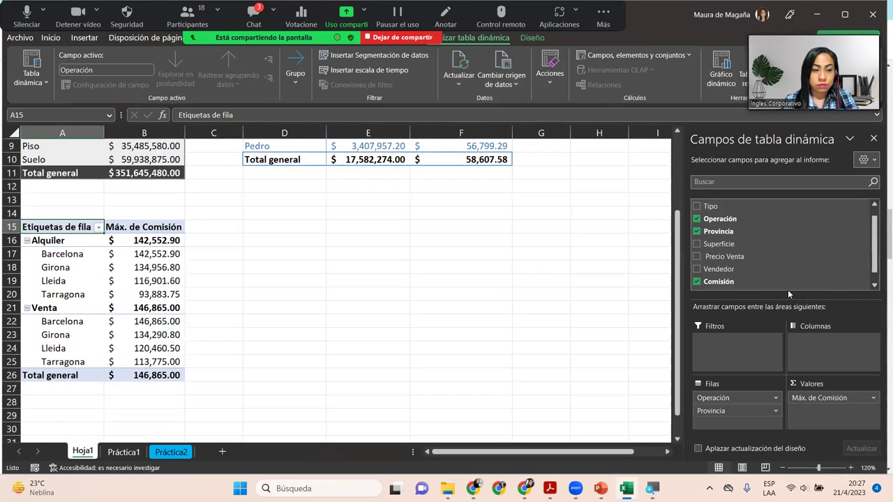
{"action": "left_click_drag", "start_coordinate": [676, 280], "coordinate": [680, 232]}
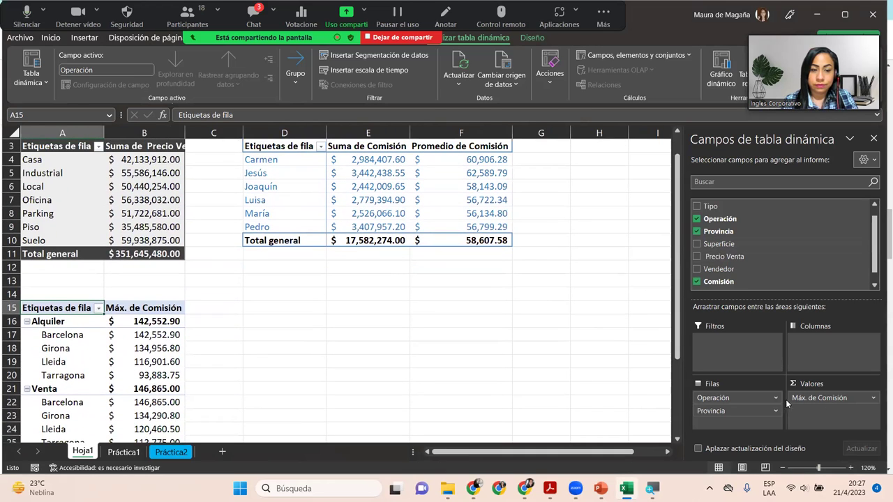
{"action": "left_click", "coordinate": [785, 468]}
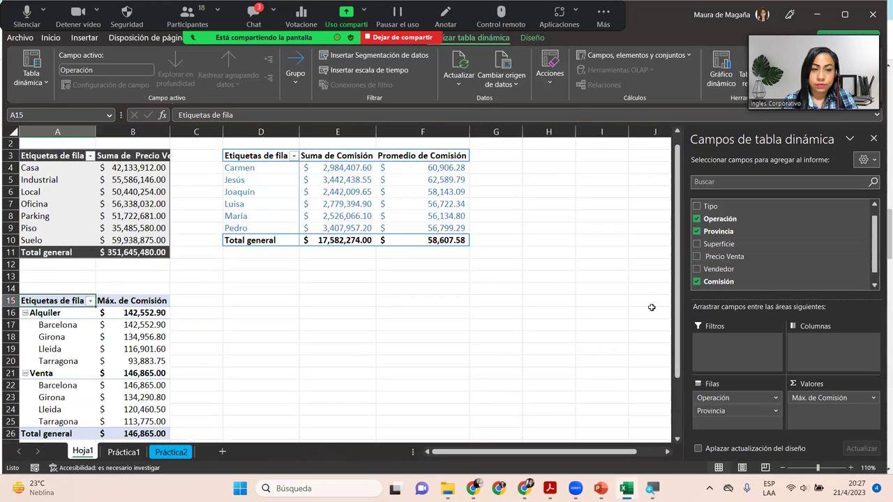
{"action": "left_click_drag", "start_coordinate": [675, 260], "coordinate": [679, 274]}
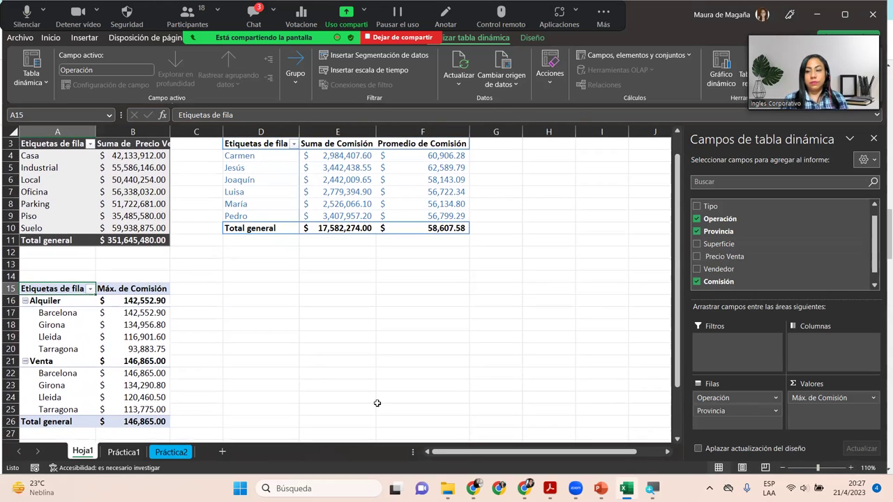
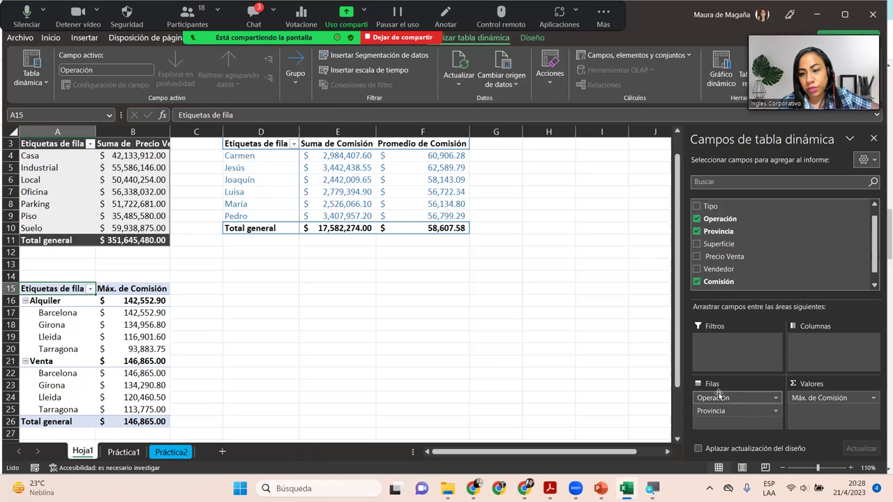
Put Operación in Columas for Alquiler/Venta columns by province, and autofit column B
{"action": "left_click_drag", "start_coordinate": [717, 399], "coordinate": [837, 358]}
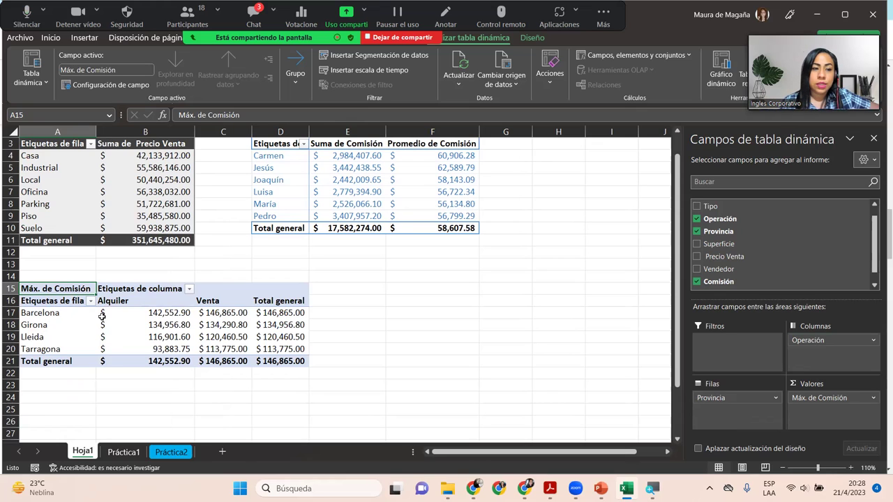
{"action": "mouse_move", "coordinate": [127, 312]}
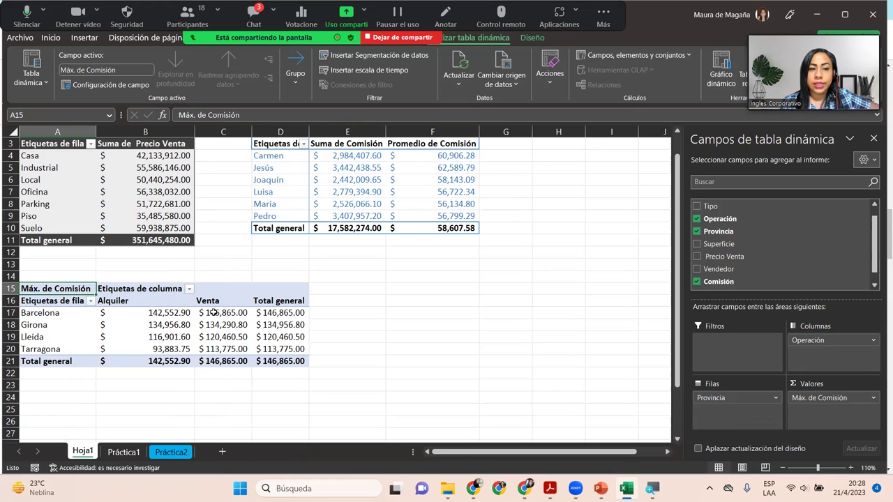
{"action": "mouse_move", "coordinate": [215, 313]}
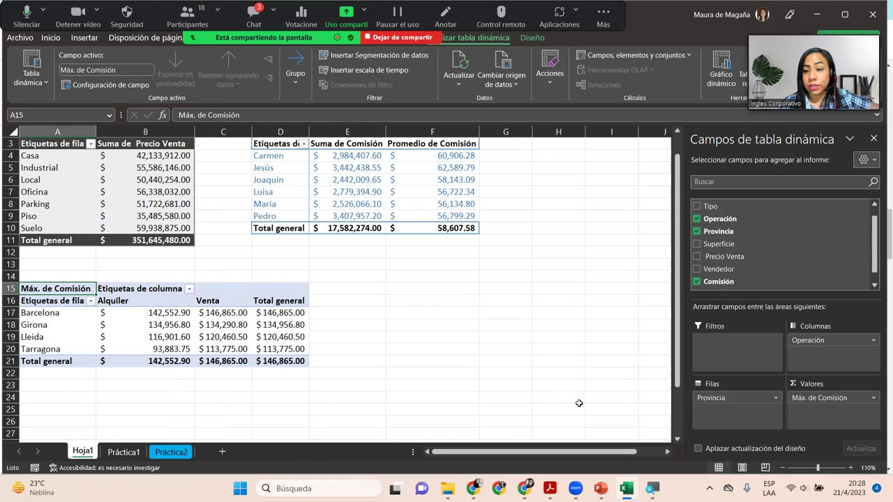
{"action": "left_click_drag", "start_coordinate": [826, 338], "coordinate": [732, 397]}
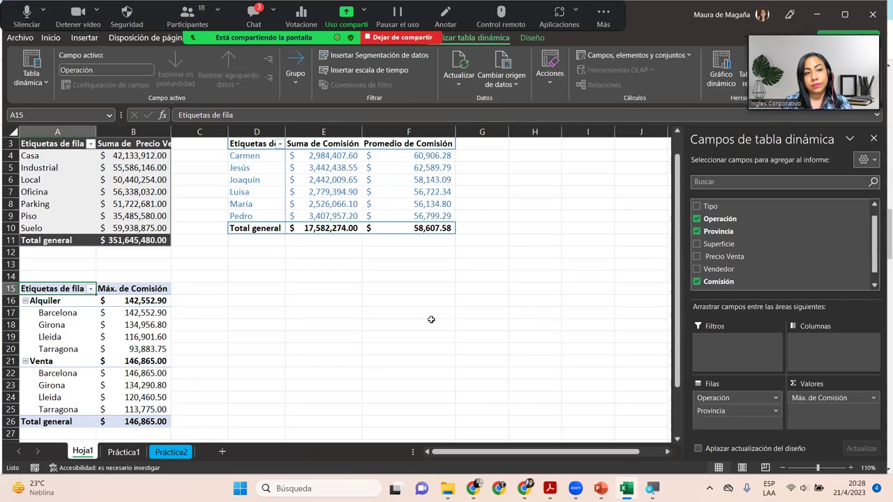
{"action": "double_click", "coordinate": [171, 129]}
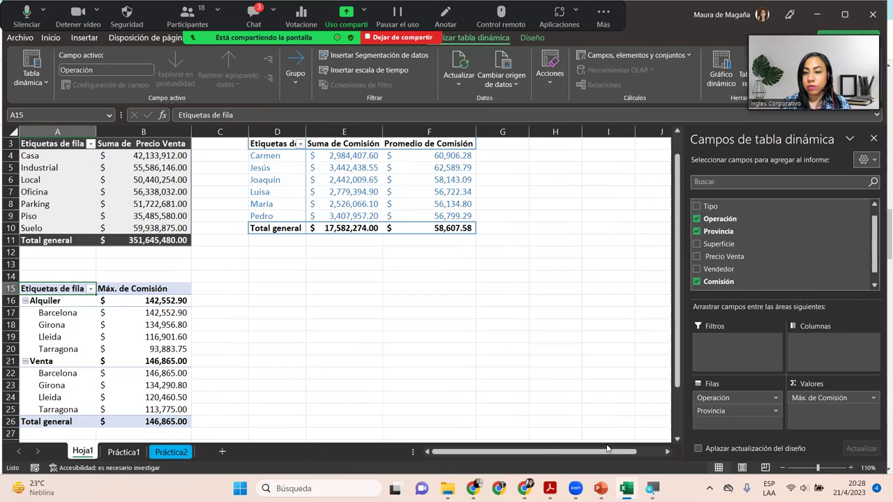
{"action": "left_click_drag", "start_coordinate": [727, 399], "coordinate": [824, 355]}
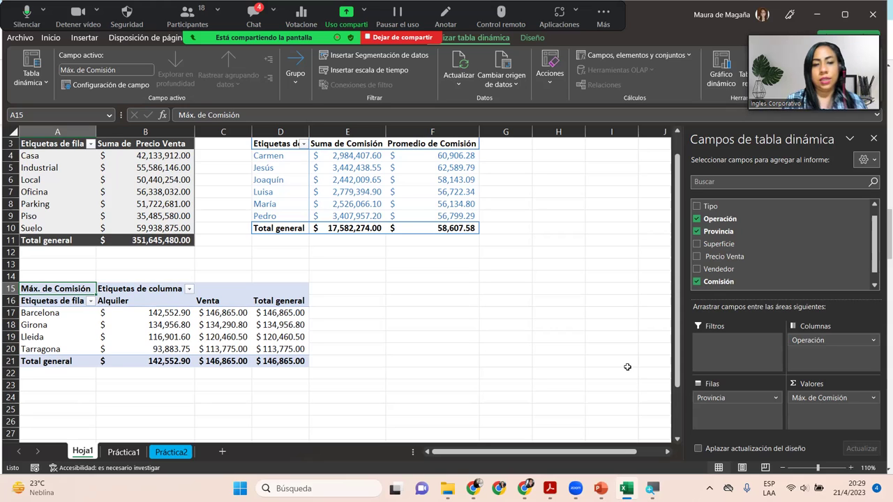
Set the lower pivot's Totales generales to Desactivado para filas y columnas
{"action": "left_click", "coordinate": [279, 329]}
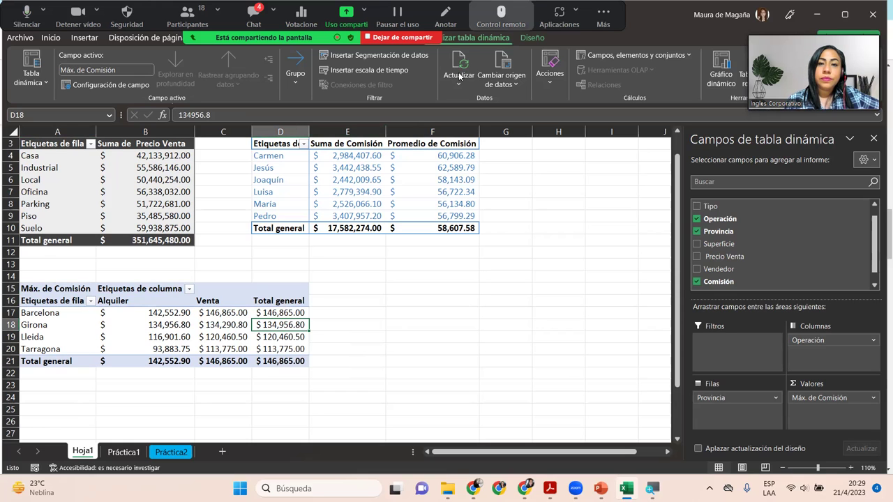
{"action": "scroll", "coordinate": [459, 75], "scroll_direction": "down", "scroll_amount": 1}
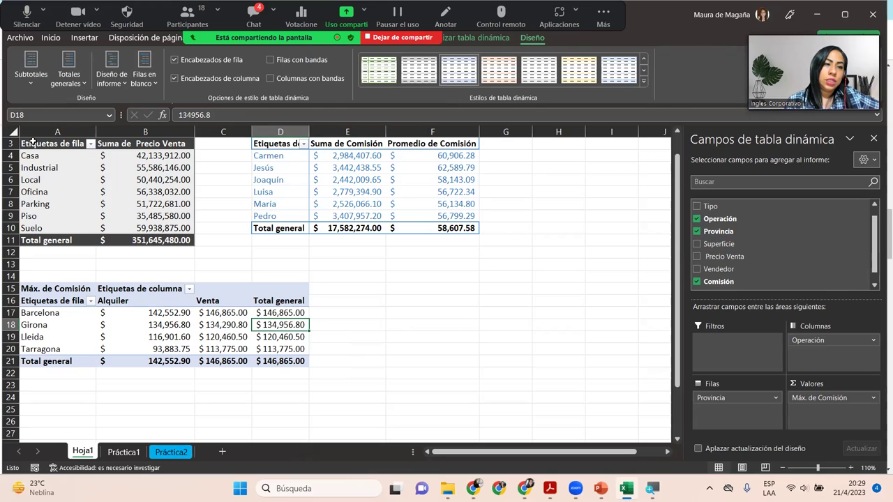
{"action": "left_click", "coordinate": [79, 87]}
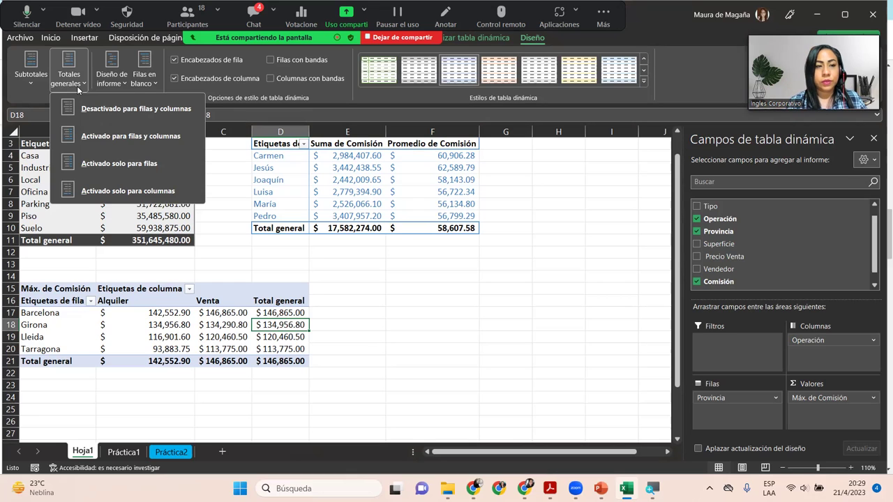
{"action": "left_click", "coordinate": [115, 109]}
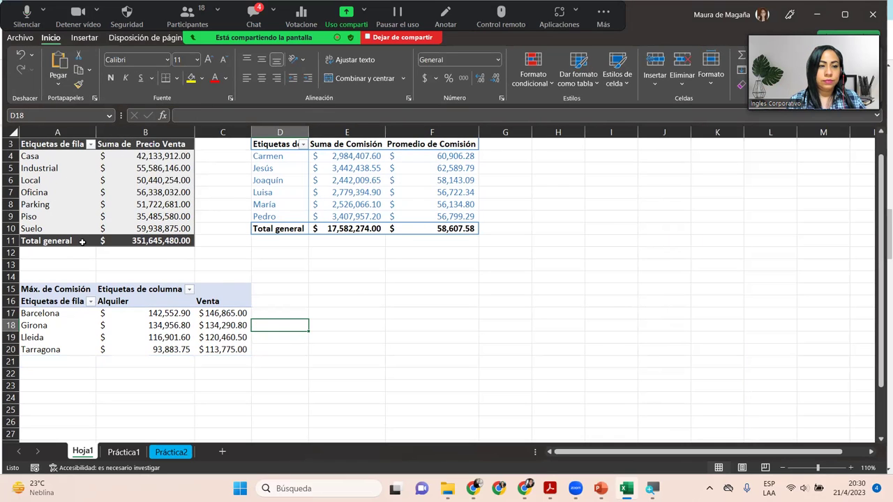
{"action": "left_click", "coordinate": [155, 341]}
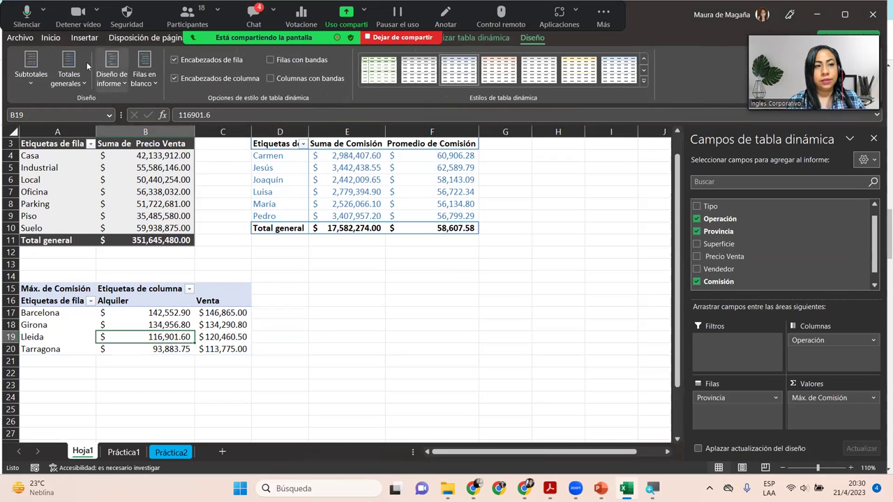
Set Totales generales to Activado solo para columnas, showing 142,552.90 and 146,865.00
{"action": "left_click", "coordinate": [65, 77]}
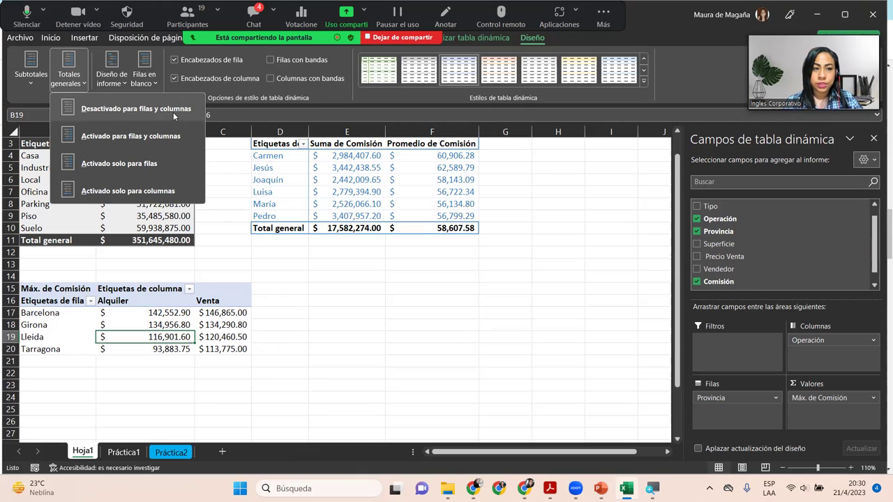
{"action": "left_click", "coordinate": [117, 191]}
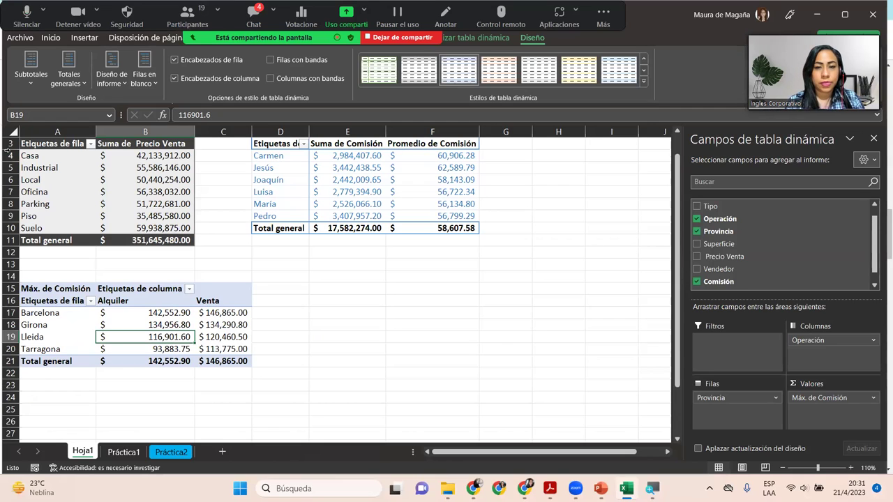
{"action": "key", "text": "alt+h"}
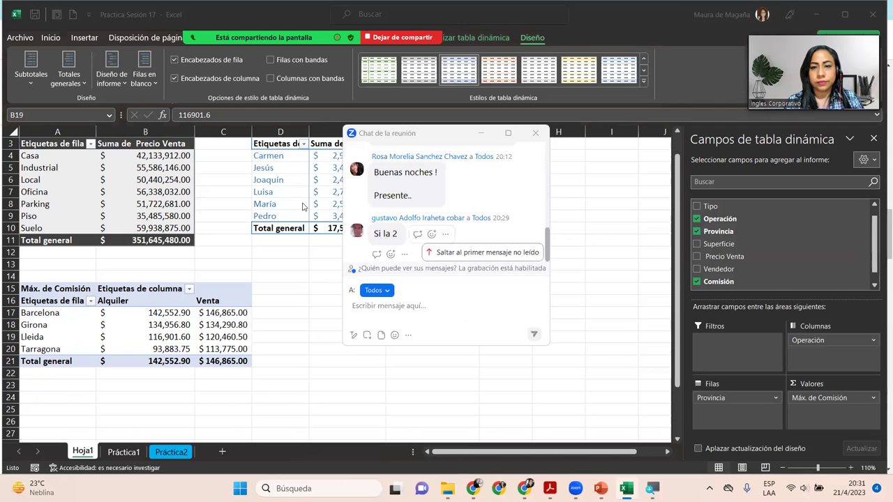
{"action": "scroll", "coordinate": [548, 228], "scroll_direction": "up", "scroll_amount": 3}
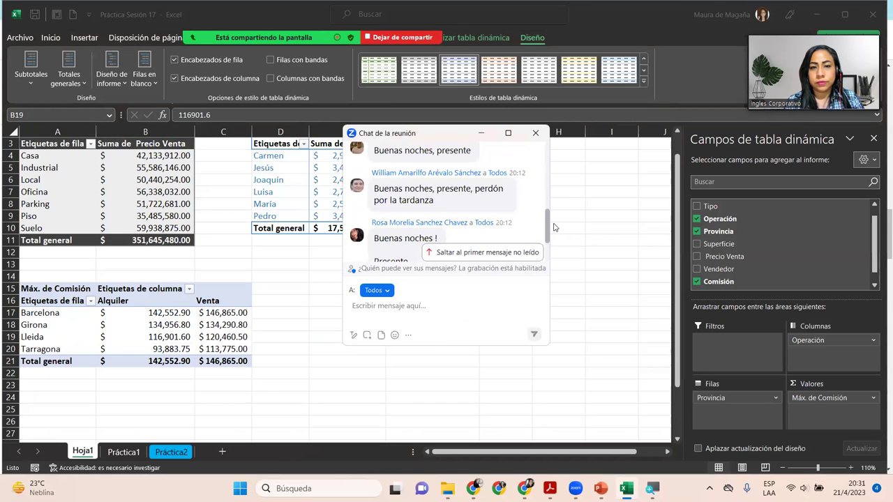
{"action": "scroll", "coordinate": [556, 227], "scroll_direction": "up", "scroll_amount": 3}
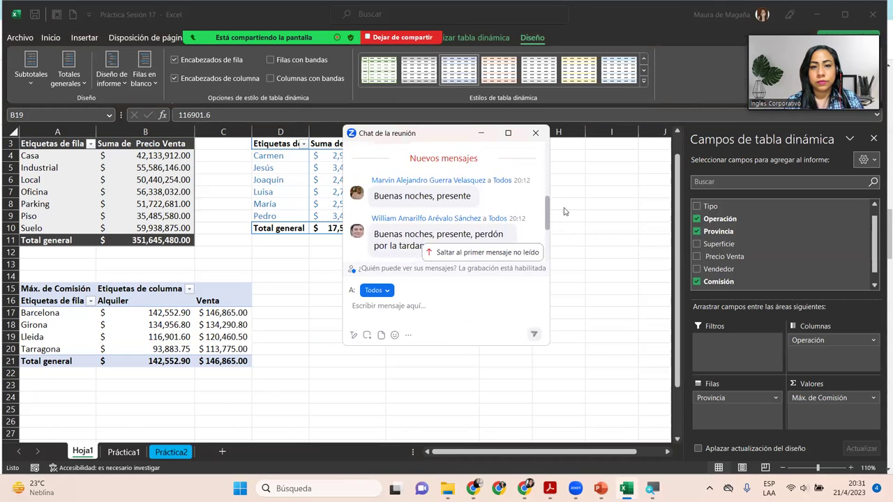
{"action": "key", "text": "alt+h"}
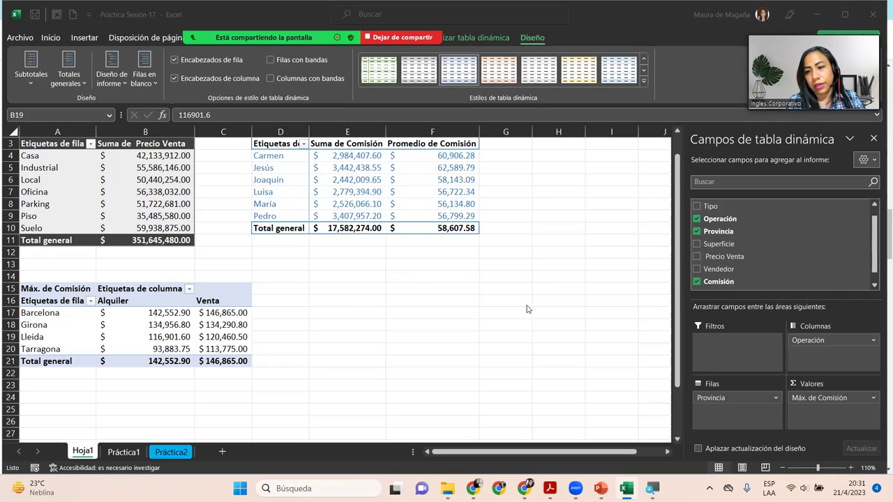
Drag Comisión into Valores below Máx. de Comisión to add Suma de Comisión
{"action": "left_click", "coordinate": [728, 283]}
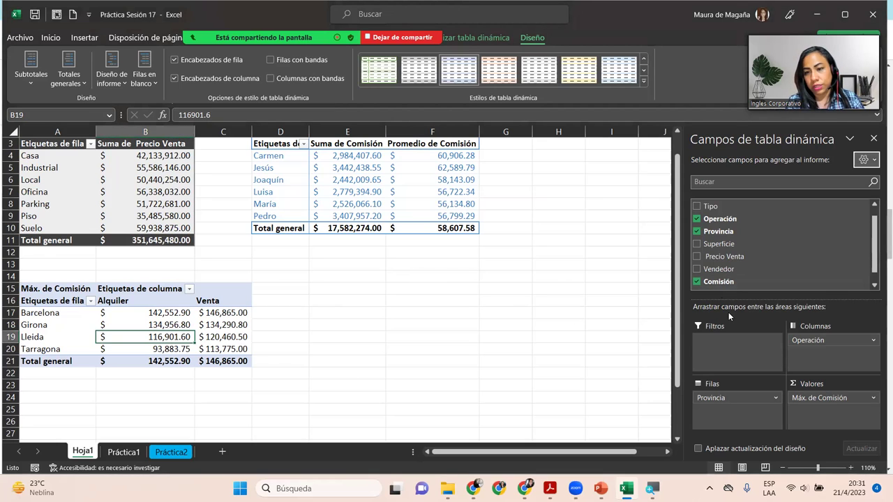
{"action": "left_click_drag", "start_coordinate": [729, 281], "coordinate": [824, 411]}
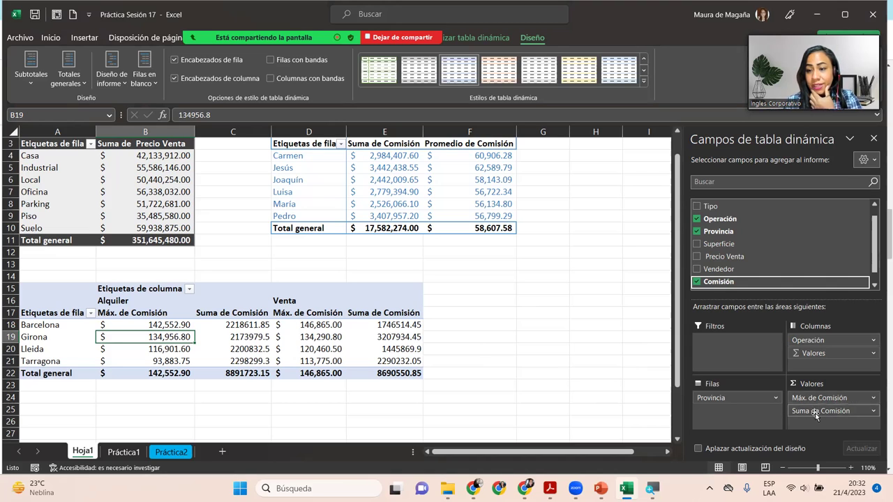
Give Suma de Comisión the Contabilidad format with the $ Español (El Salvador) symbol
{"action": "left_click", "coordinate": [873, 412]}
{"action": "left_click", "coordinate": [857, 401]}
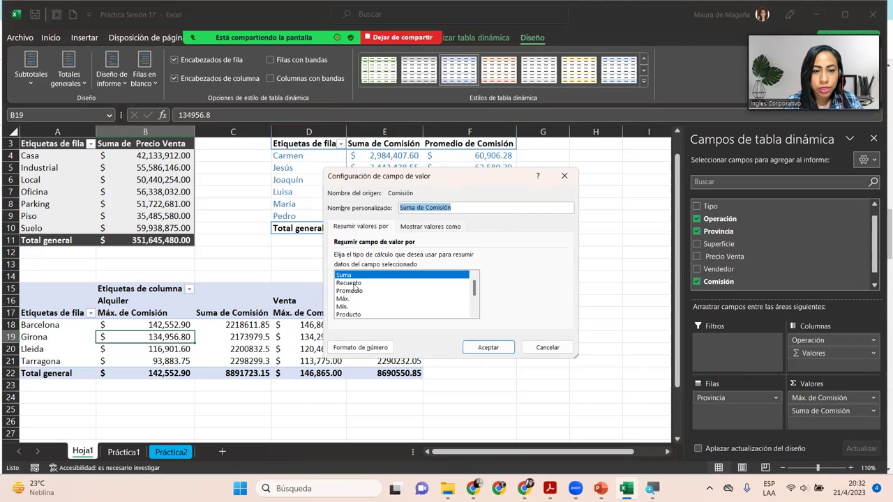
{"action": "left_click", "coordinate": [360, 346]}
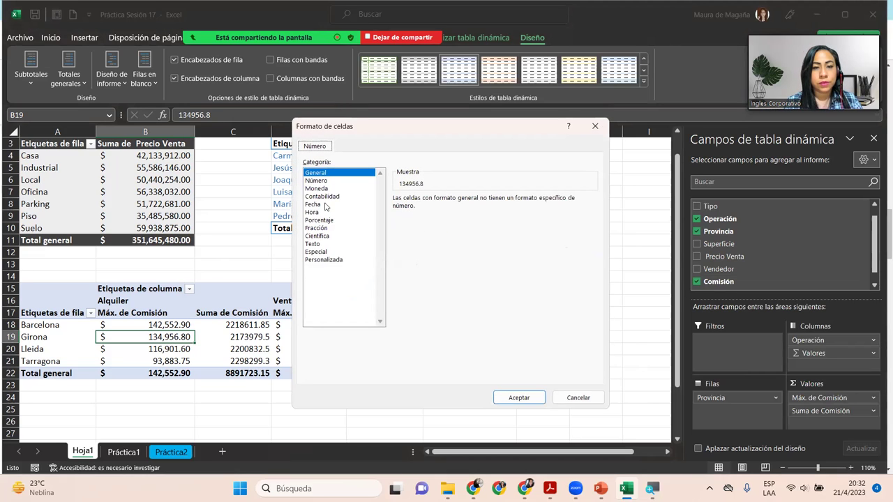
{"action": "left_click", "coordinate": [328, 196]}
{"action": "left_click", "coordinate": [592, 215]}
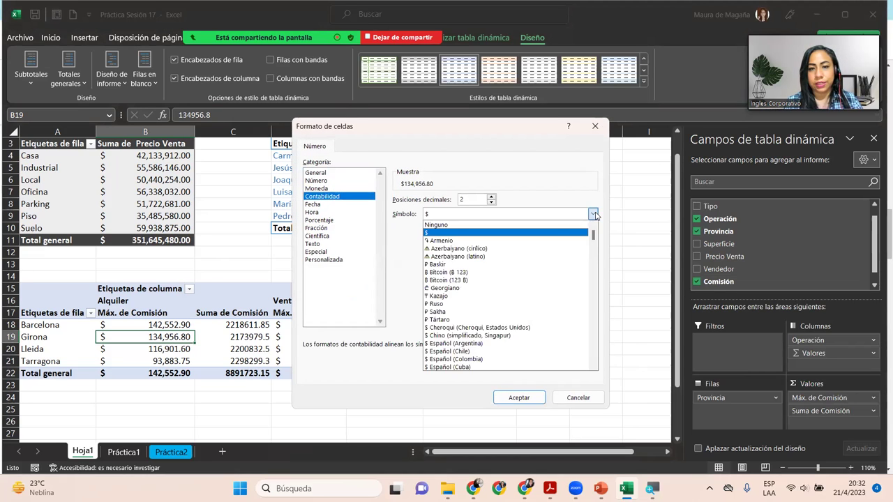
{"action": "scroll", "coordinate": [594, 366], "scroll_direction": "down", "scroll_amount": 3}
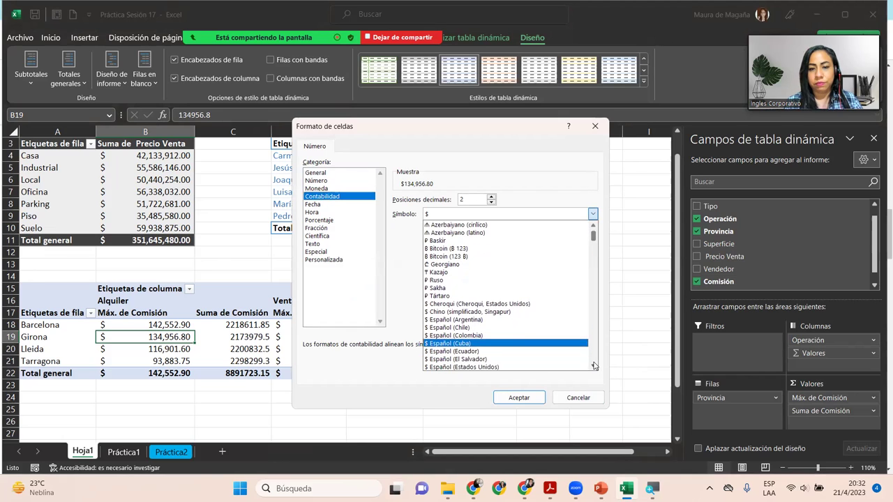
{"action": "left_click", "coordinate": [512, 325]}
{"action": "left_click", "coordinate": [524, 399]}
{"action": "left_click", "coordinate": [494, 347]}
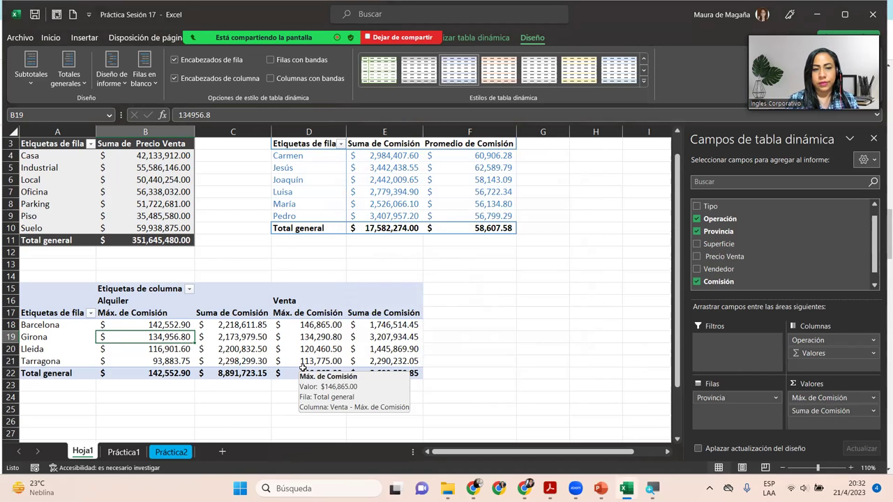
{"action": "left_click", "coordinate": [391, 169]}
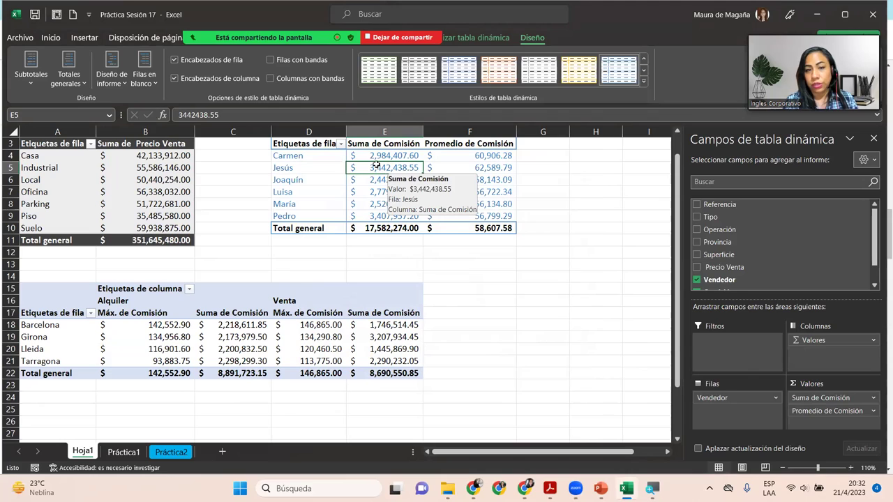
{"action": "left_click", "coordinate": [469, 169]}
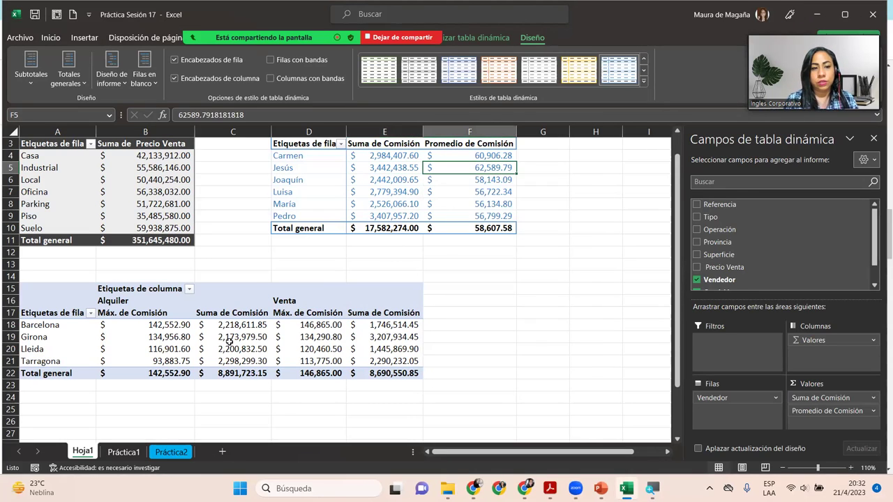
{"action": "left_click", "coordinate": [171, 347]}
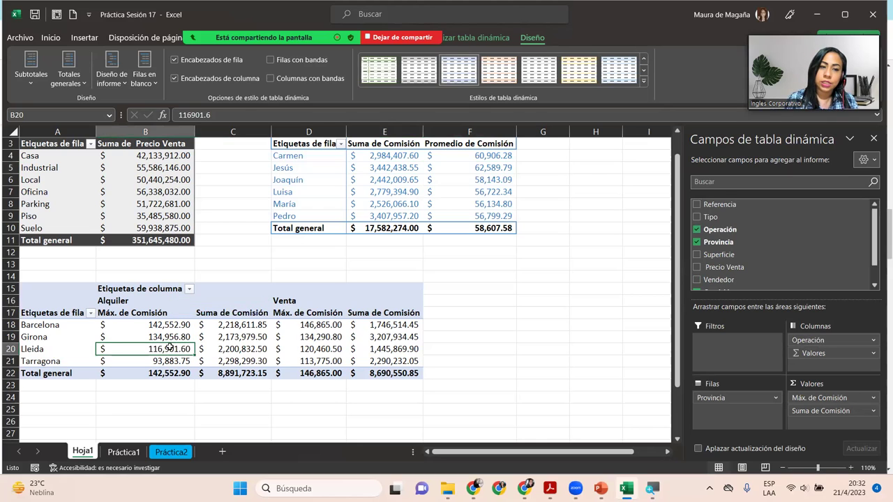
{"action": "left_click", "coordinate": [251, 340]}
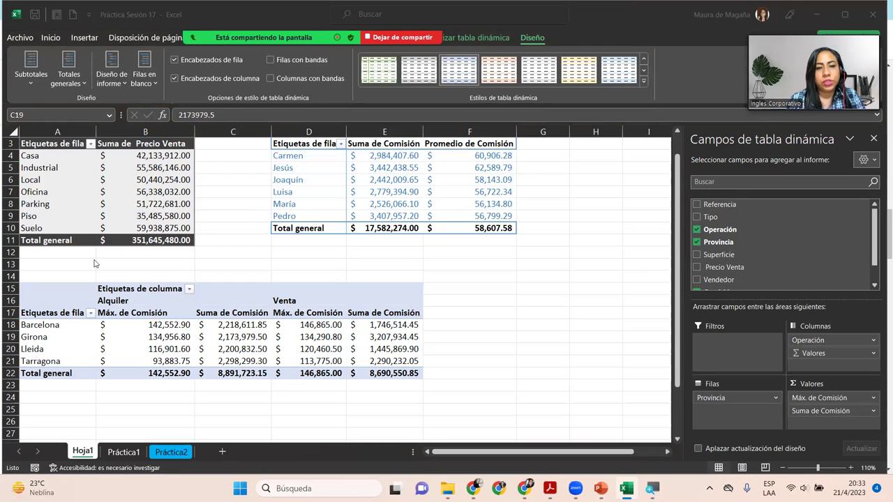
{"action": "left_click", "coordinate": [136, 334]}
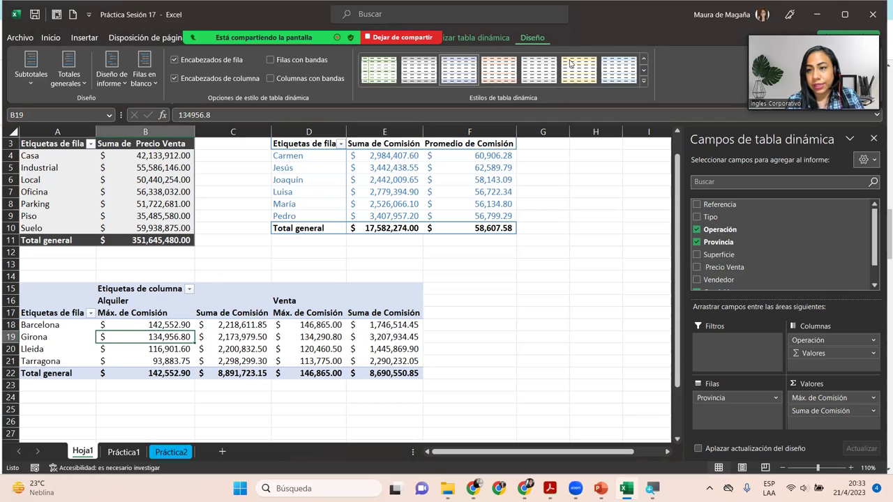
Show the lower pivot table in tabular form
{"action": "left_click", "coordinate": [114, 91]}
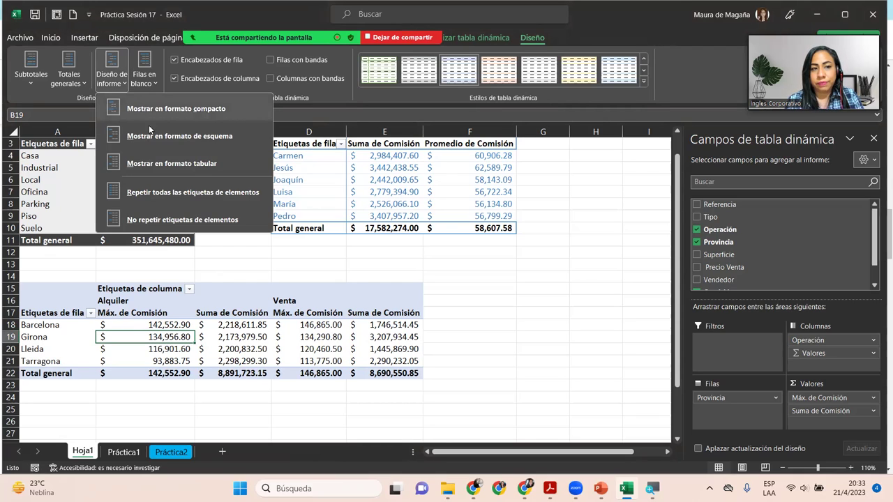
{"action": "left_click", "coordinate": [199, 163]}
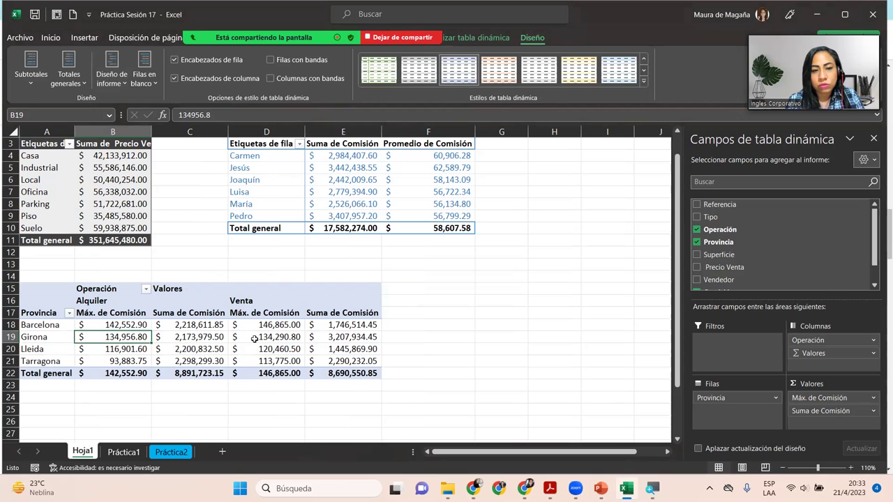
{"action": "left_click", "coordinate": [121, 84]}
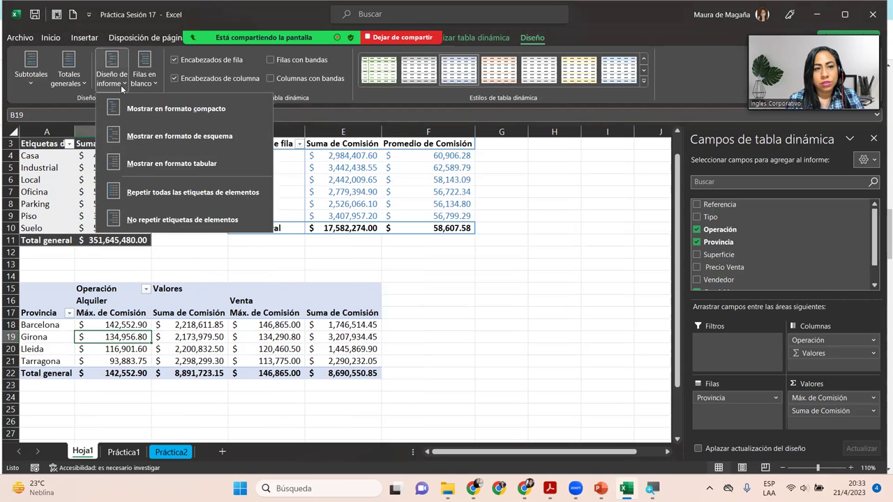
{"action": "left_click", "coordinate": [220, 137]}
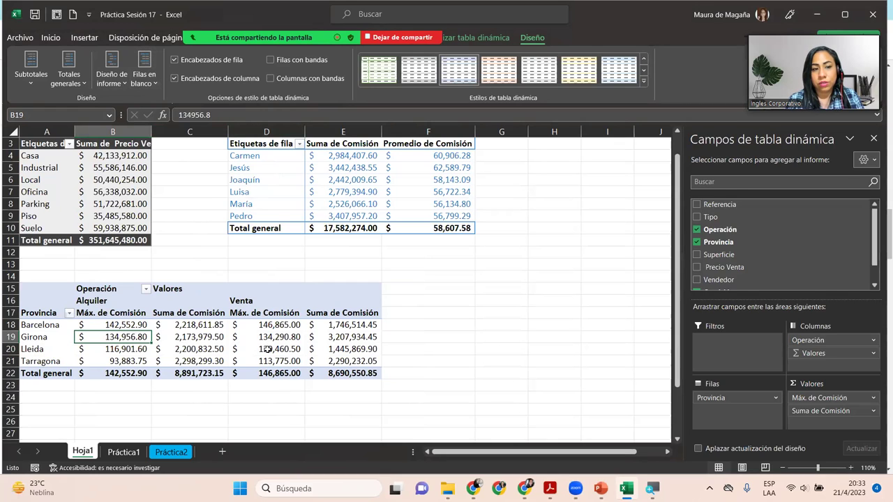
Move Operación from Columns into Rows above Provincia
{"action": "mouse_move", "coordinate": [255, 340]}
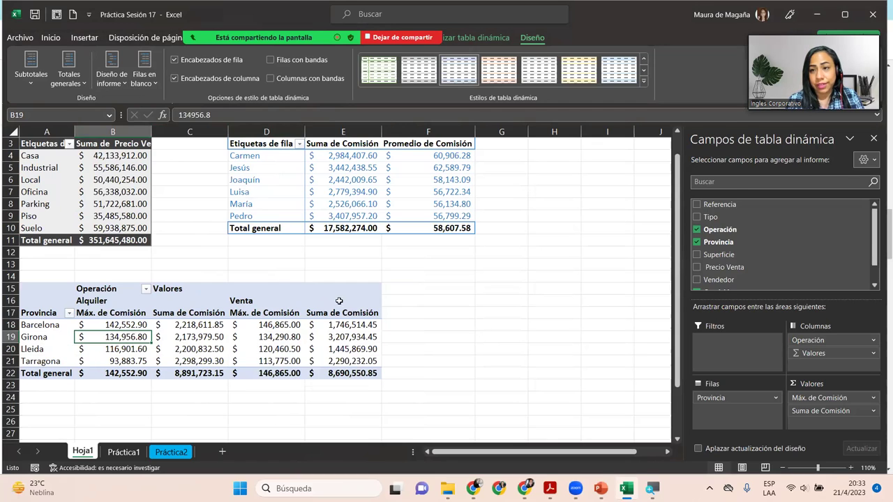
{"action": "left_click_drag", "start_coordinate": [823, 340], "coordinate": [733, 395]}
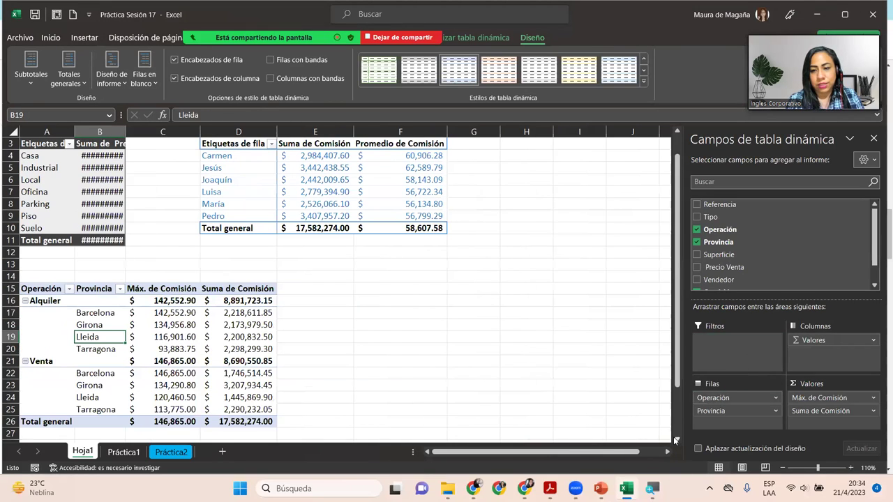
{"action": "scroll", "coordinate": [676, 441], "scroll_direction": "down", "scroll_amount": 5}
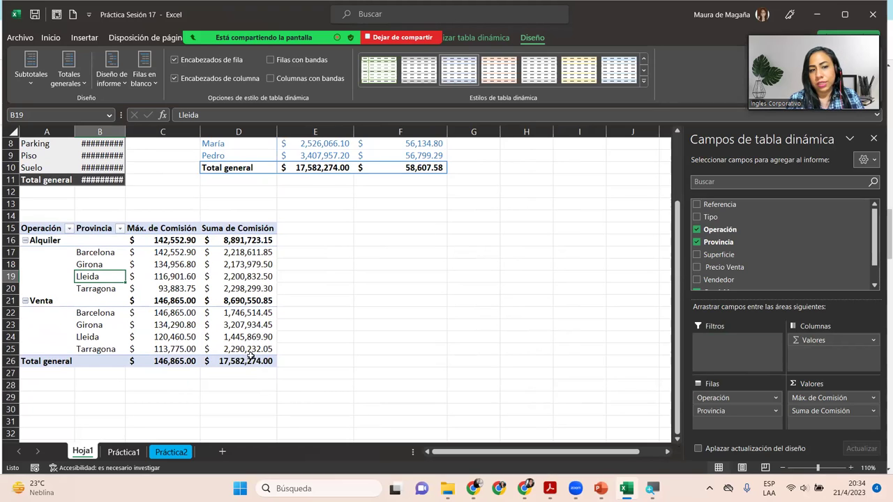
{"action": "mouse_move", "coordinate": [250, 356]}
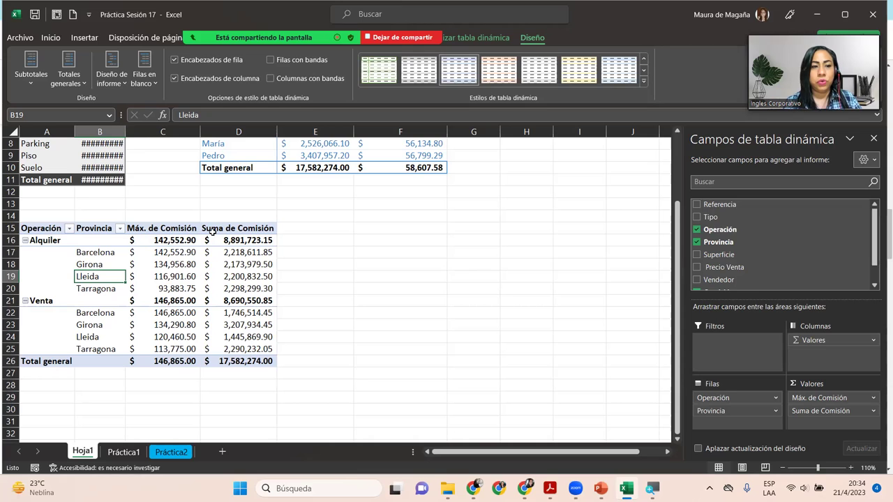
Try the compact, outline and tabular report layouts on the lower pivot
{"action": "left_click", "coordinate": [111, 73]}
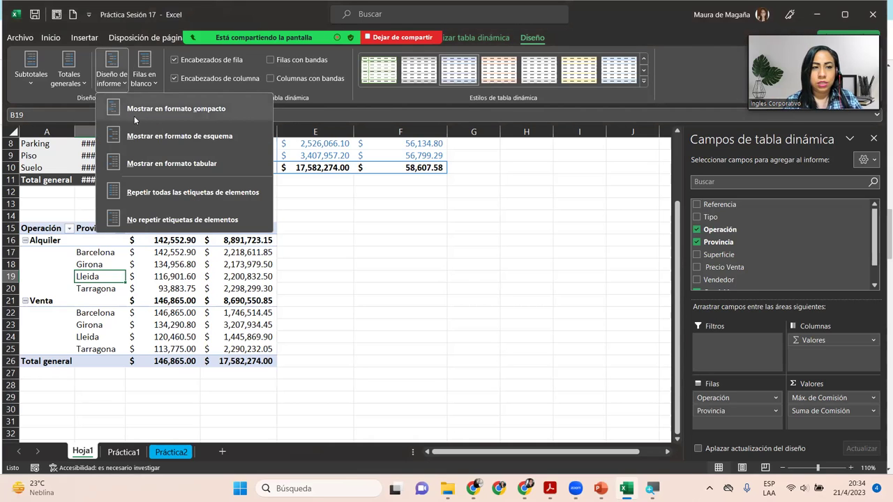
{"action": "left_click", "coordinate": [134, 114]}
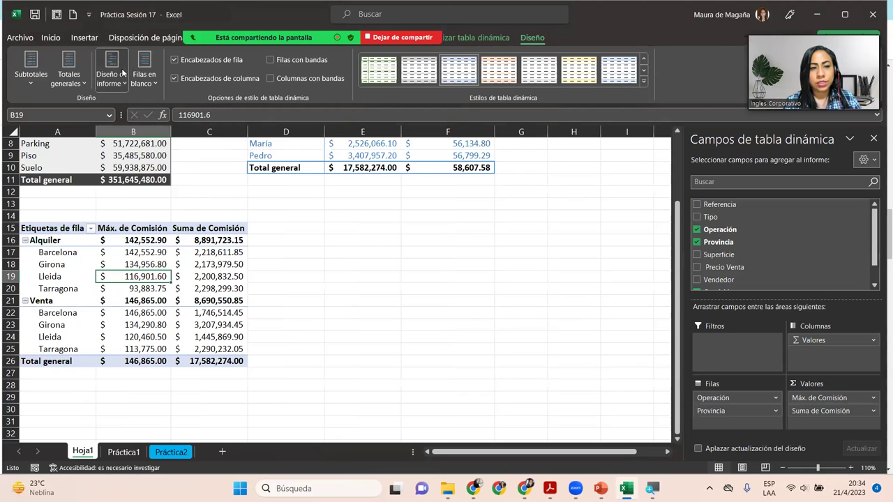
{"action": "left_click", "coordinate": [123, 72]}
{"action": "left_click", "coordinate": [149, 136]}
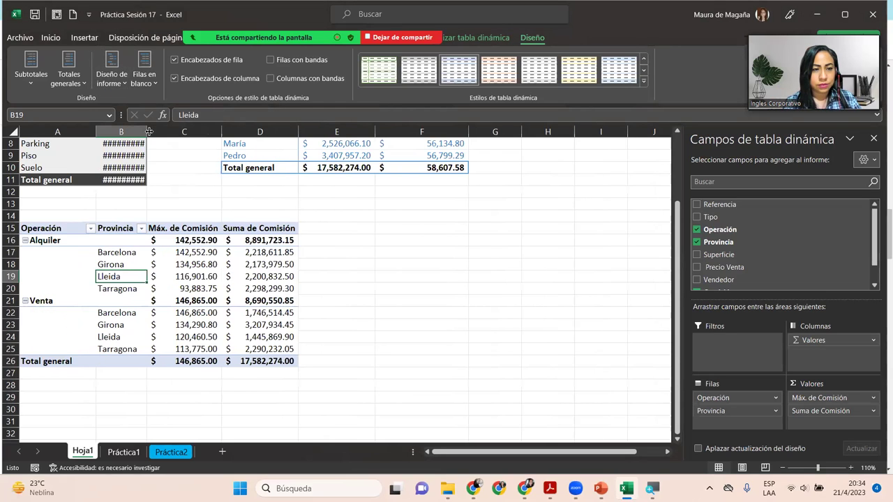
{"action": "left_click", "coordinate": [119, 82]}
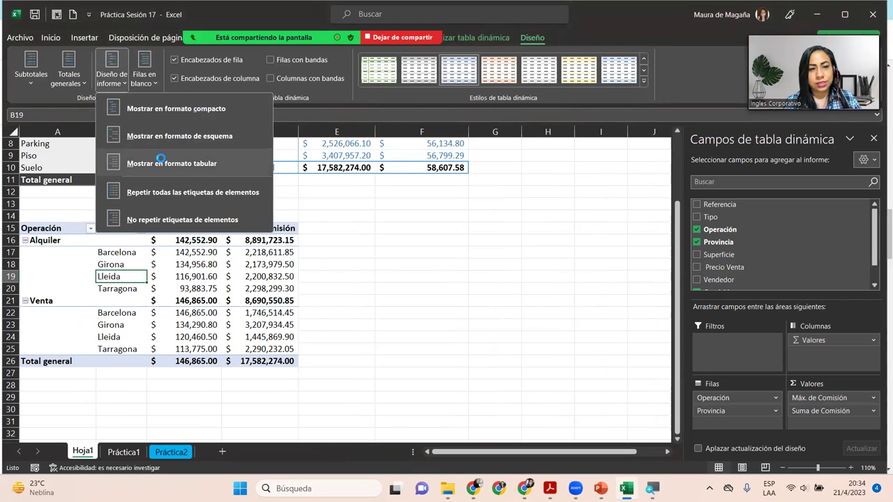
{"action": "left_click", "coordinate": [161, 159]}
{"action": "mouse_move", "coordinate": [122, 169]}
Settle on outline form with all item labels repeated on every row
{"action": "left_click", "coordinate": [111, 85]}
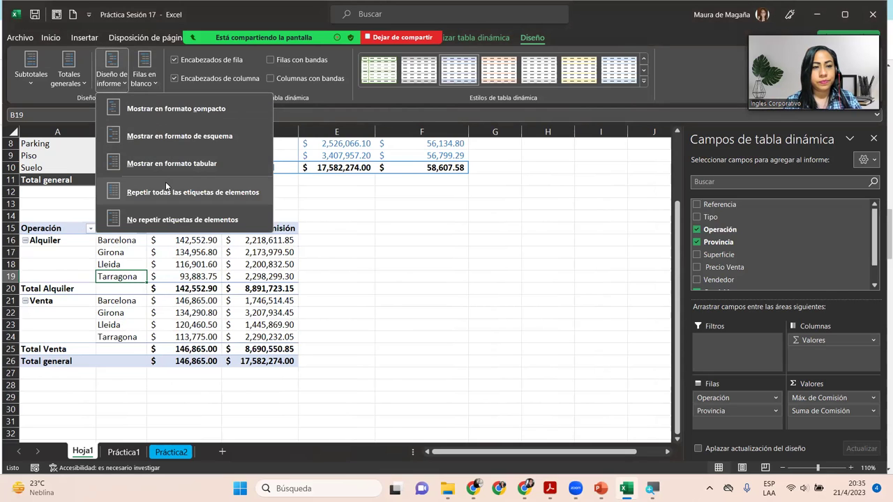
{"action": "left_click", "coordinate": [167, 187]}
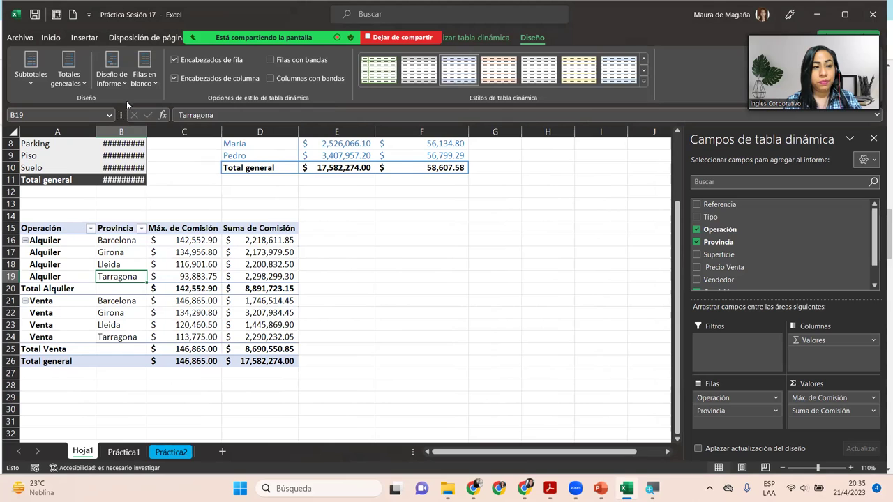
{"action": "left_click", "coordinate": [101, 86]}
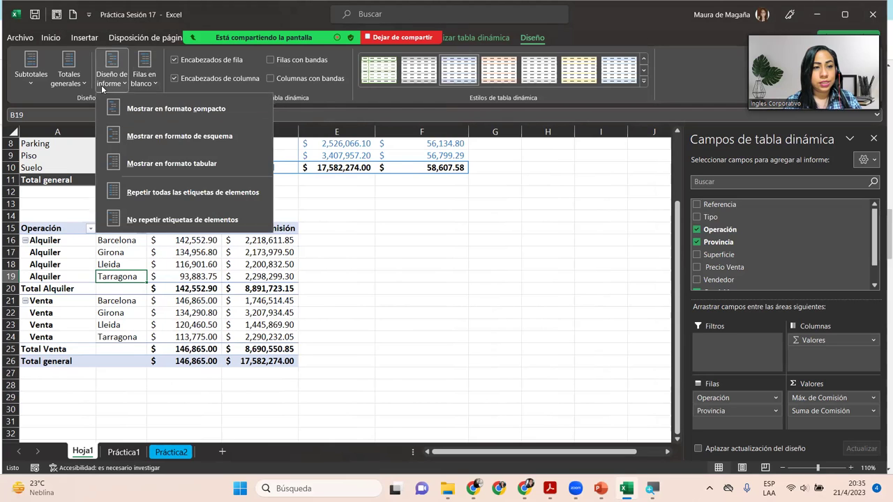
{"action": "left_click", "coordinate": [116, 218]}
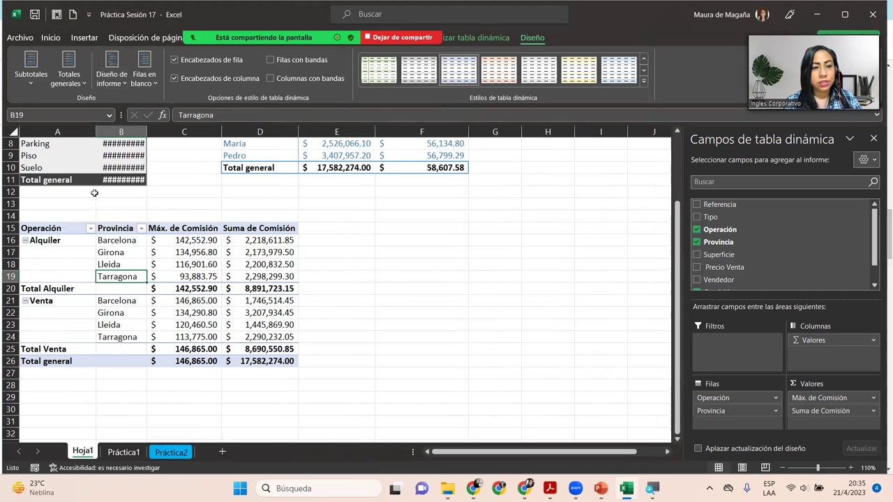
{"action": "left_click", "coordinate": [112, 75]}
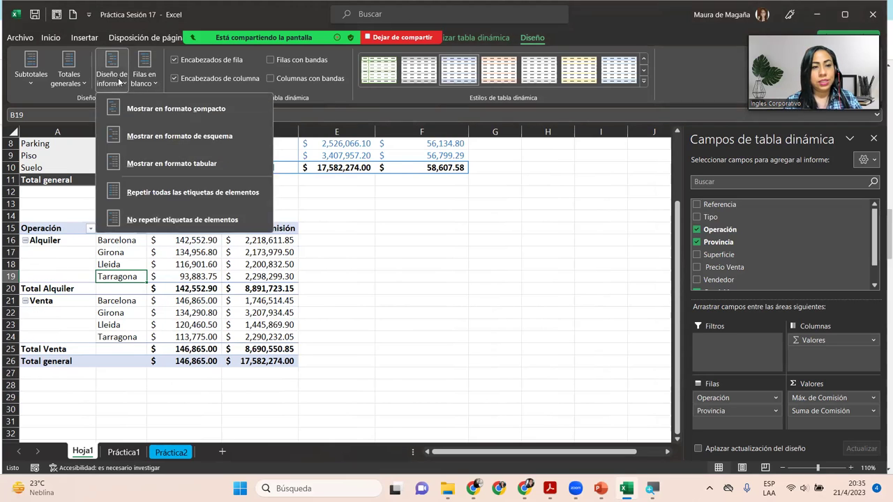
{"action": "left_click", "coordinate": [151, 138]}
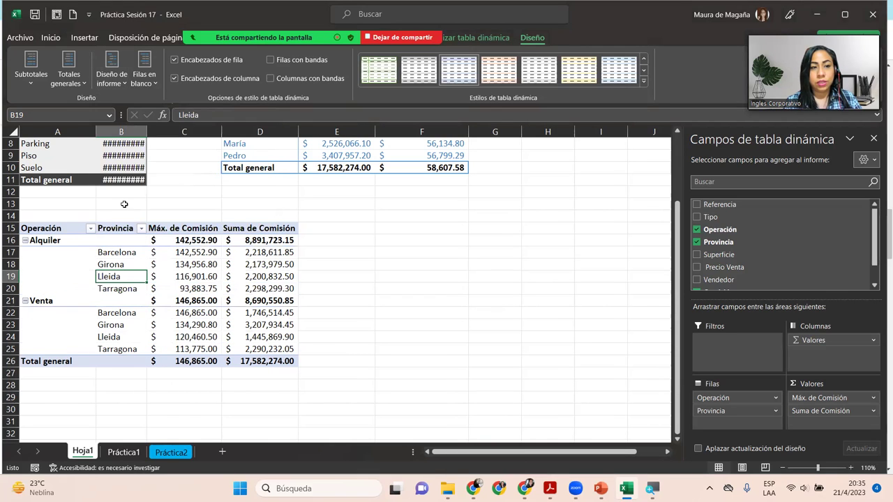
{"action": "left_click", "coordinate": [112, 75]}
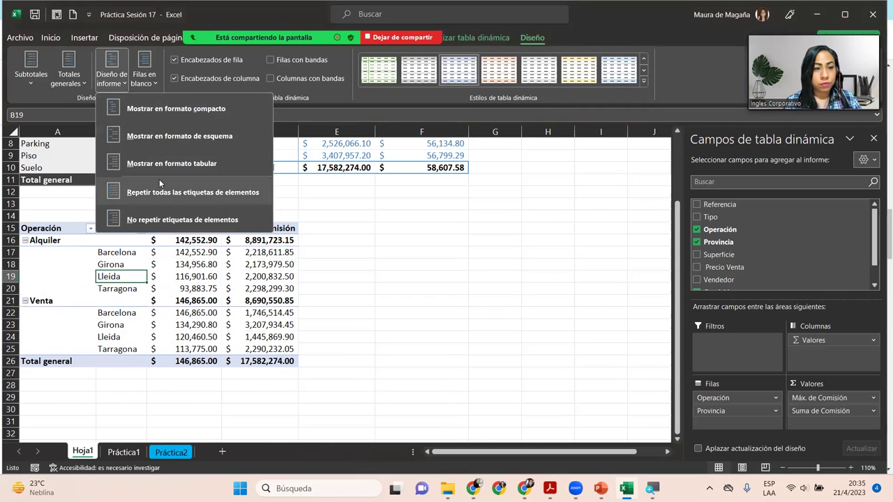
{"action": "left_click", "coordinate": [161, 192]}
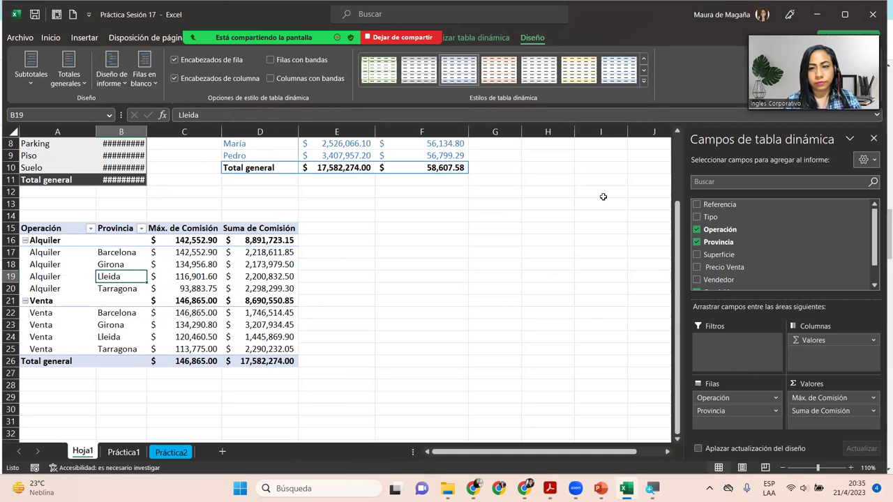
AutoFit column B so the Suma de Precio Venta amounts show, then select A16
{"action": "scroll", "coordinate": [680, 228], "scroll_direction": "up", "scroll_amount": 3}
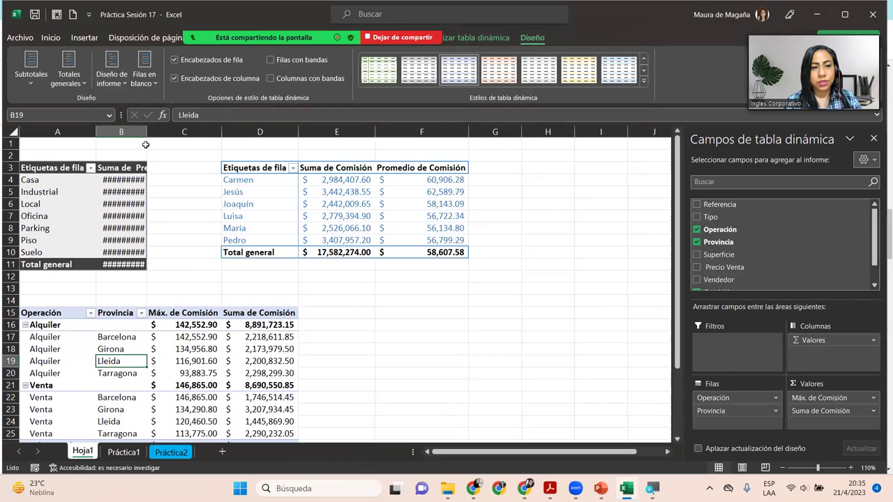
{"action": "double_click", "coordinate": [146, 132]}
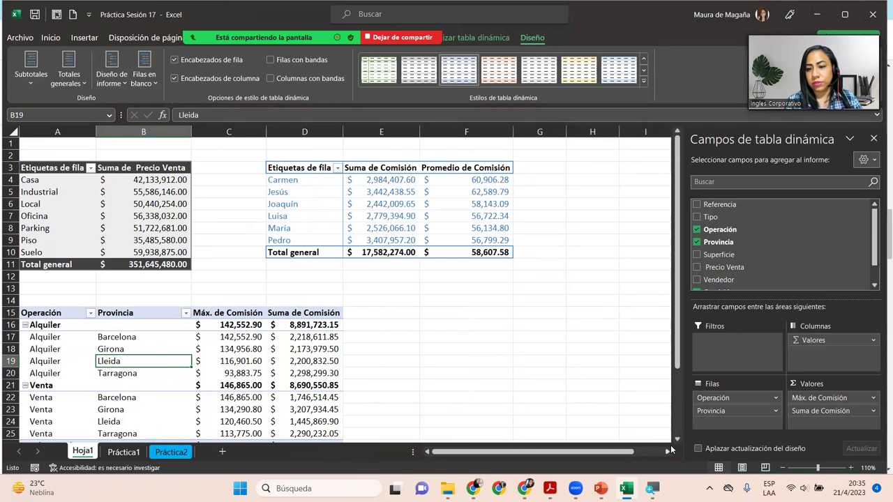
{"action": "left_click", "coordinate": [677, 441]}
{"action": "left_click", "coordinate": [678, 441]}
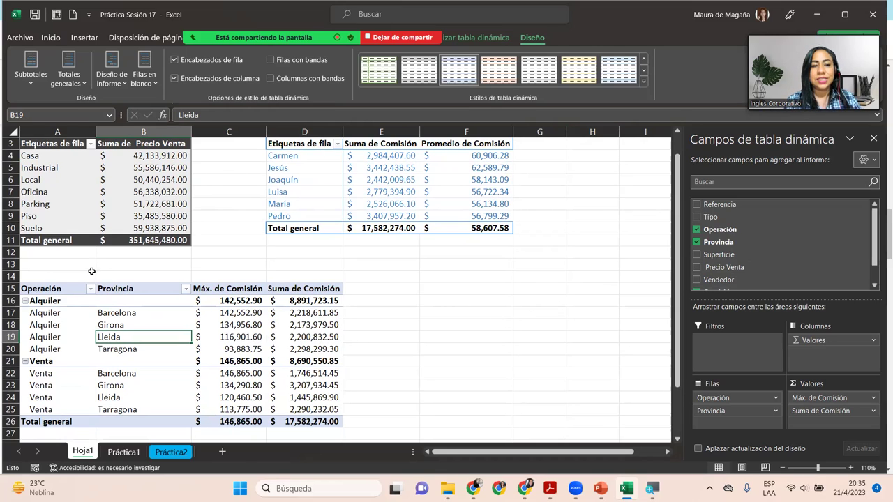
{"action": "left_click", "coordinate": [69, 300]}
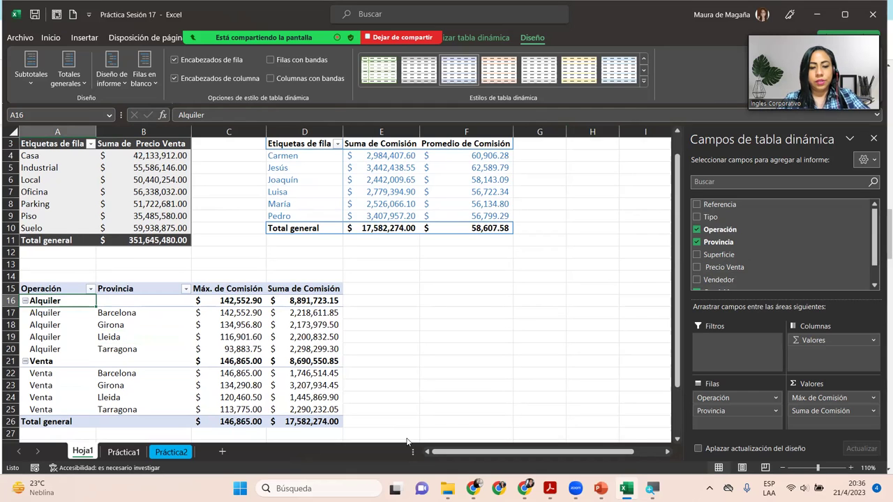
Launch Snipping Tool from the Start search
{"action": "key", "text": "super"}
{"action": "type", "text": "re"}
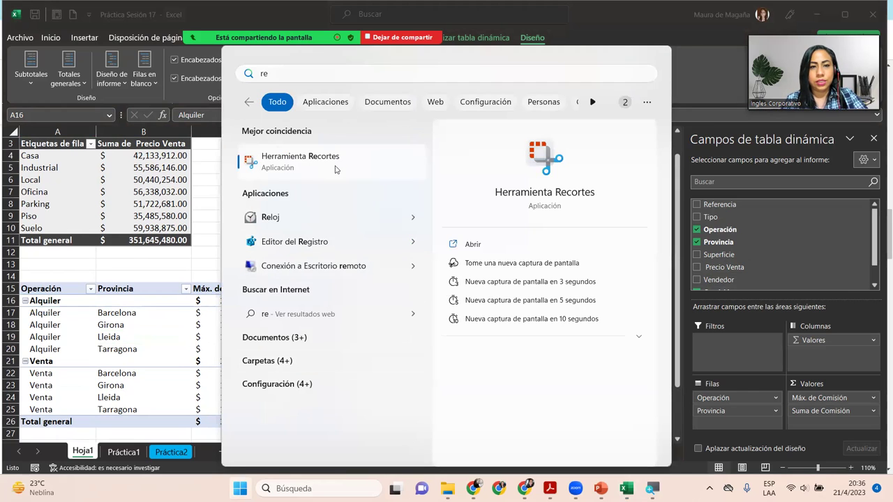
{"action": "left_click", "coordinate": [335, 166]}
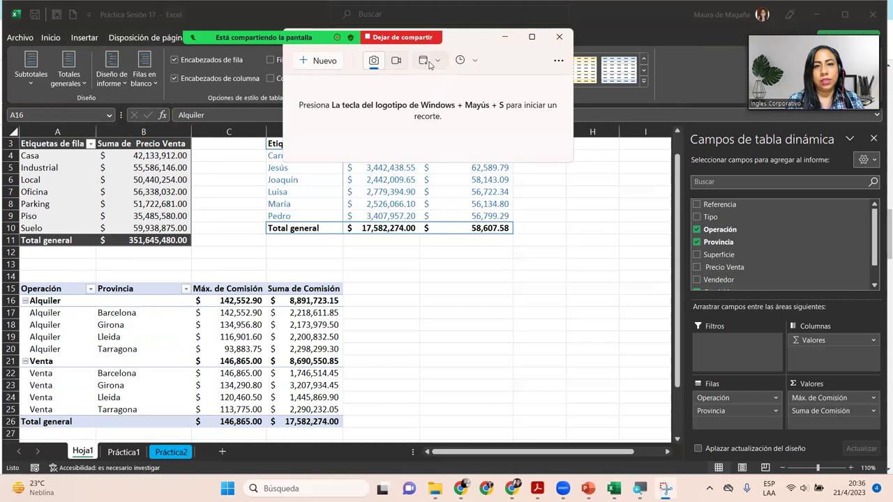
Take a window snip of the Excel workbook and move the editor aside
{"action": "left_click", "coordinate": [424, 61]}
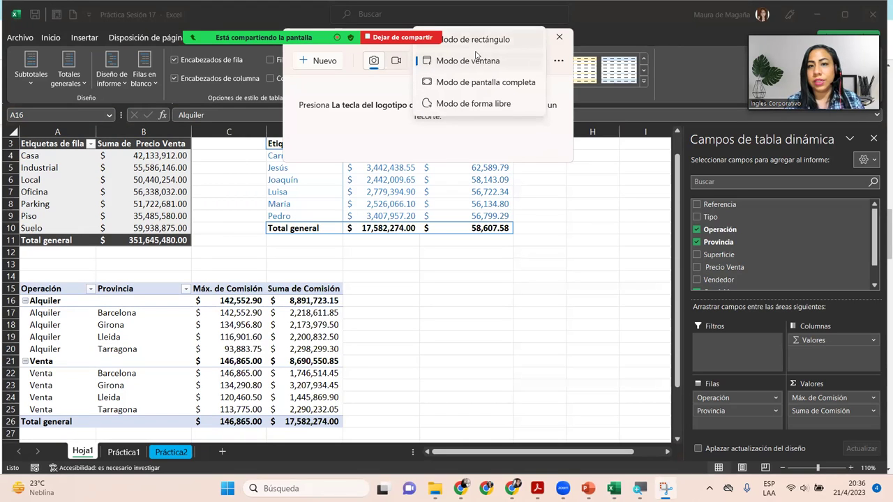
{"action": "left_click", "coordinate": [460, 62]}
{"action": "left_click", "coordinate": [324, 62]}
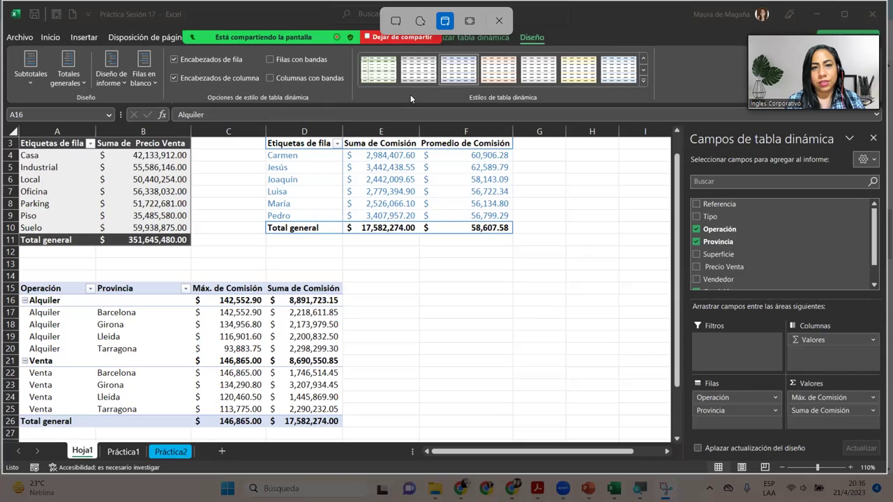
{"action": "left_click", "coordinate": [628, 120]}
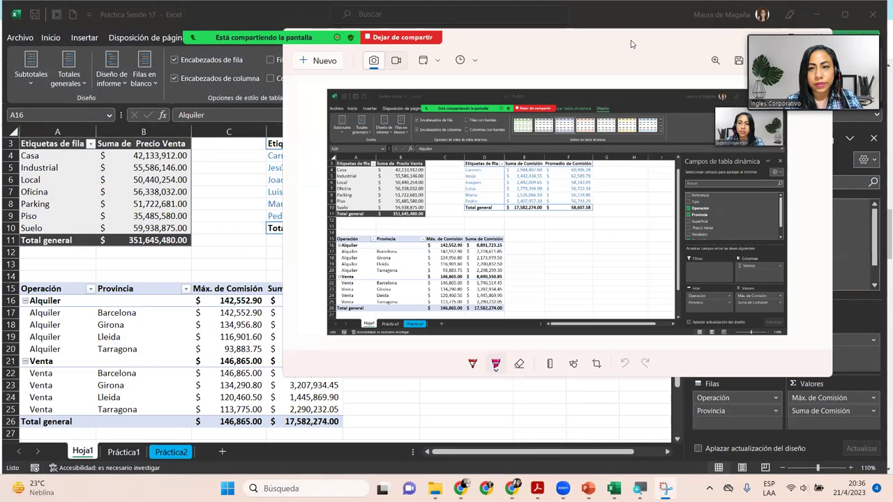
{"action": "left_click_drag", "start_coordinate": [630, 44], "coordinate": [511, 65]}
Close the Snipping Tool editor to return to the Excel workbook
{"action": "left_click", "coordinate": [704, 58]}
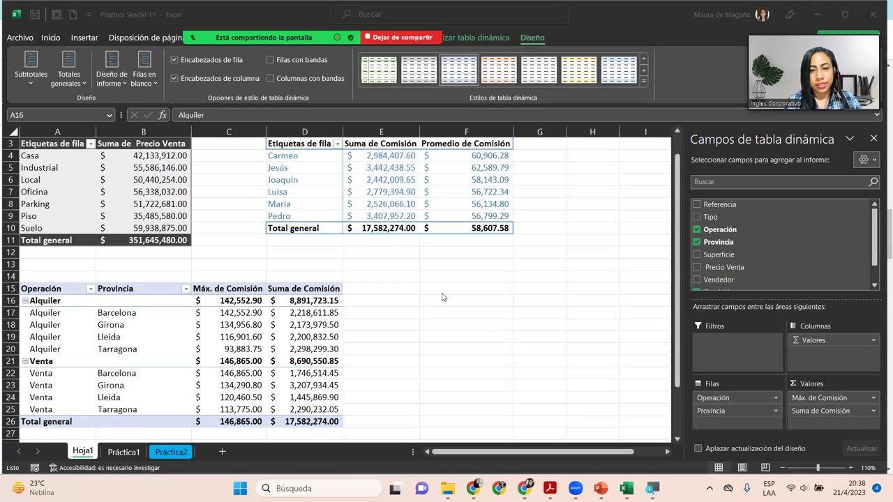
Review the Alquiler Girona maximum commission and Casa row label, then go to Práctica1
{"action": "left_click", "coordinate": [441, 292]}
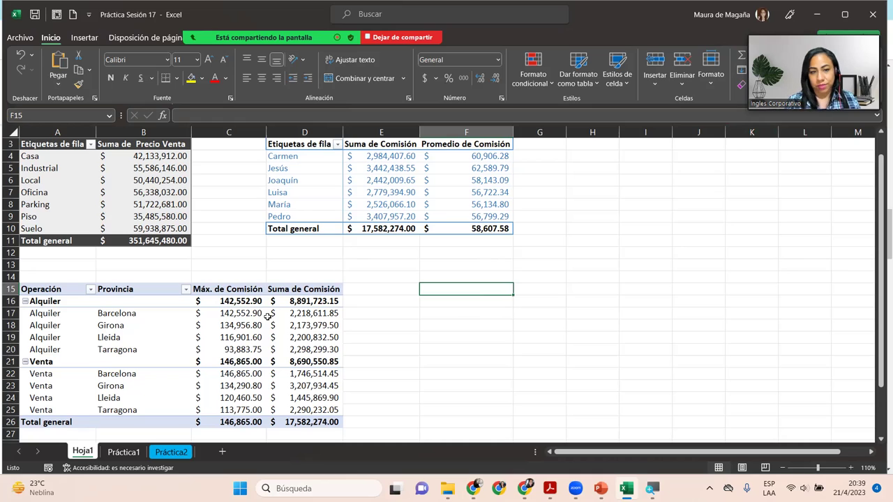
{"action": "left_click", "coordinate": [234, 324]}
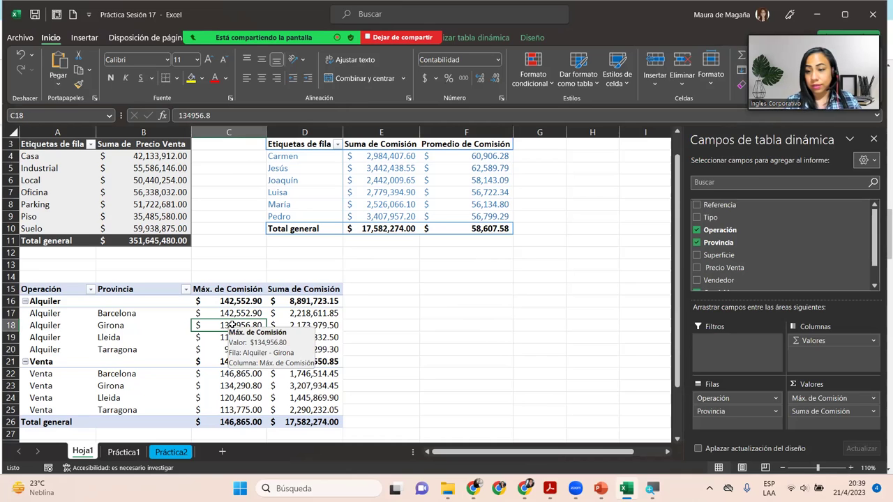
{"action": "left_click", "coordinate": [76, 160]}
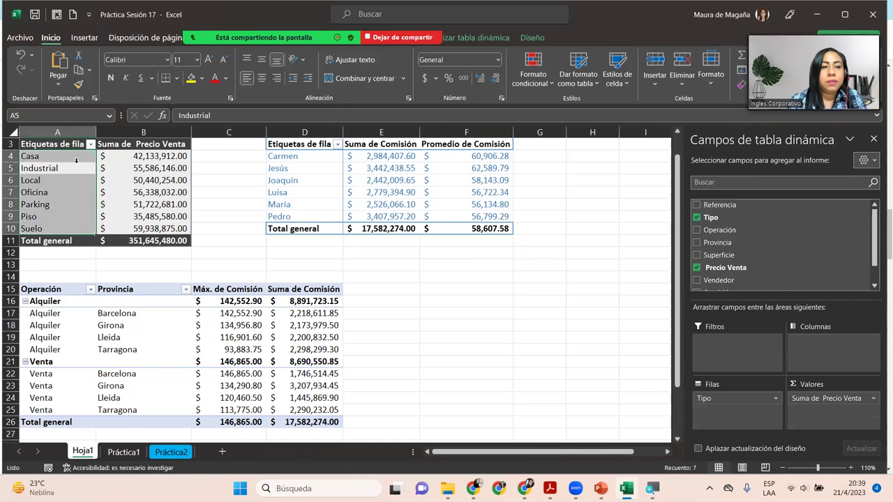
{"action": "left_click", "coordinate": [75, 157]}
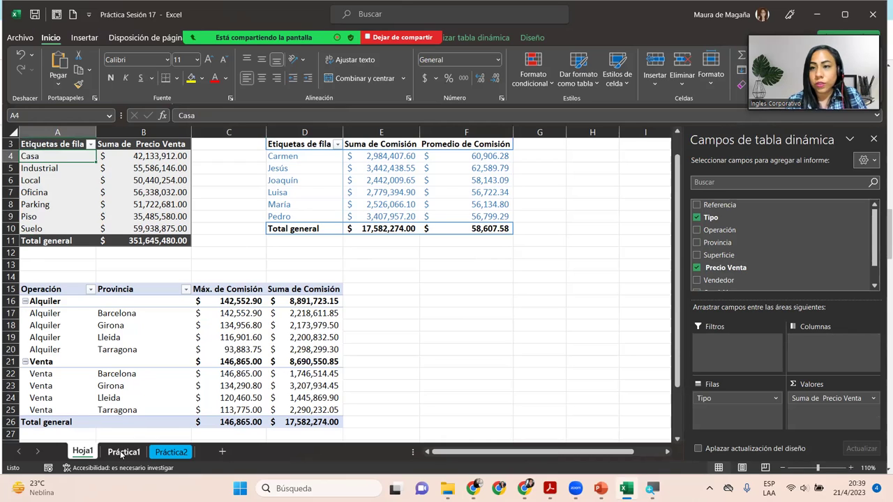
{"action": "left_click", "coordinate": [122, 452]}
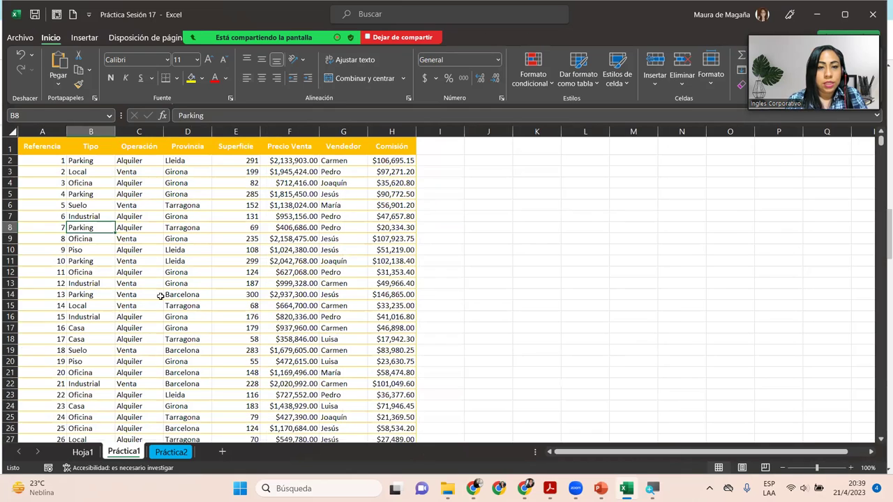
Insert a new pivot table from Práctica1!$A$1:$H$301 at cell A35 of Hoja1
{"action": "left_click", "coordinate": [216, 238]}
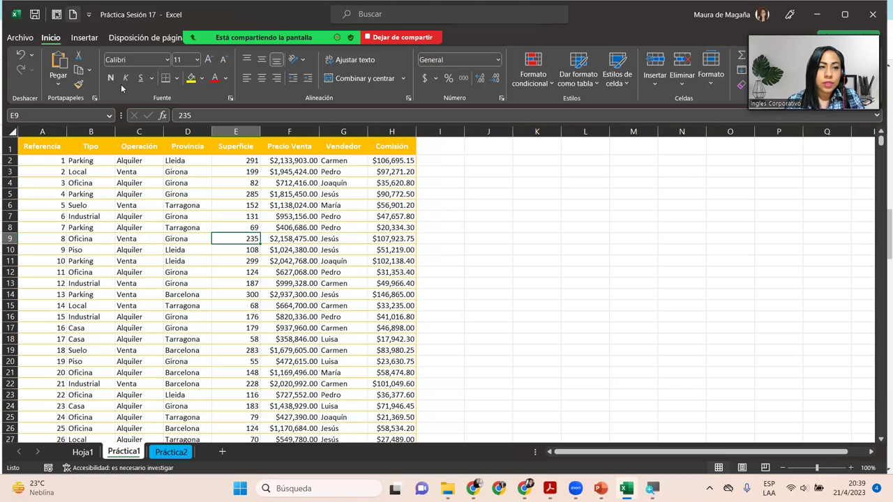
{"action": "scroll", "coordinate": [121, 88], "scroll_direction": "down", "scroll_amount": 1}
{"action": "left_click", "coordinate": [32, 63]}
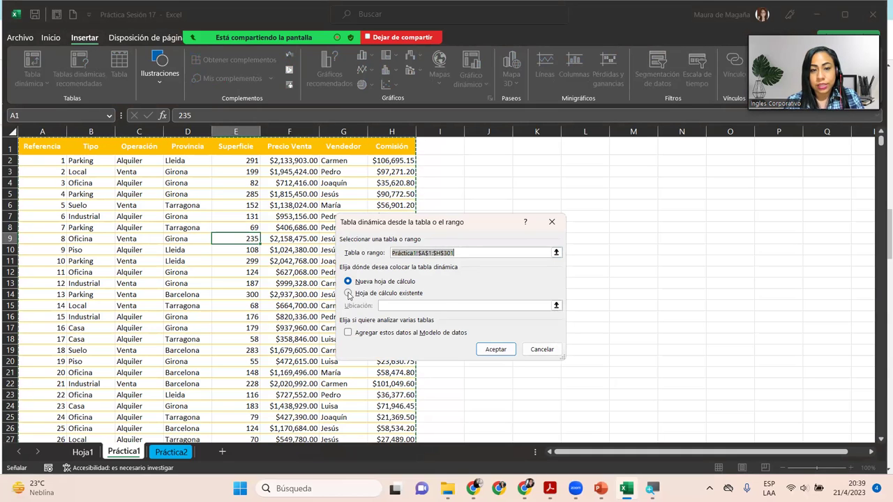
{"action": "left_click", "coordinate": [348, 294]}
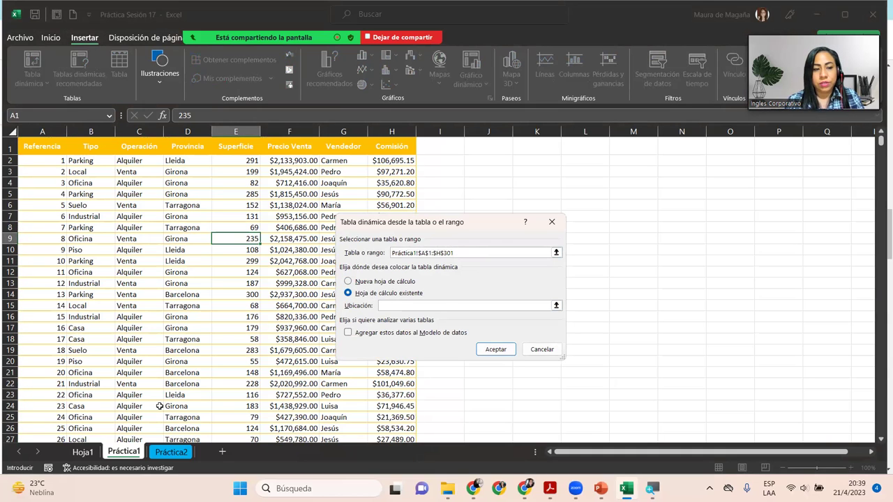
{"action": "left_click", "coordinate": [90, 455]}
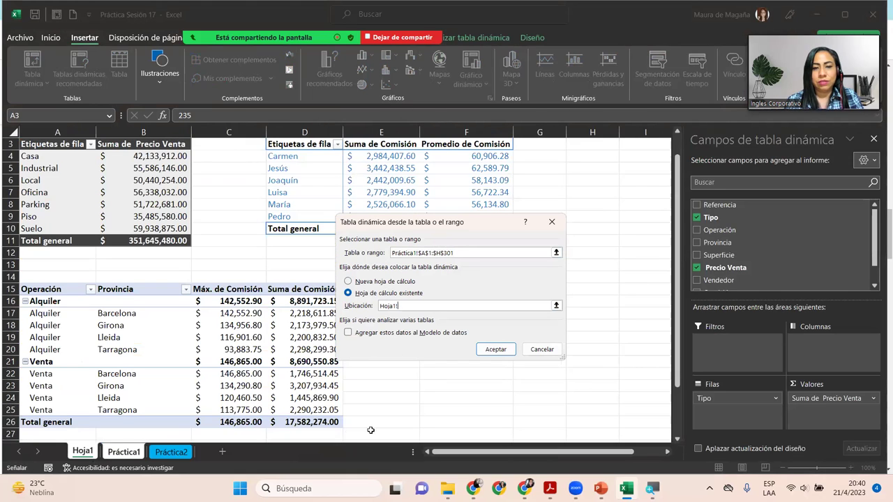
{"action": "left_click", "coordinate": [677, 440]}
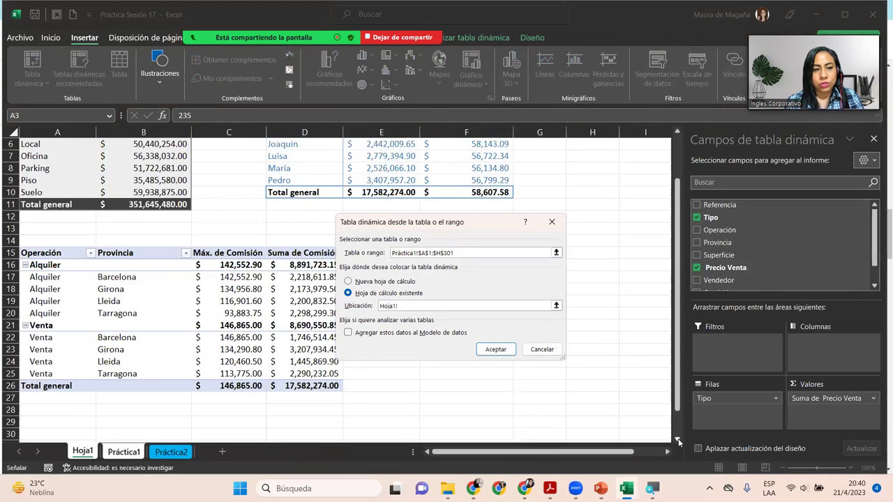
{"action": "scroll", "coordinate": [151, 315], "scroll_direction": "down", "scroll_amount": 6}
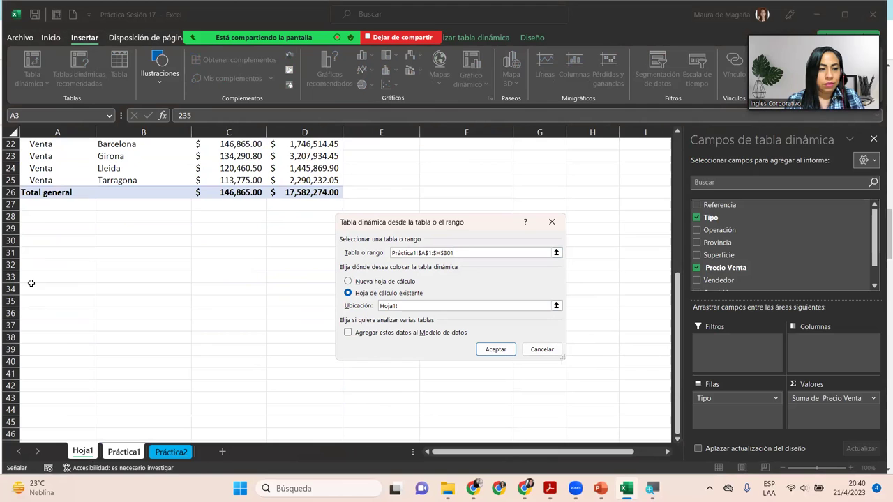
{"action": "left_click", "coordinate": [34, 305]}
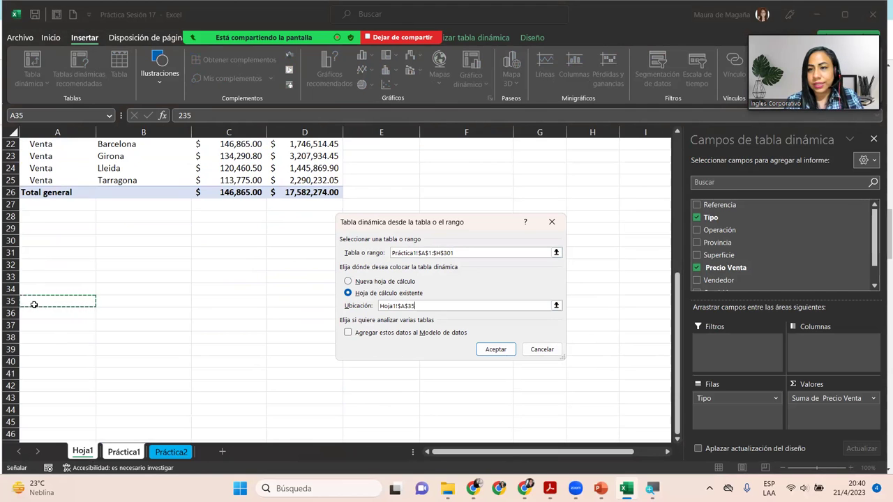
{"action": "left_click", "coordinate": [480, 355]}
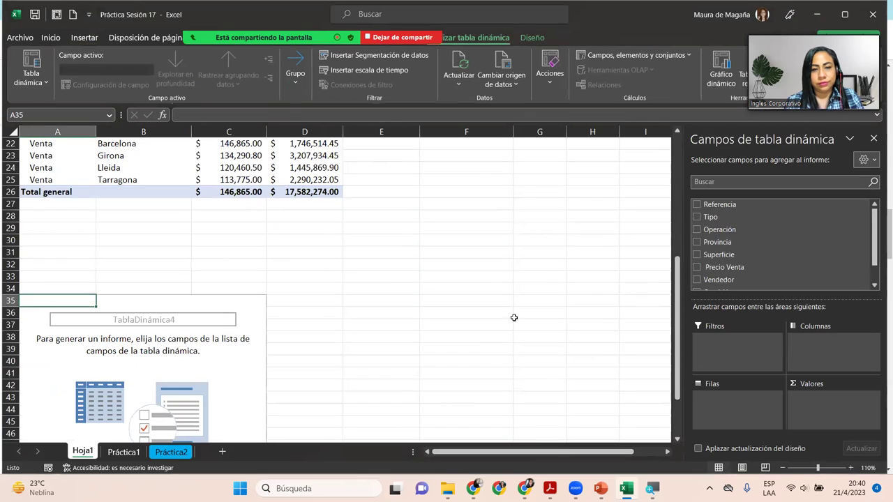
Put Vendedor in Filas and in Valores as Cuenta de Vendedor, totalling 300
{"action": "left_click", "coordinate": [677, 439]}
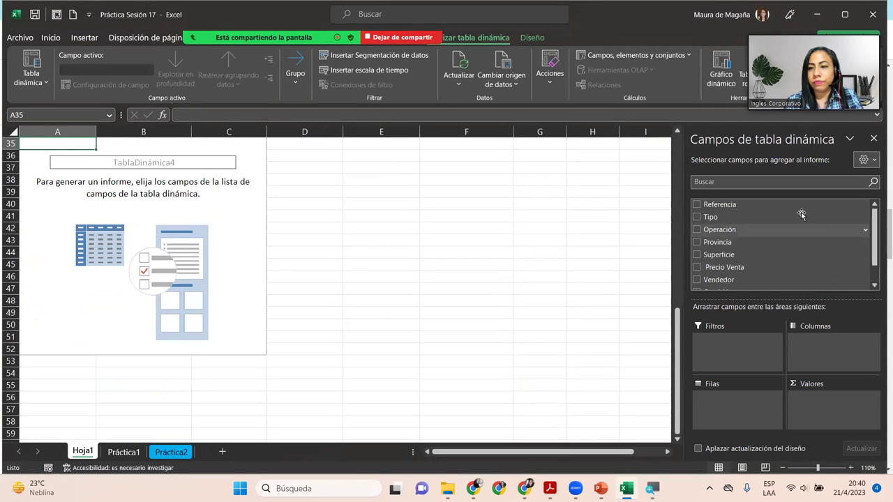
{"action": "scroll", "coordinate": [876, 253], "scroll_direction": "down", "scroll_amount": 2}
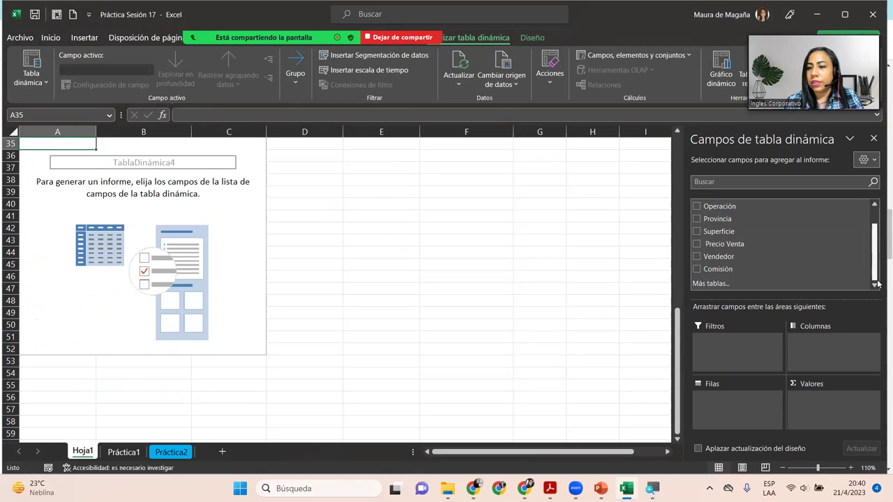
{"action": "left_click_drag", "start_coordinate": [733, 262], "coordinate": [731, 403]}
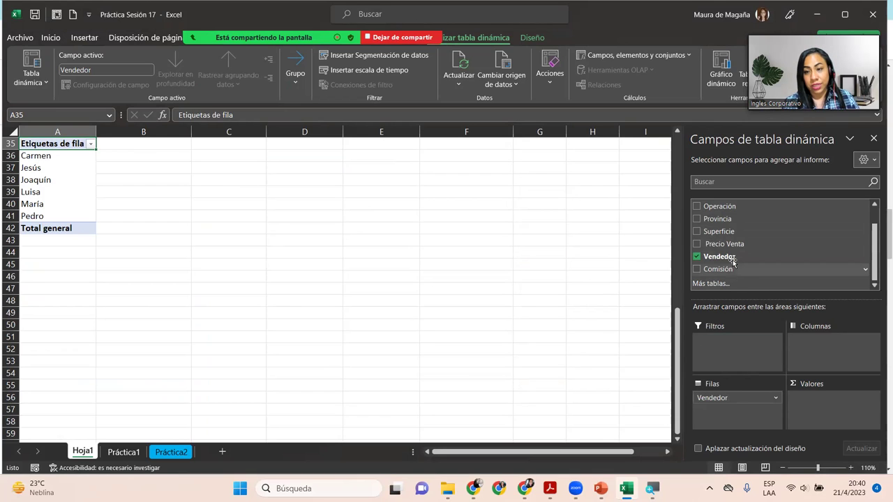
{"action": "left_click_drag", "start_coordinate": [731, 257], "coordinate": [823, 399]}
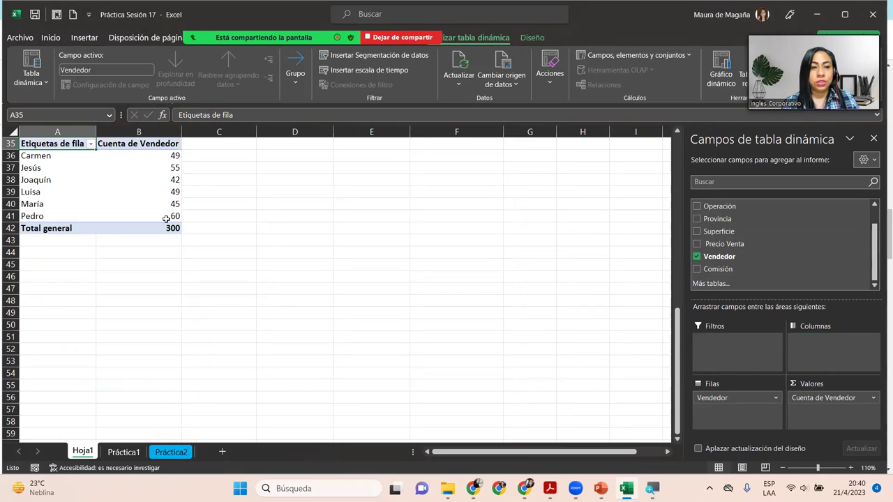
{"action": "left_click", "coordinate": [142, 204]}
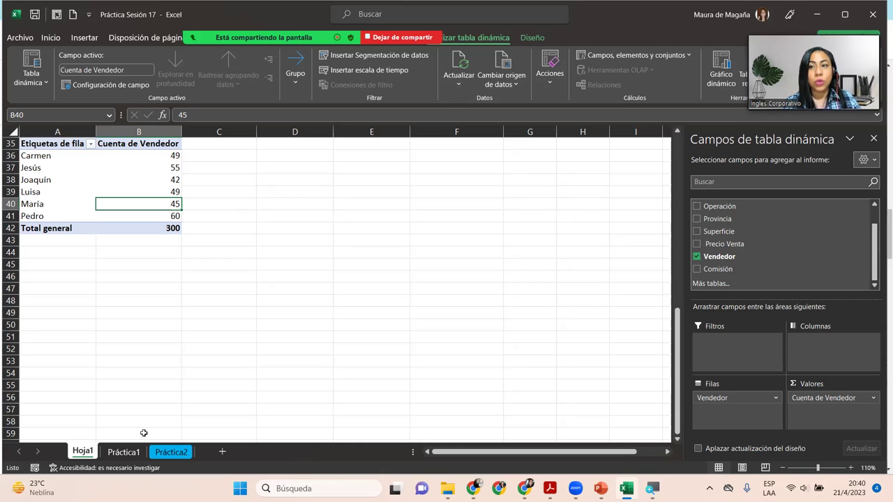
{"action": "left_click", "coordinate": [124, 452]}
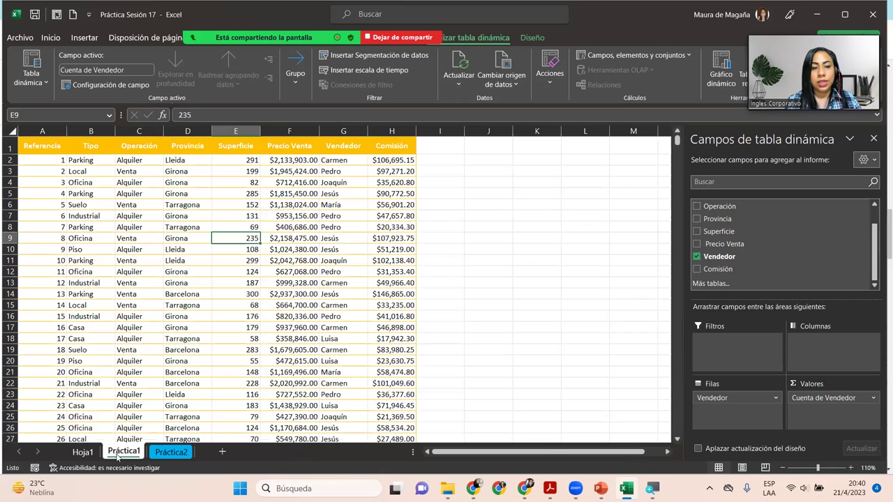
{"action": "left_click", "coordinate": [153, 165]}
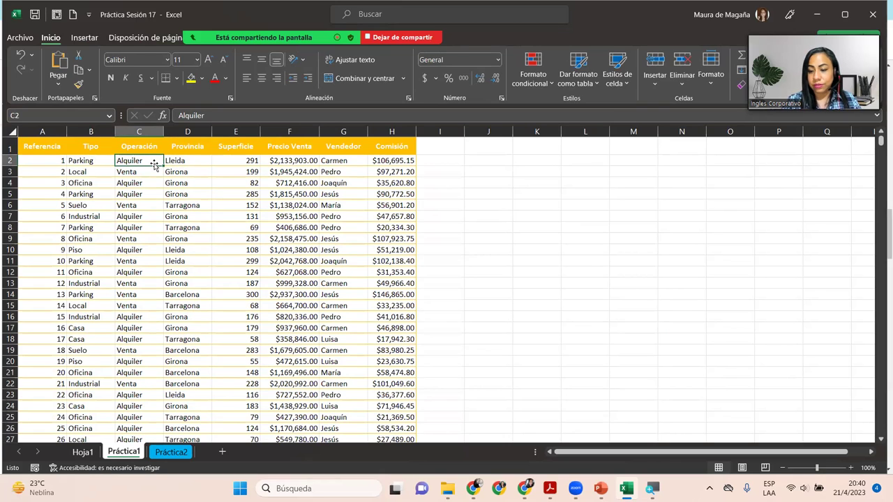
{"action": "left_click_drag", "start_coordinate": [153, 164], "coordinate": [154, 171]}
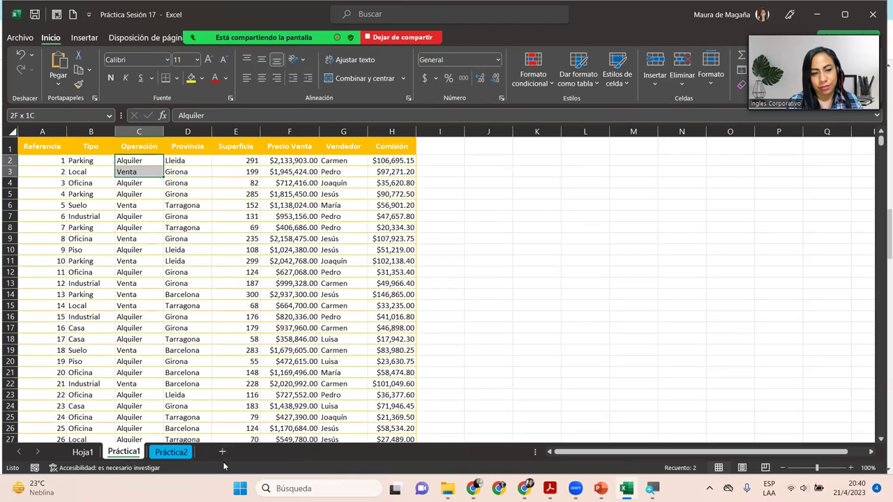
{"action": "left_click", "coordinate": [82, 452]}
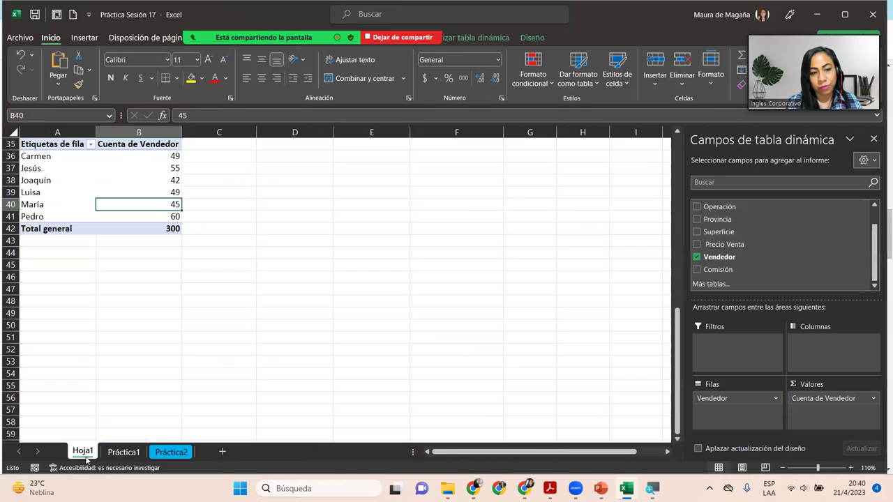
{"action": "left_click", "coordinate": [144, 228]}
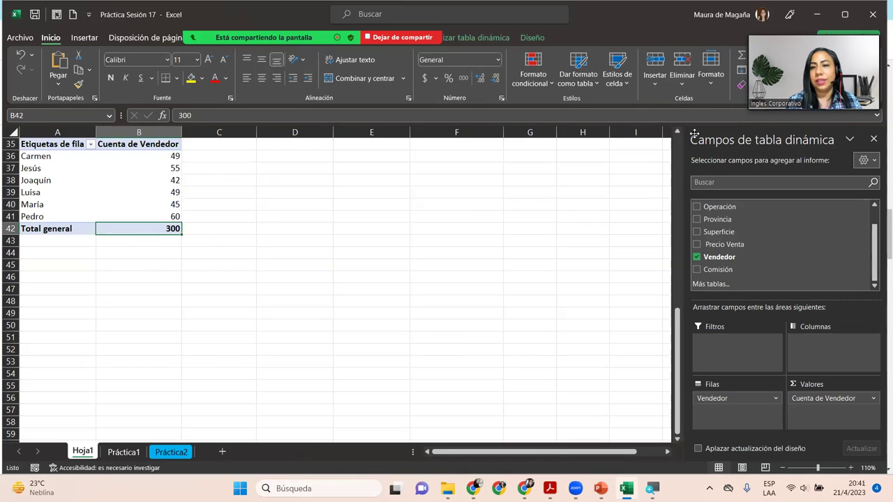
Scroll up Hoja1 to view the Vendedor count pivot totalling 300
{"action": "scroll", "coordinate": [679, 134], "scroll_direction": "up", "scroll_amount": 3}
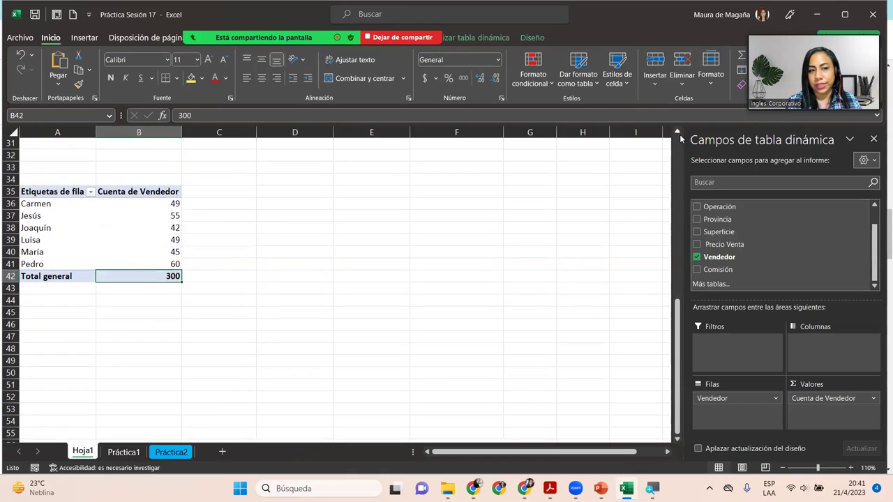
{"action": "scroll", "coordinate": [679, 134], "scroll_direction": "up", "scroll_amount": 1}
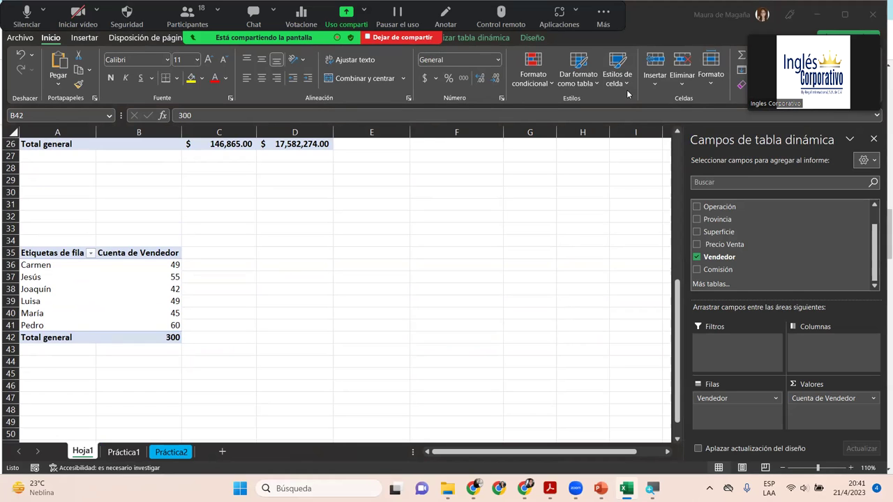
{"action": "key", "text": "alt+v"}
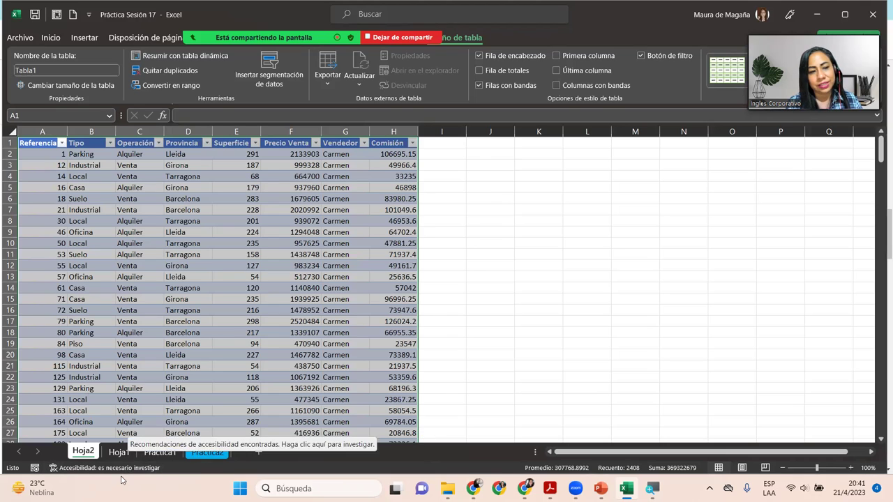
Review the Hoja2 drill-down records, then delete the Hoja2 sheet
{"action": "left_click", "coordinate": [119, 452]}
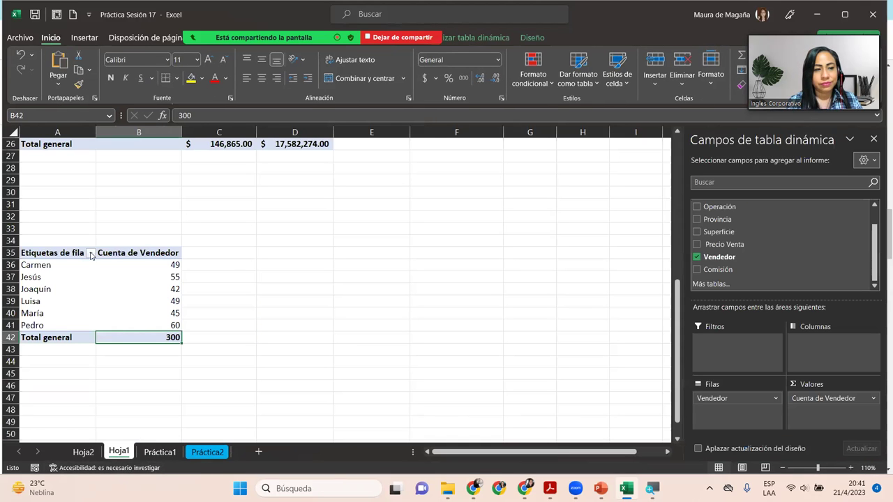
{"action": "left_click", "coordinate": [83, 452]}
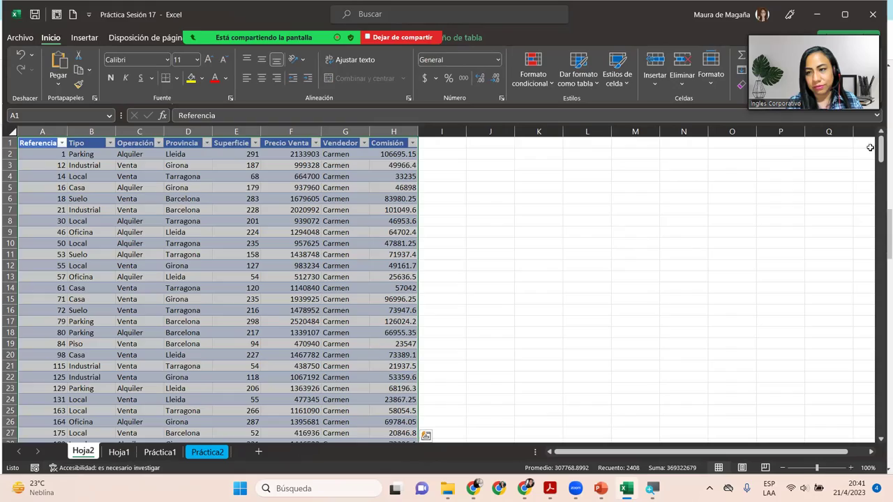
{"action": "left_click_drag", "start_coordinate": [880, 145], "coordinate": [880, 429]}
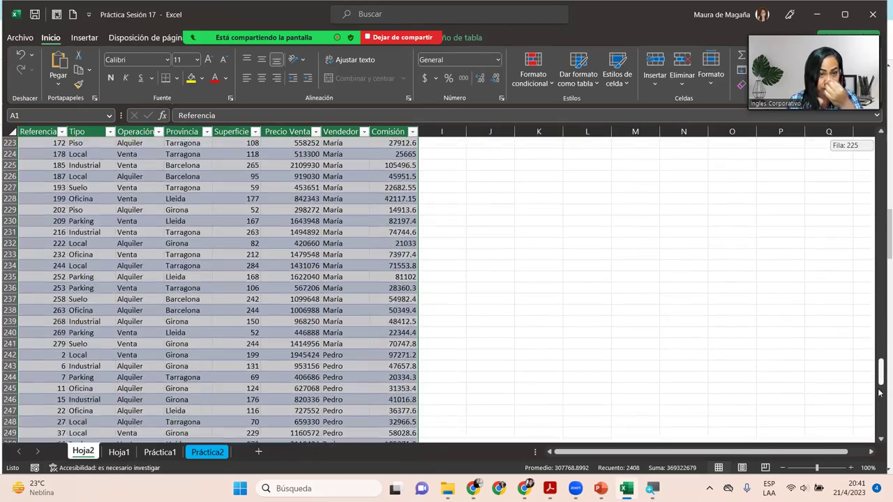
{"action": "left_click_drag", "start_coordinate": [880, 429], "coordinate": [879, 143]}
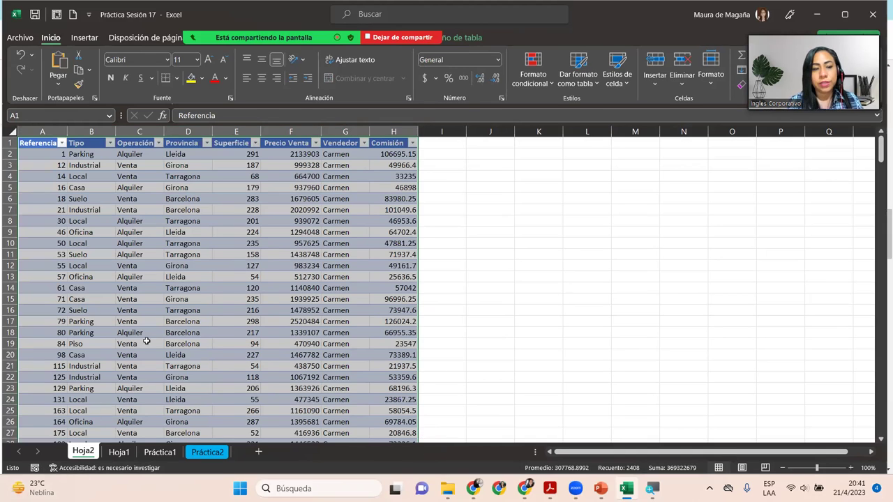
{"action": "right_click", "coordinate": [83, 452]}
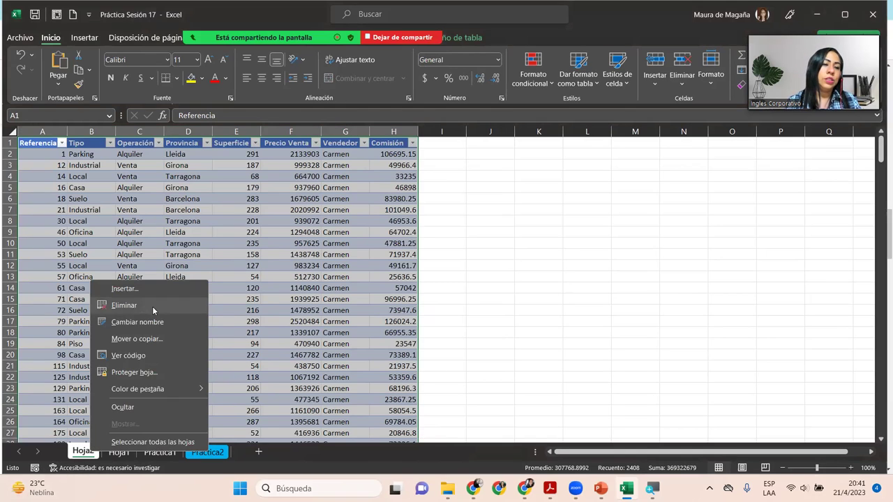
{"action": "left_click", "coordinate": [154, 307]}
{"action": "left_click", "coordinate": [424, 274]}
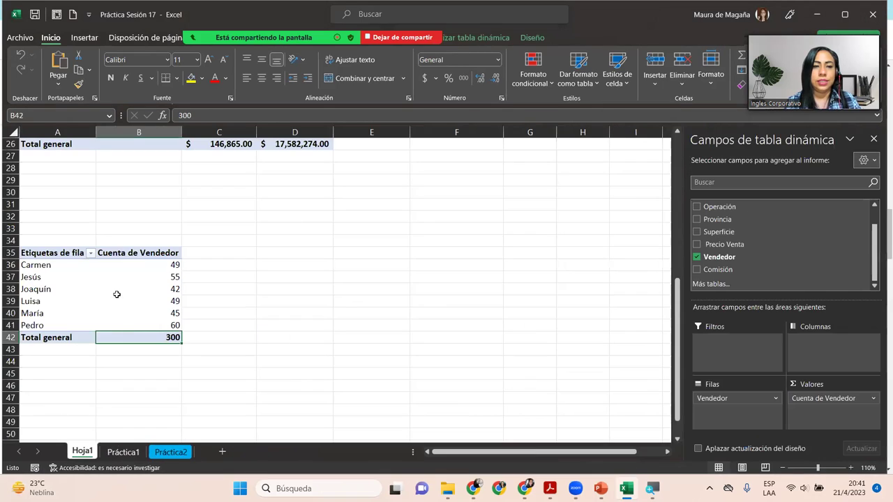
Add Operación to Filtros and set it to Venta, cutting the count total to 143
{"action": "left_click", "coordinate": [51, 280]}
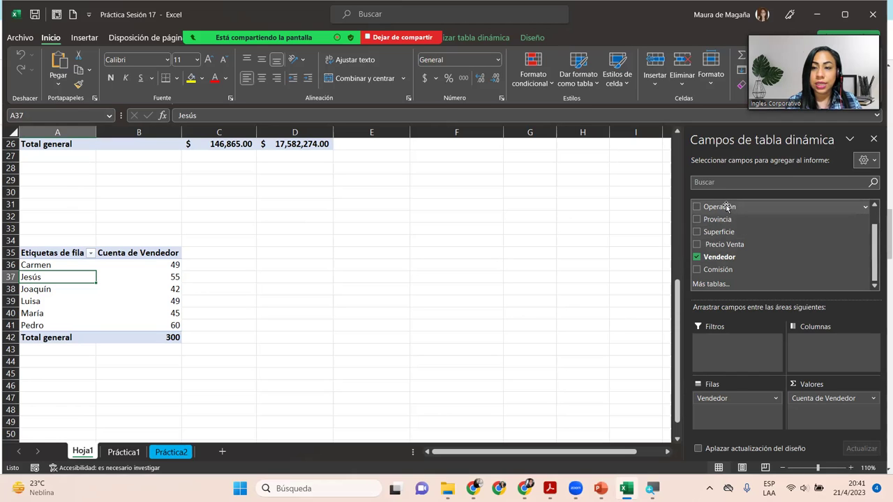
{"action": "left_click_drag", "start_coordinate": [725, 208], "coordinate": [734, 353]}
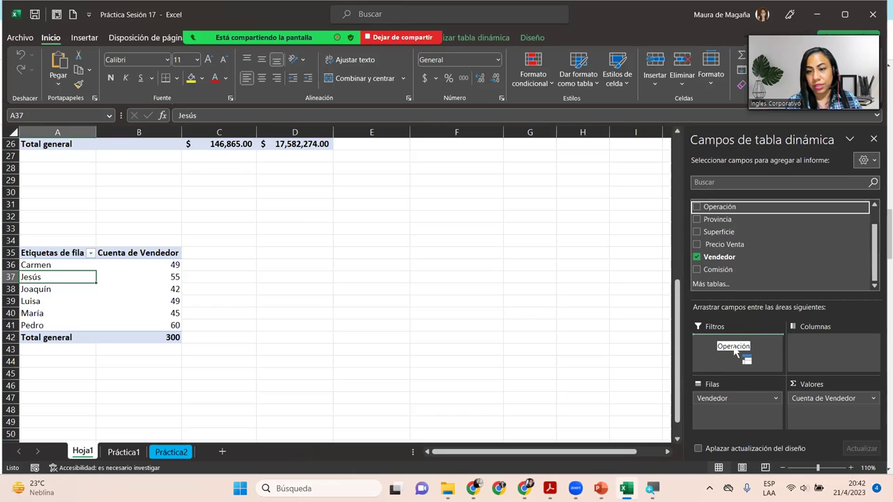
{"action": "left_click_drag", "start_coordinate": [734, 352], "coordinate": [734, 347]}
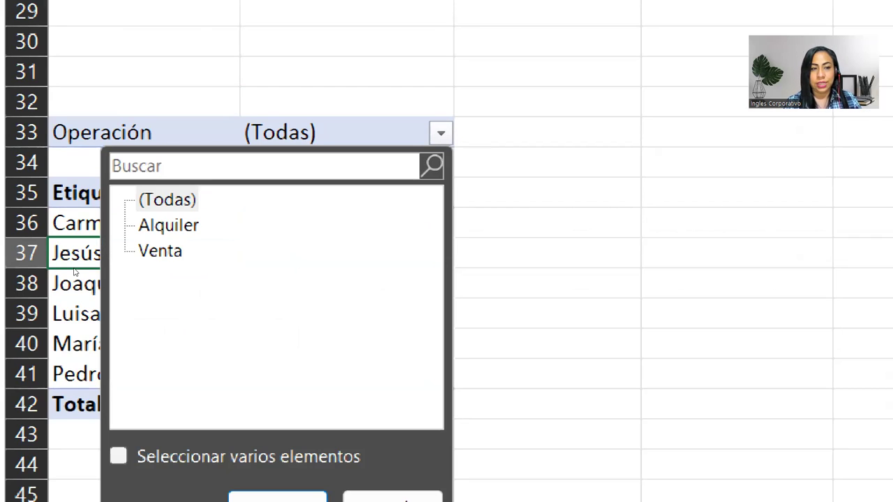
{"action": "key", "text": "Down"}
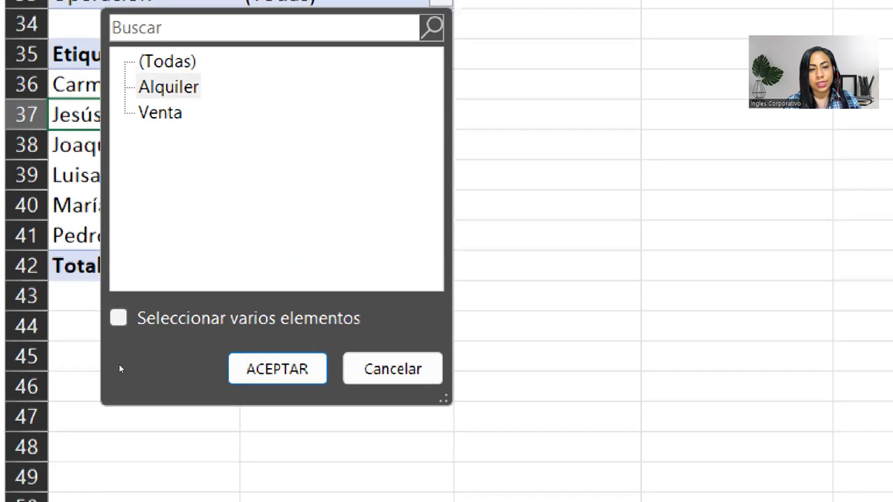
{"action": "key", "text": "Return"}
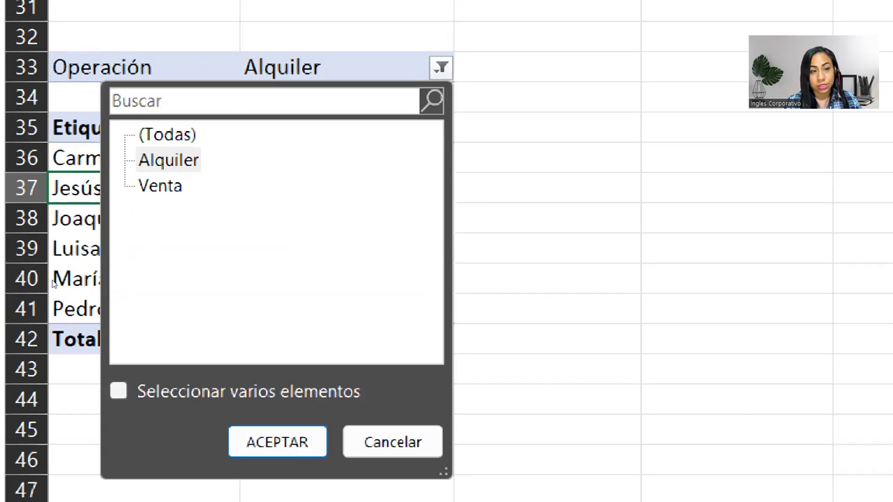
{"action": "key", "text": "Down"}
{"action": "key", "text": "Return"}
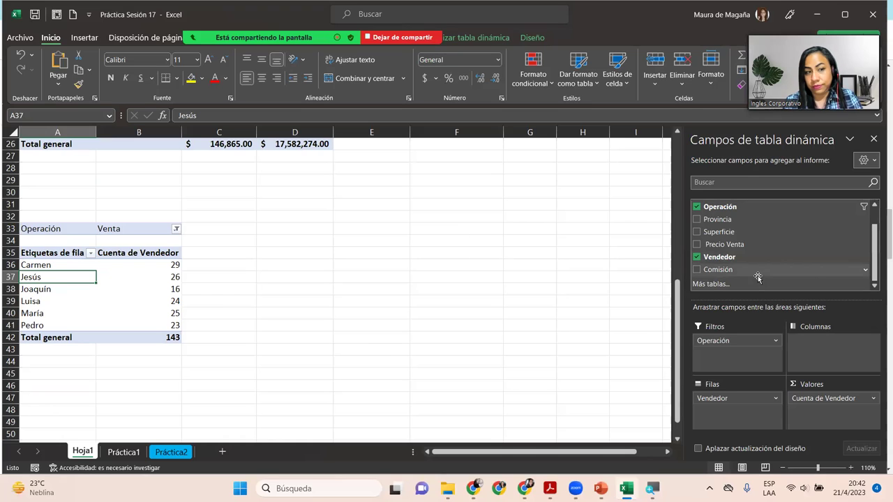
Add Tipo as a second report filter and reset Operación to (Todas)
{"action": "scroll", "coordinate": [878, 226], "scroll_direction": "up", "scroll_amount": 1}
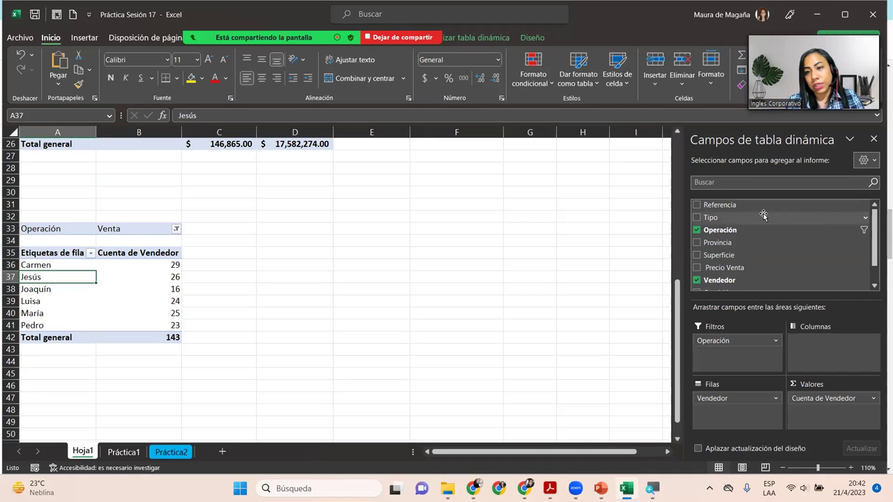
{"action": "left_click_drag", "start_coordinate": [759, 219], "coordinate": [724, 354]}
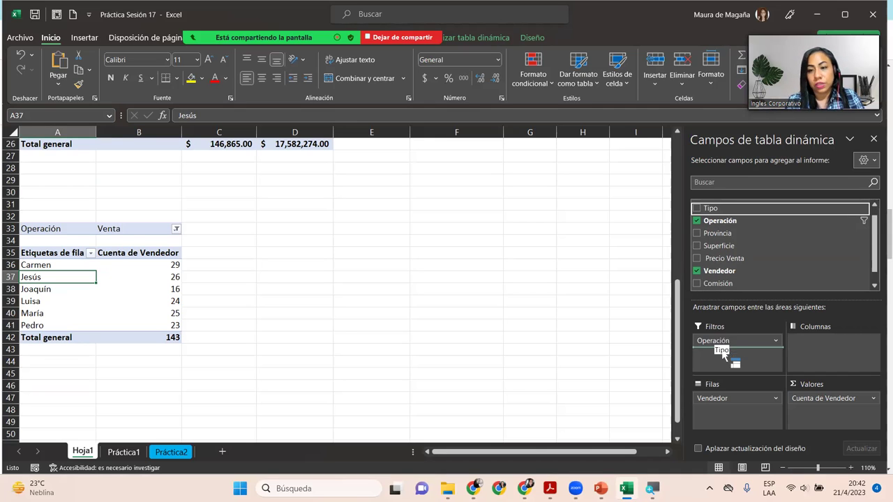
{"action": "left_click_drag", "start_coordinate": [724, 355], "coordinate": [722, 351]}
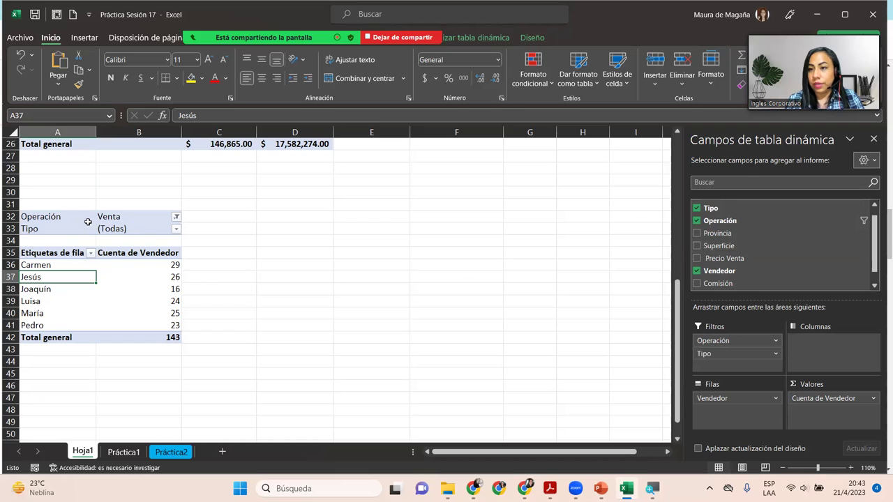
{"action": "left_click", "coordinate": [177, 217]}
{"action": "left_click", "coordinate": [69, 244]}
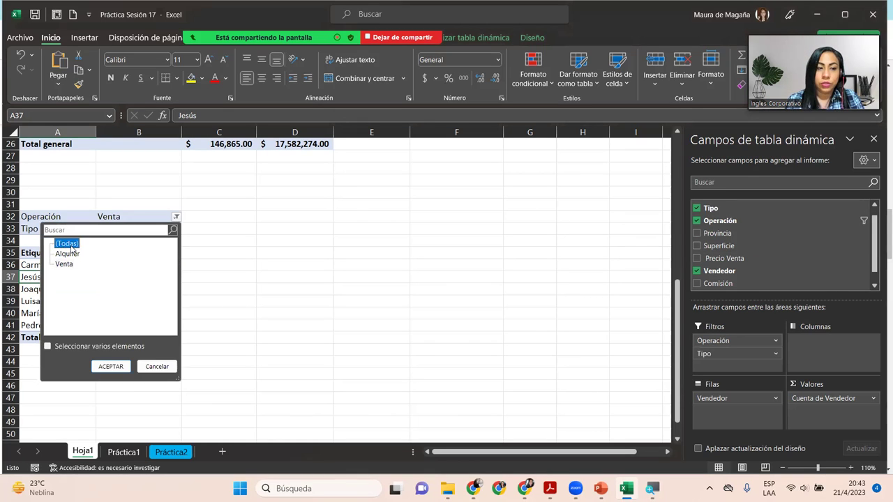
{"action": "left_click", "coordinate": [115, 367]}
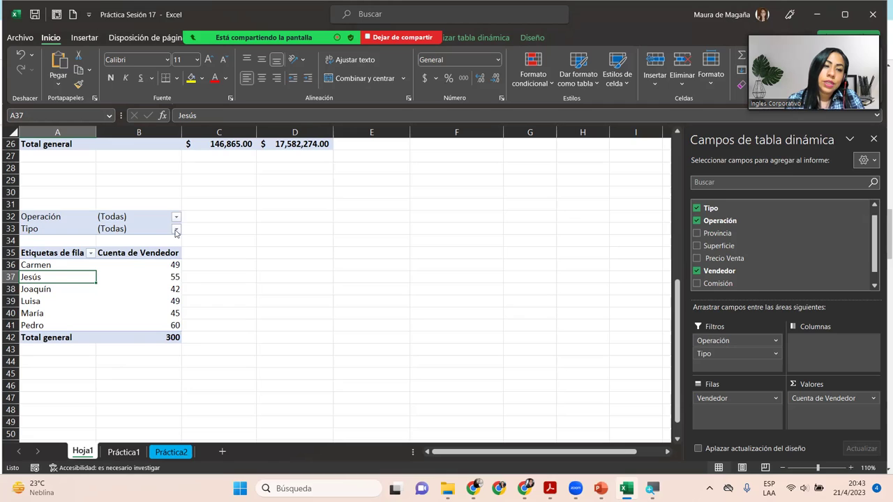
Filter Tipo to Industrial, leaving a total of 48 with Jesús at 13
{"action": "left_click", "coordinate": [176, 230]}
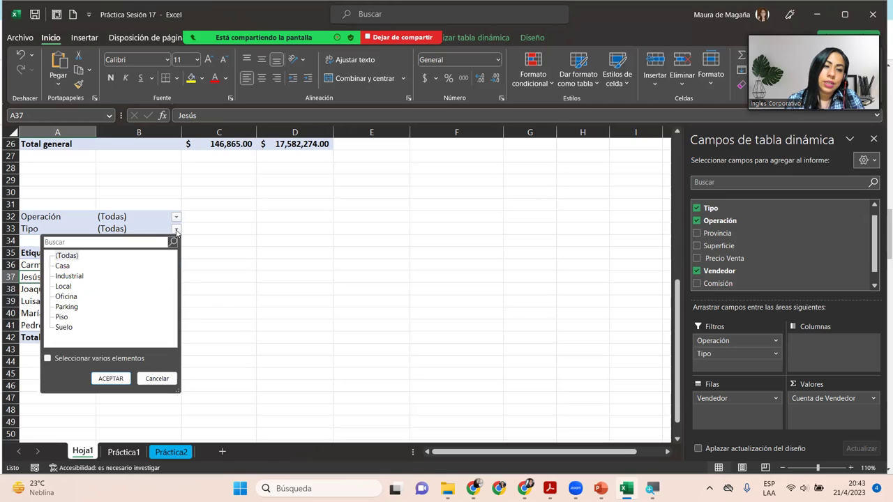
{"action": "left_click", "coordinate": [80, 278]}
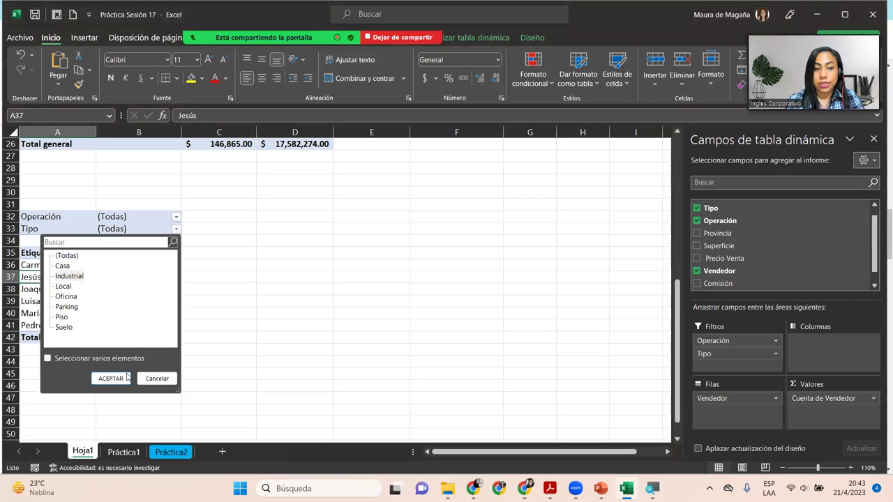
{"action": "left_click", "coordinate": [111, 378]}
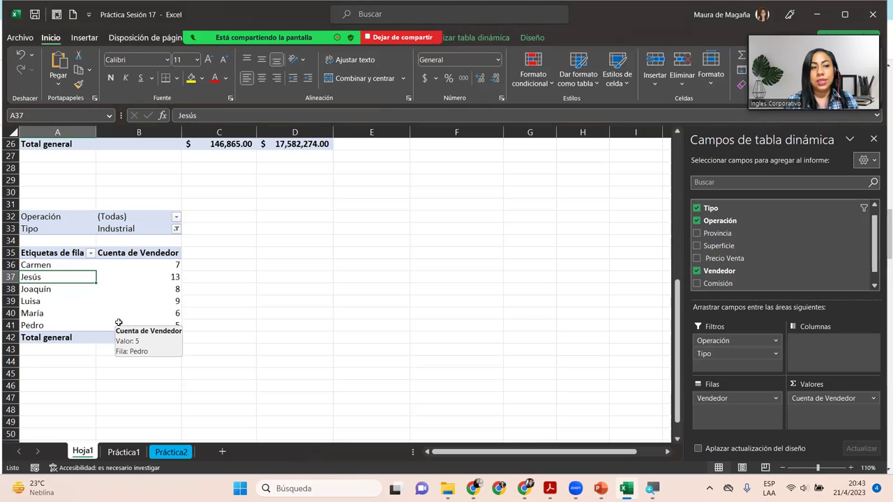
Set the Operación filter to Alquiler, giving a total of 24 with Jesús at 9
{"action": "left_click", "coordinate": [177, 219]}
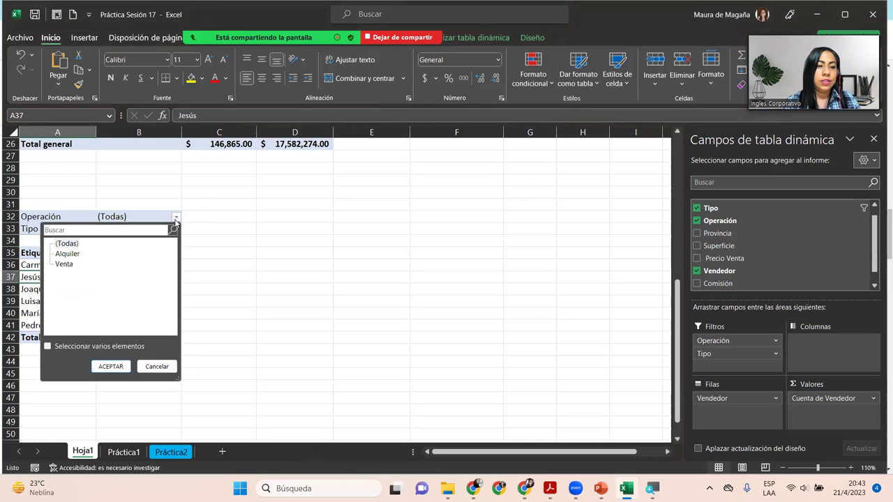
{"action": "left_click", "coordinate": [81, 254]}
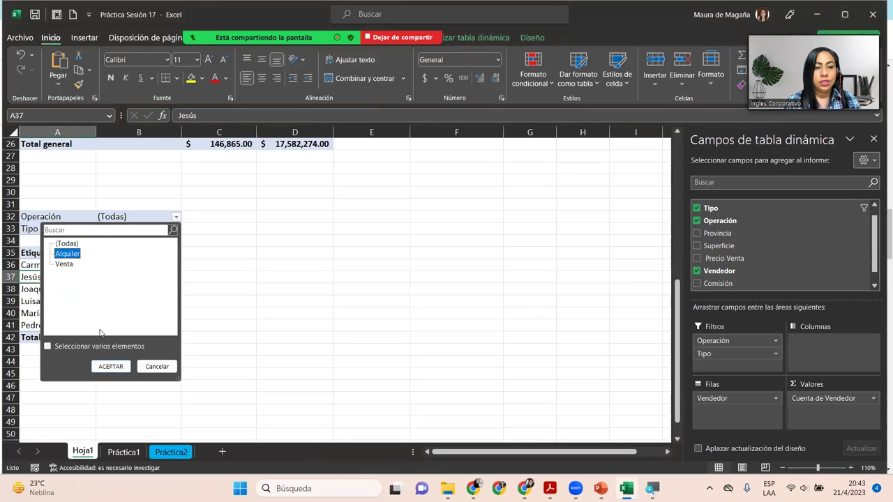
{"action": "left_click", "coordinate": [109, 366]}
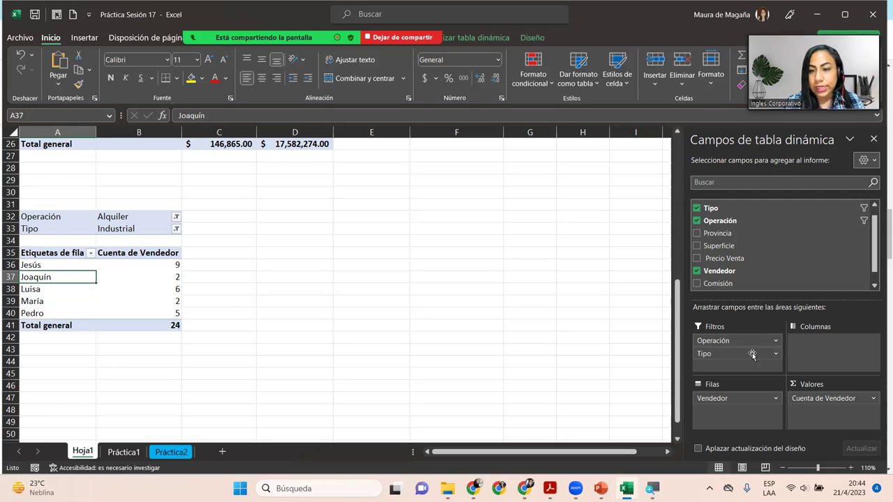
{"action": "mouse_move", "coordinate": [677, 373]}
{"action": "left_mouse_down"}
{"action": "mouse_move", "coordinate": [698, 300]}
{"action": "mouse_move", "coordinate": [711, 188]}
{"action": "mouse_move", "coordinate": [693, 305]}
{"action": "mouse_move", "coordinate": [399, 395]}
{"action": "left_mouse_up"}
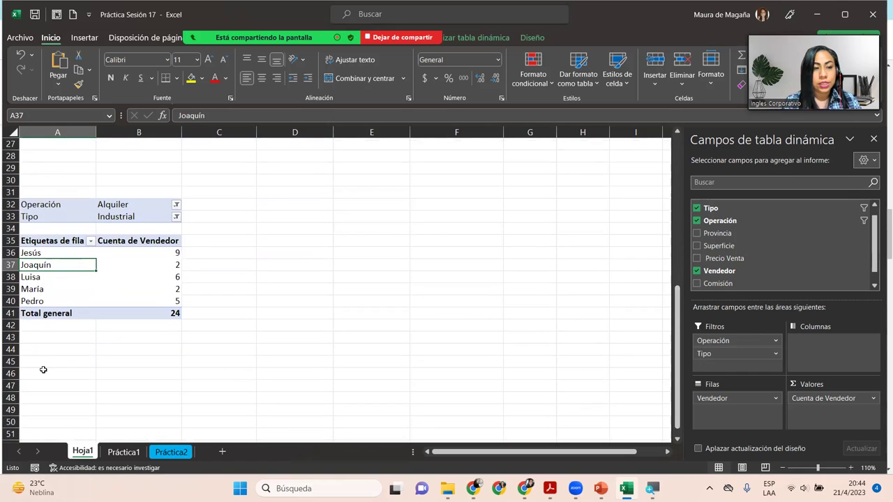
{"action": "left_click", "coordinate": [44, 363]}
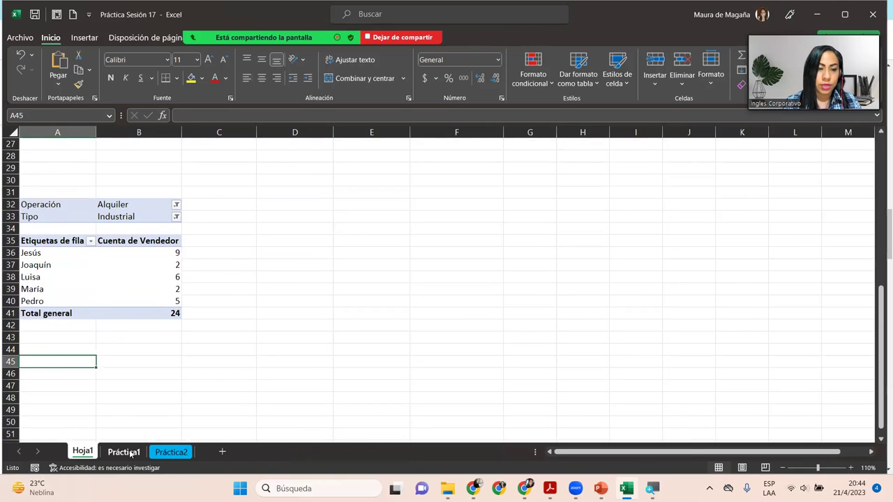
Switch to the Práctica1 sheet and select cell A2 at the start of the data
{"action": "left_click", "coordinate": [130, 454]}
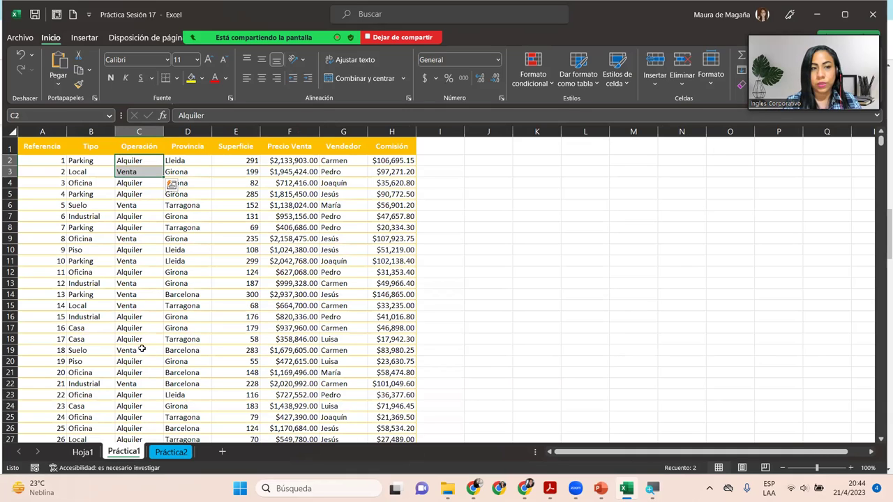
{"action": "left_click", "coordinate": [100, 162]}
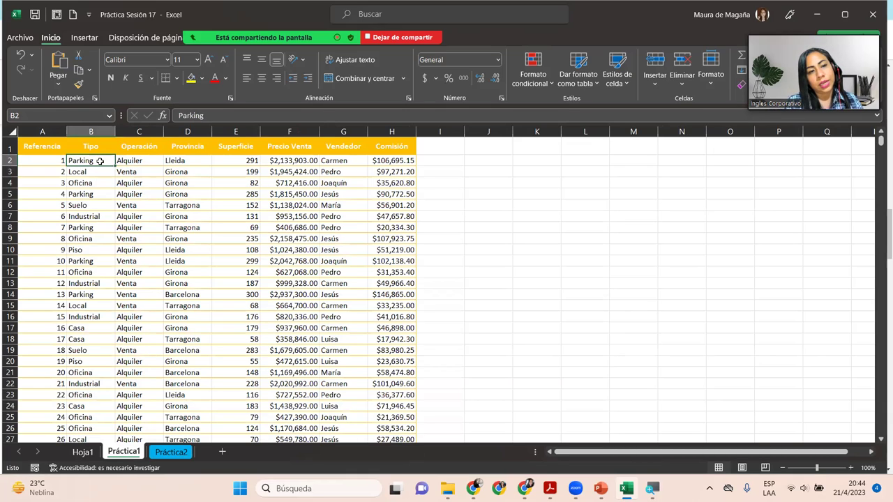
{"action": "left_click", "coordinate": [54, 160]}
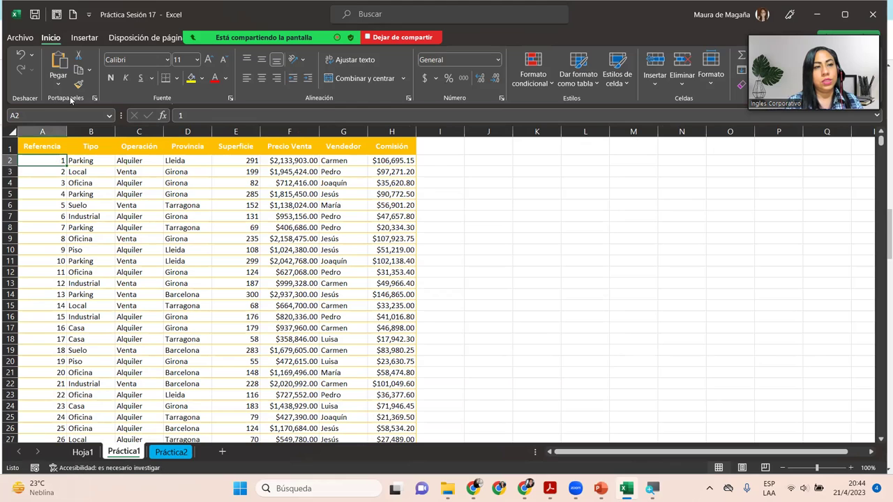
{"action": "left_click", "coordinate": [85, 38]}
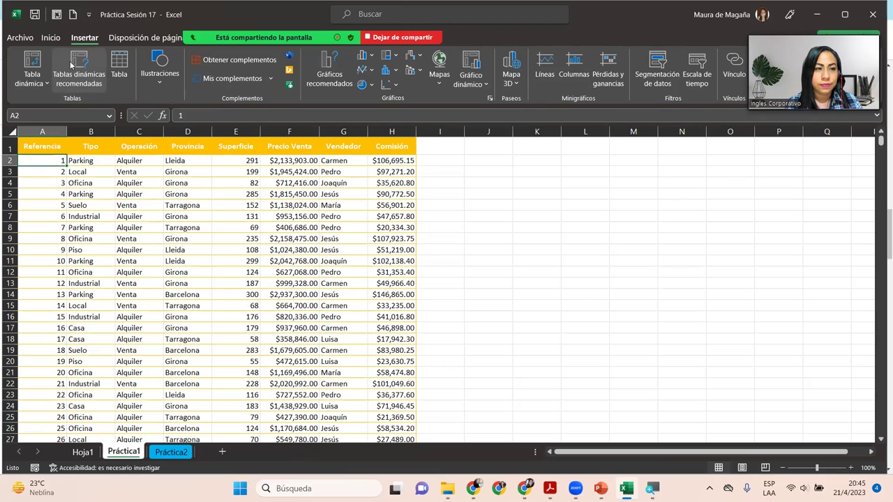
Preview the recommended pivot summing Comisión, Precio Venta and Superficie by Vendedor
{"action": "left_click", "coordinate": [70, 64]}
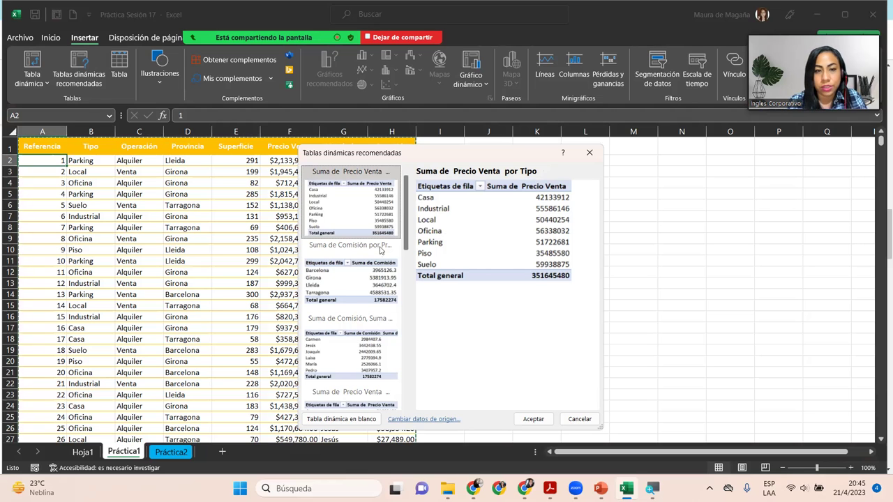
{"action": "left_click", "coordinate": [377, 270]}
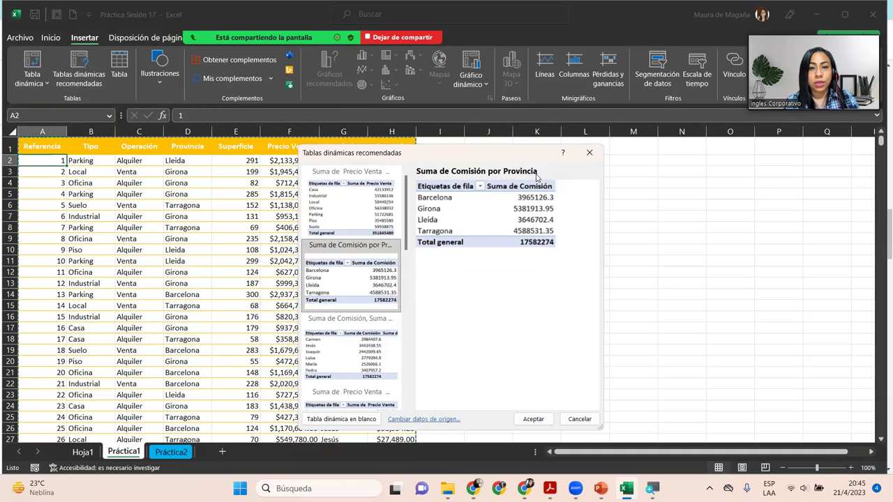
{"action": "left_click", "coordinate": [341, 338]}
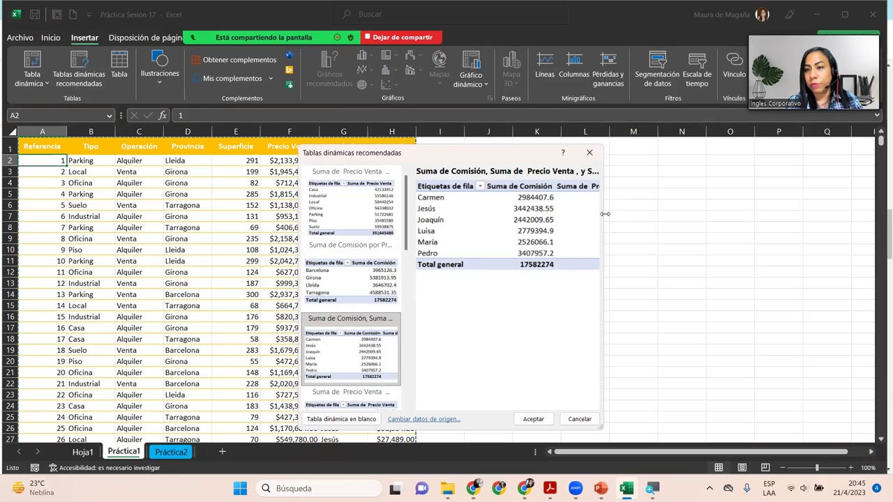
{"action": "left_click_drag", "start_coordinate": [604, 214], "coordinate": [761, 223]}
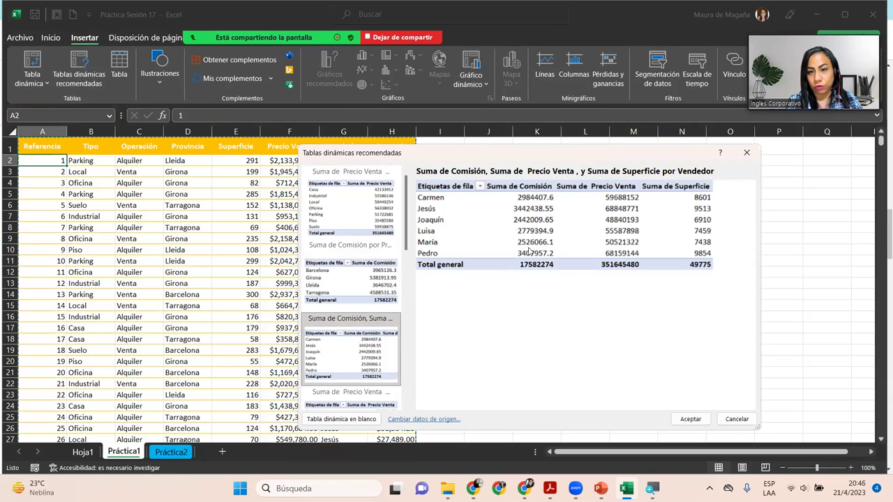
{"action": "left_click_drag", "start_coordinate": [407, 240], "coordinate": [401, 390]}
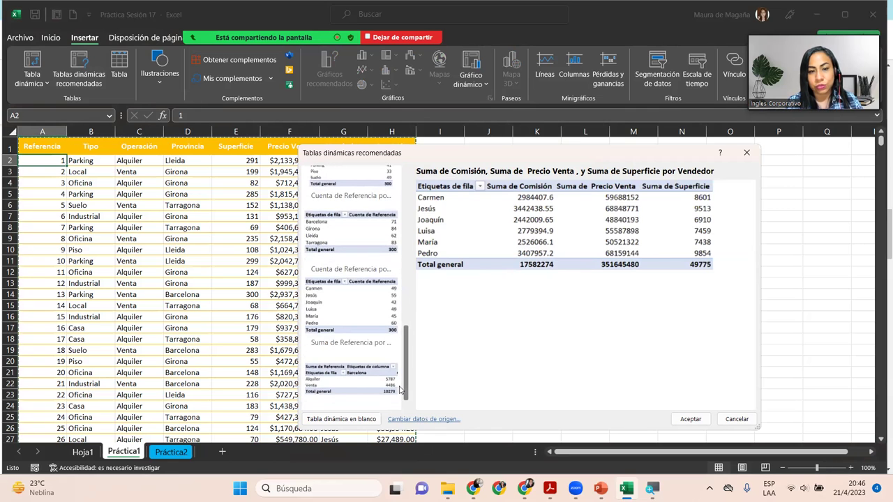
{"action": "scroll", "coordinate": [411, 280], "scroll_direction": "up", "scroll_amount": 5}
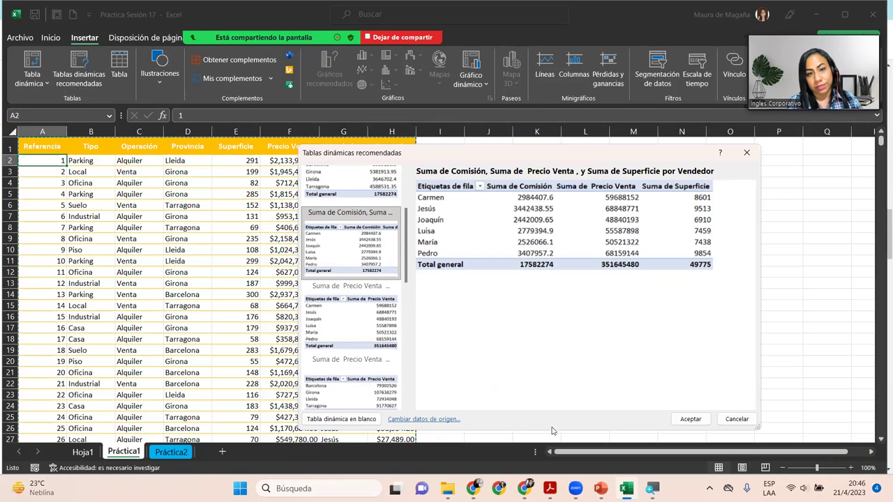
Insert the recommended pivot of Comisión, Precio Venta and Superficie by Vendedor on new sheet Hoja3
{"action": "left_click", "coordinate": [691, 419]}
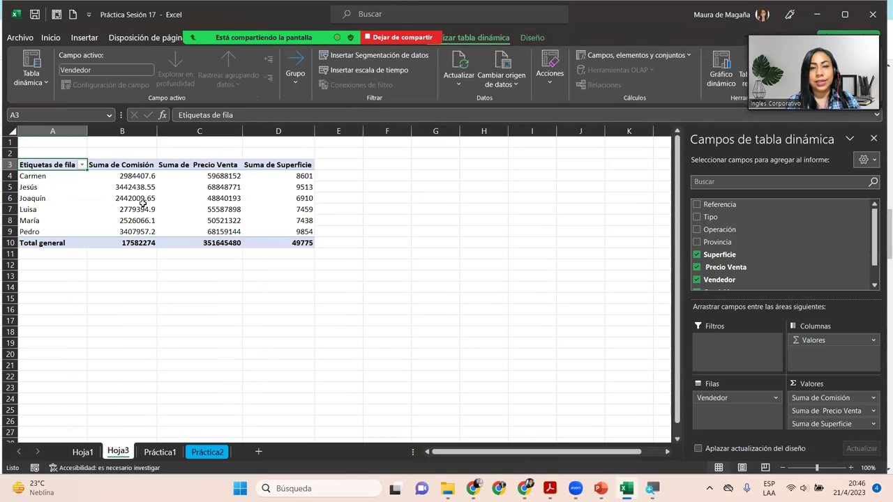
{"action": "mouse_move", "coordinate": [142, 202]}
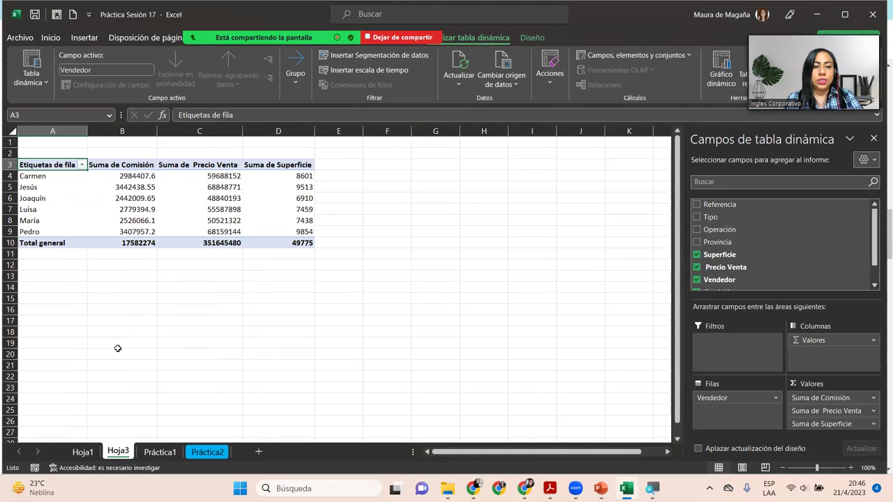
{"action": "double_click", "coordinate": [120, 454]}
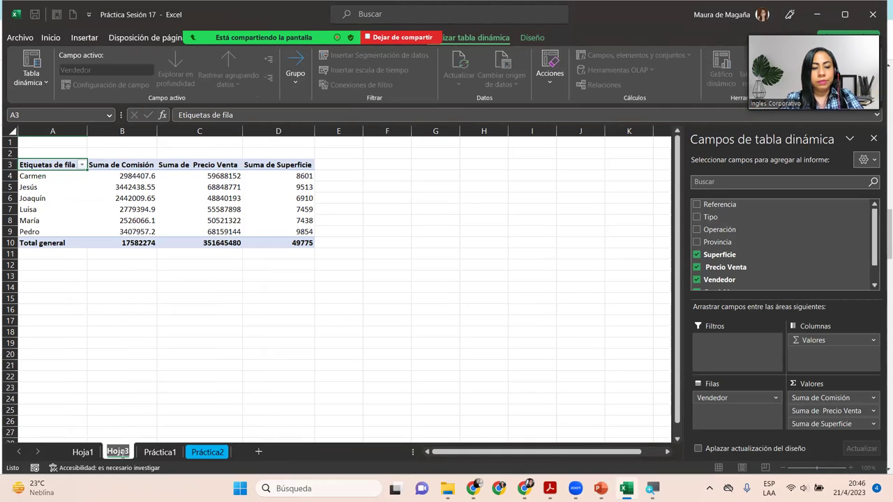
Rename the Hoja3 tab to 'TD Recomendada'
{"action": "type", "text": "TD"}
{"action": "key", "text": "Return"}
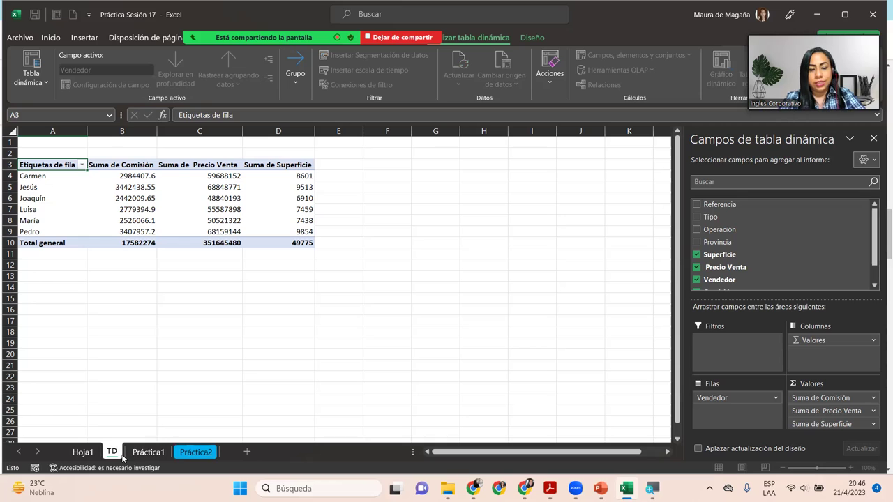
{"action": "type", "text": " Reco"}
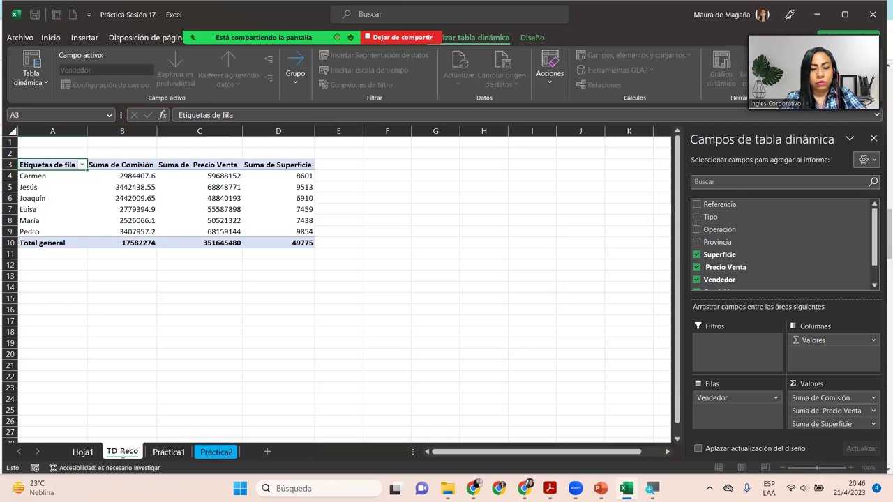
{"action": "type", "text": "mendada"}
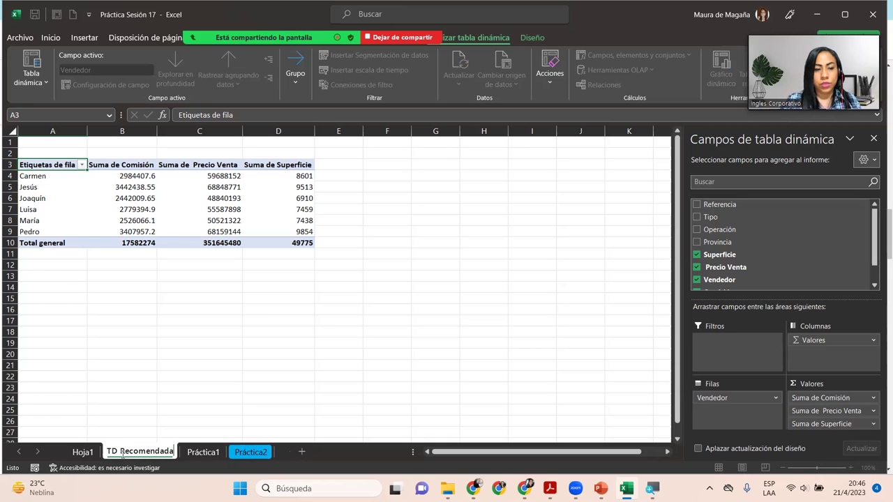
{"action": "key", "text": "Return"}
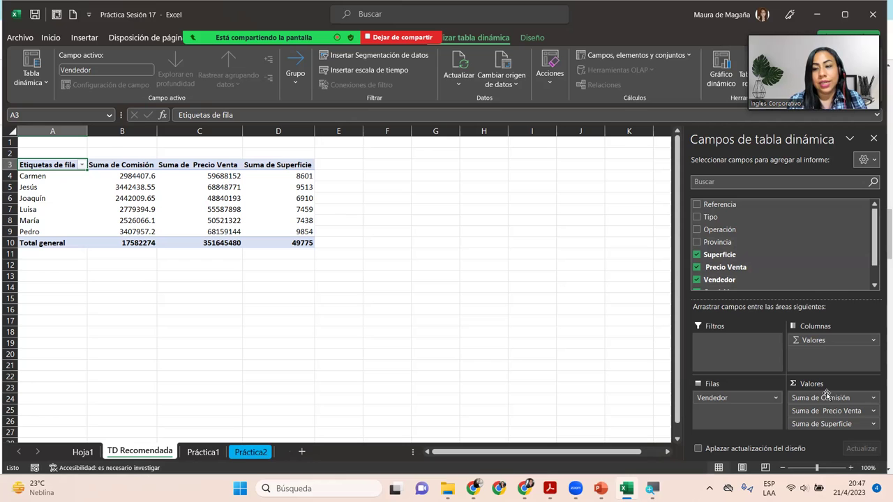
Format Suma de Comisión as Contabilidad with the $ Español (El Salvador) symbol and two decimals
{"action": "left_click", "coordinate": [872, 399]}
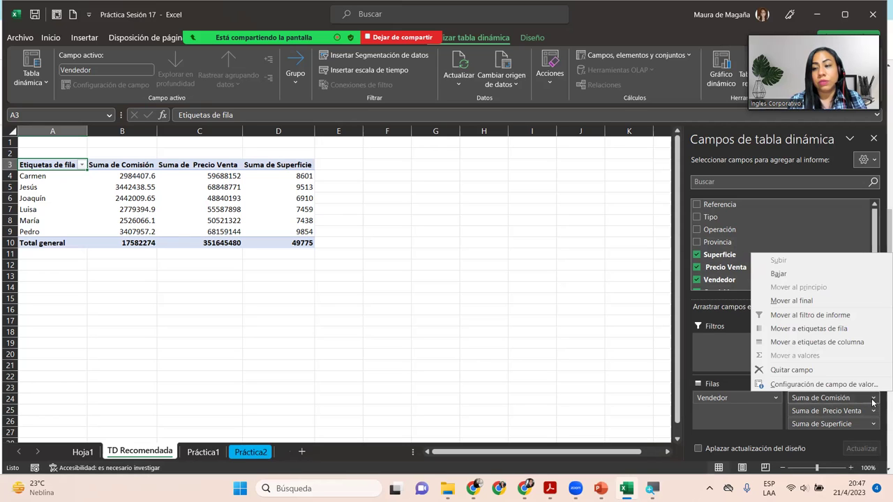
{"action": "left_click", "coordinate": [873, 385]}
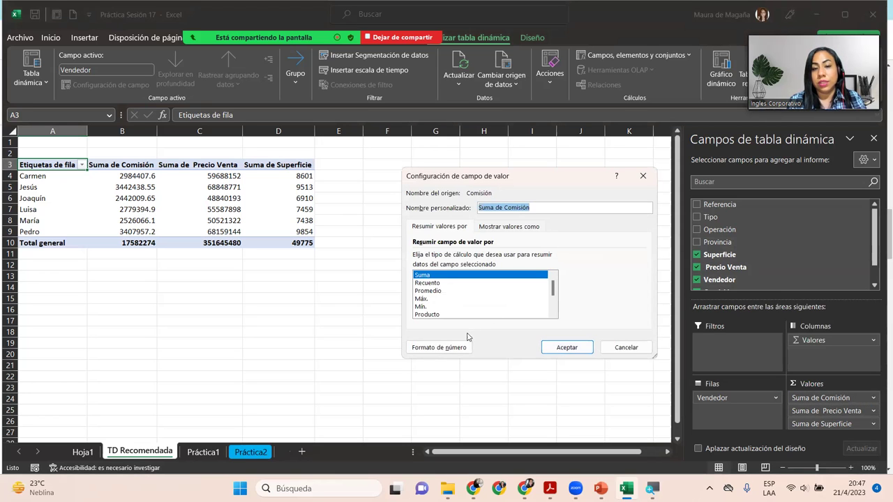
{"action": "left_click", "coordinate": [446, 347]}
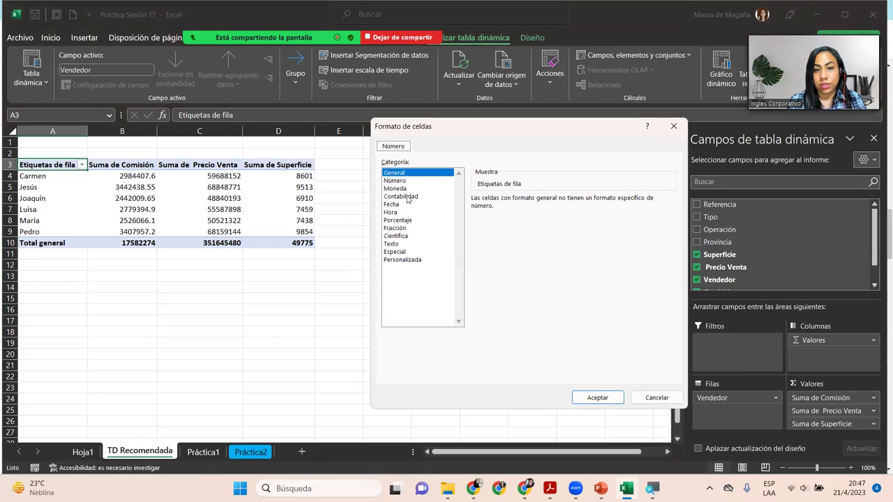
{"action": "left_click", "coordinate": [409, 197]}
{"action": "left_click", "coordinate": [627, 217]}
{"action": "left_click", "coordinate": [628, 216]}
{"action": "scroll", "coordinate": [668, 364], "scroll_direction": "down", "scroll_amount": 1}
{"action": "scroll", "coordinate": [669, 365], "scroll_direction": "down", "scroll_amount": 1}
{"action": "scroll", "coordinate": [670, 365], "scroll_direction": "down", "scroll_amount": 2}
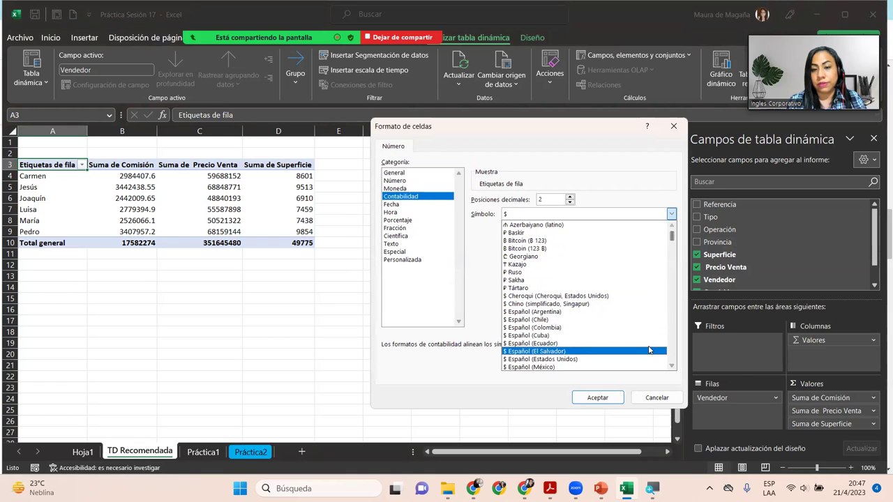
{"action": "left_click", "coordinate": [649, 351]}
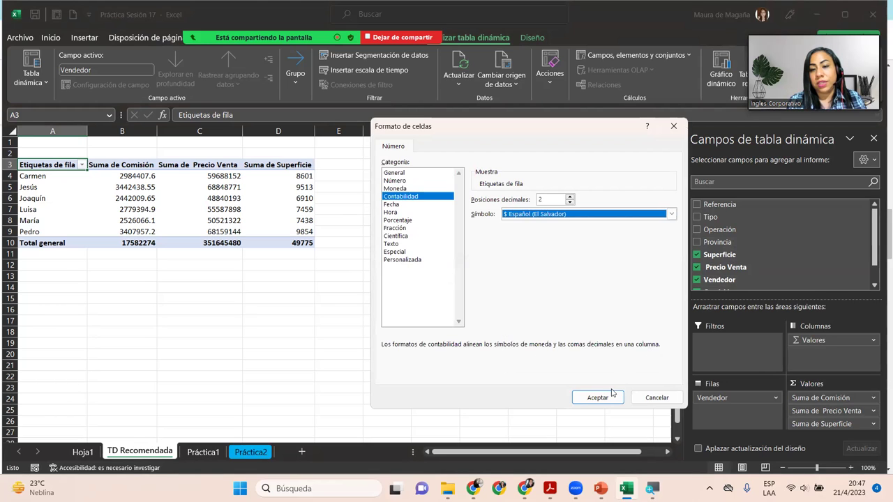
{"action": "left_click", "coordinate": [608, 396]}
{"action": "left_click", "coordinate": [562, 349]}
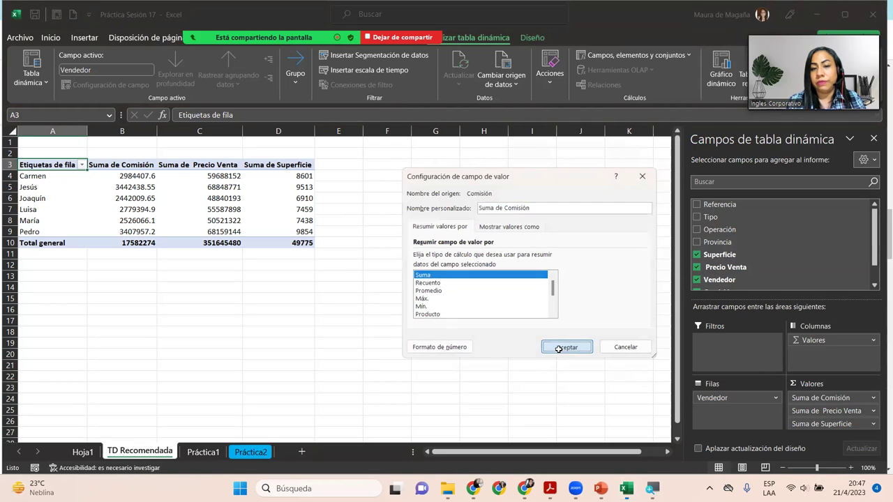
Format Suma de Precio Venta as Moneda with two decimals, totalling $351,645,480.00
{"action": "left_click", "coordinate": [873, 411]}
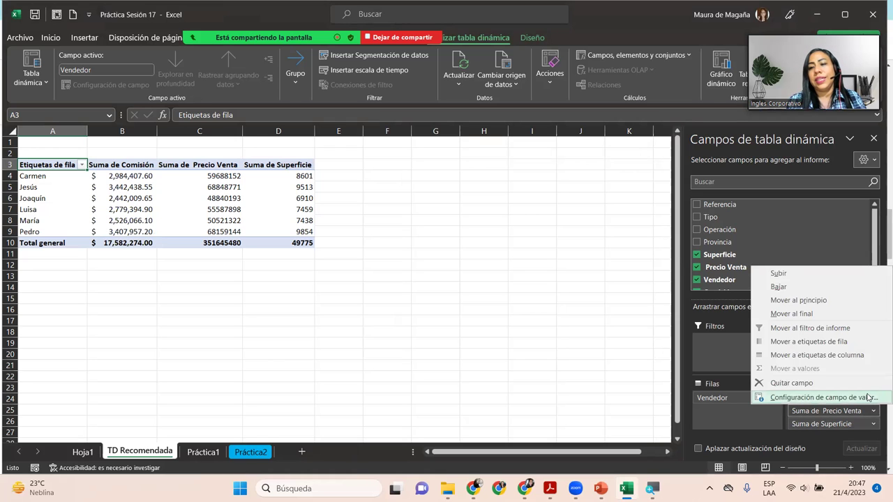
{"action": "left_click", "coordinate": [866, 397]}
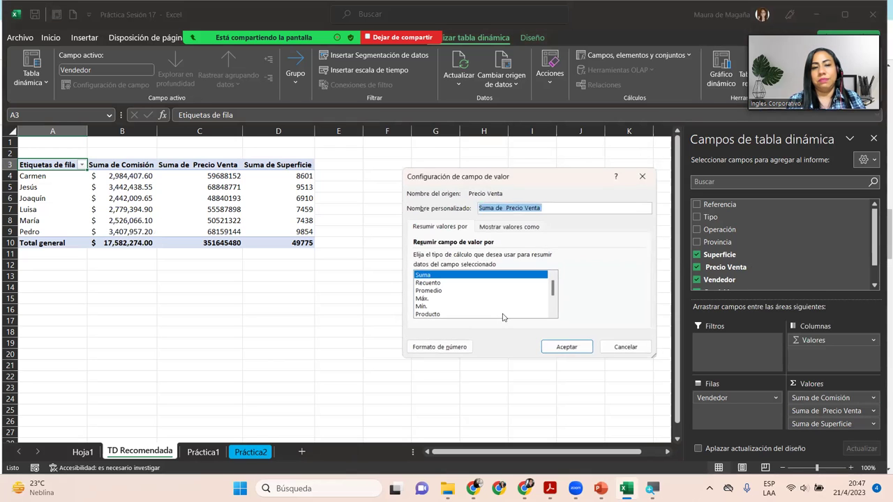
{"action": "left_click", "coordinate": [439, 348]}
{"action": "left_click", "coordinate": [407, 189]}
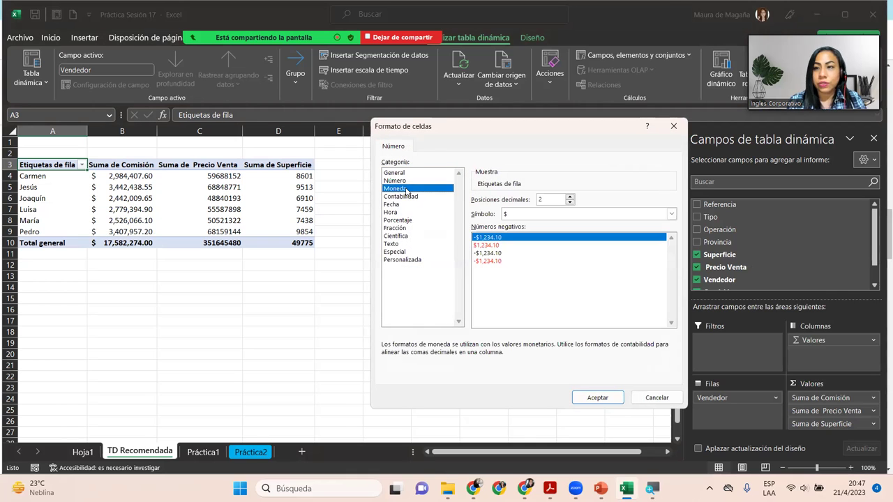
{"action": "left_click", "coordinate": [598, 398]}
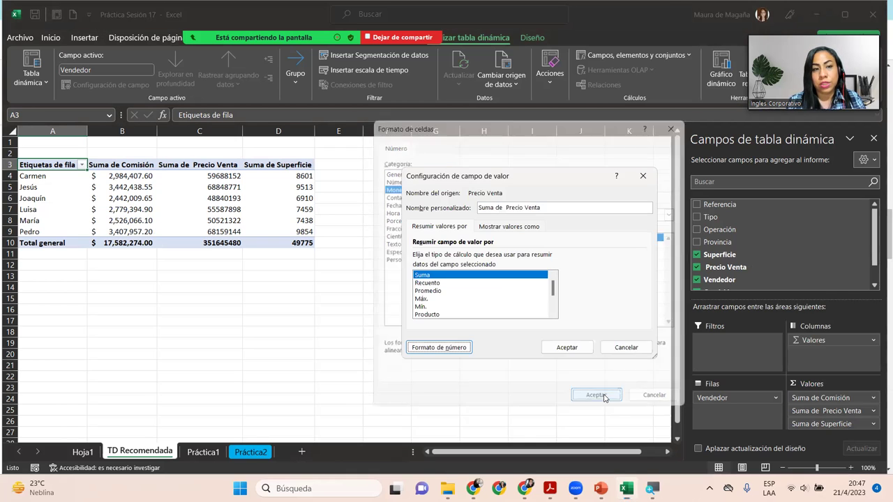
{"action": "left_click", "coordinate": [576, 347]}
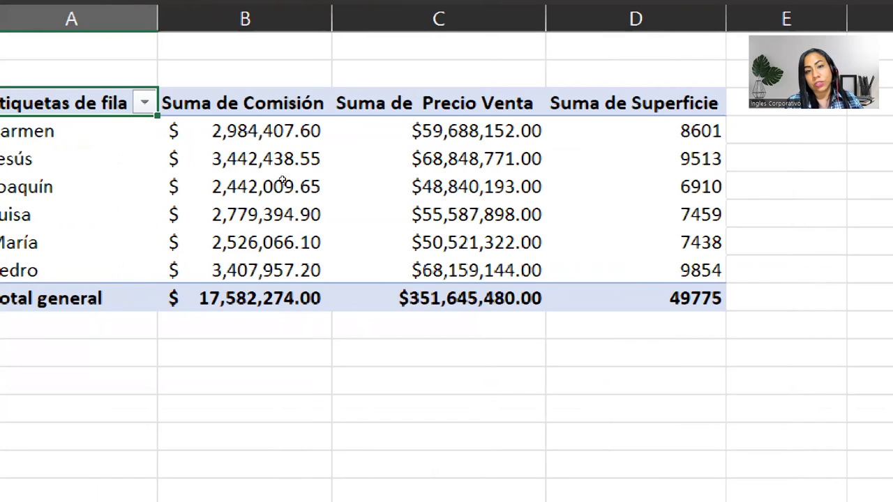
{"action": "mouse_move", "coordinate": [221, 178]}
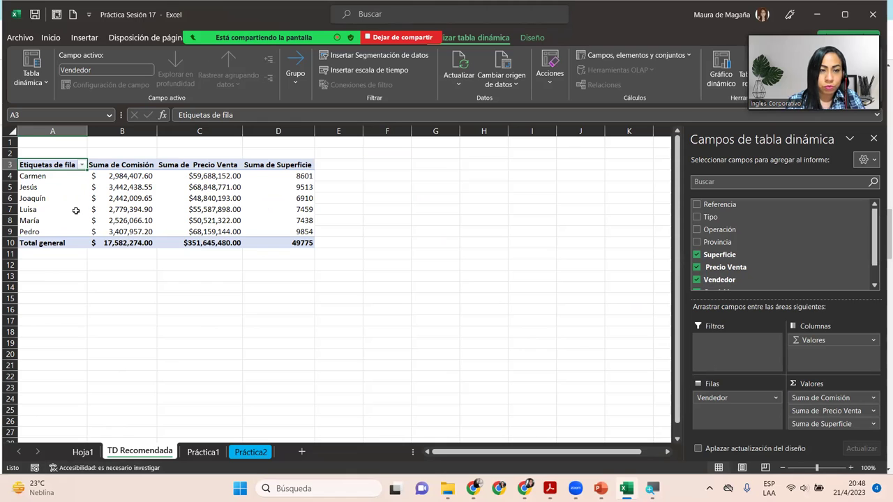
On Práctica1, zoom in and confirm the 5% commission formula in H2
{"action": "left_click", "coordinate": [203, 452]}
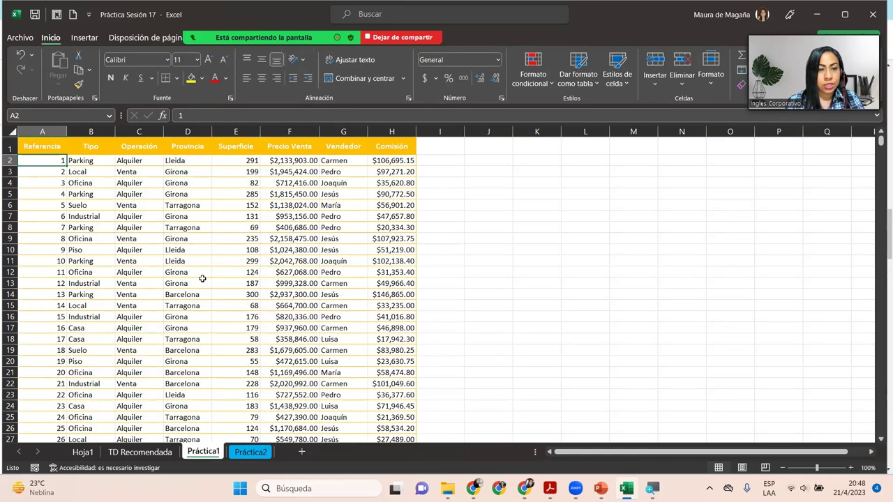
{"action": "left_click", "coordinate": [395, 163]}
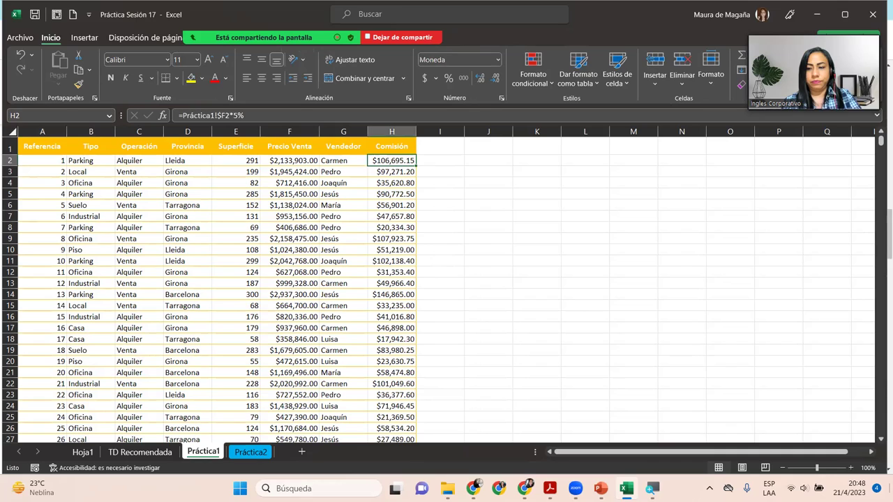
{"action": "left_click", "coordinate": [850, 469]}
{"action": "left_click", "coordinate": [849, 468]}
{"action": "left_click", "coordinate": [850, 468]}
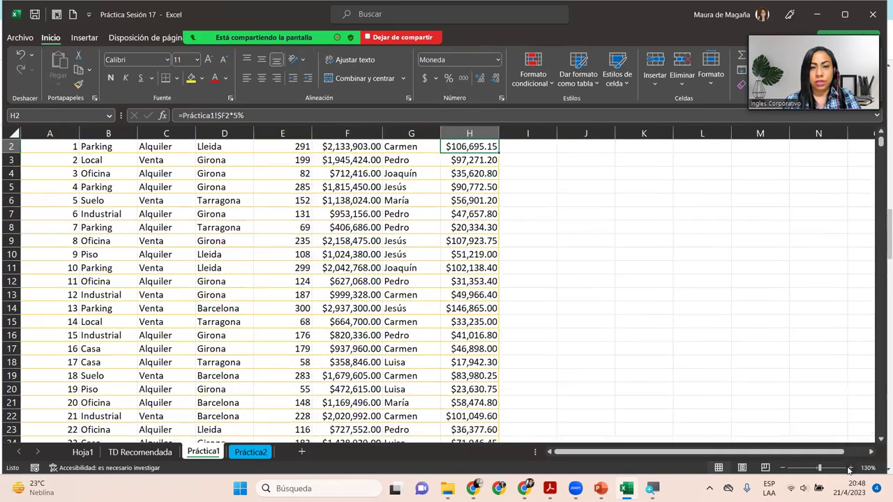
{"action": "left_click", "coordinate": [850, 468]}
{"action": "left_click", "coordinate": [850, 469]}
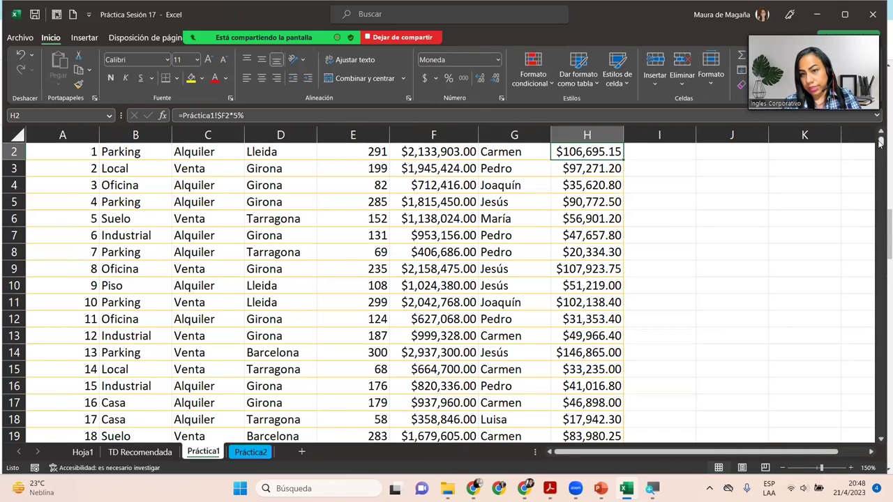
{"action": "left_click", "coordinate": [881, 132]}
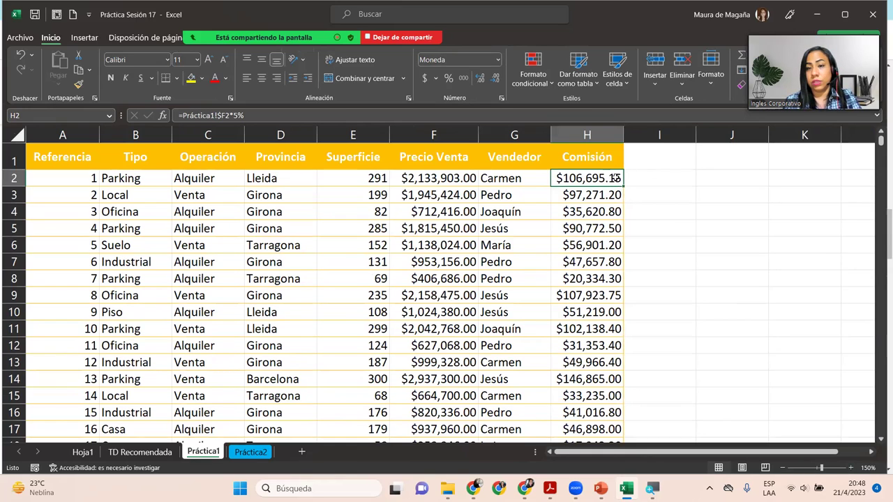
{"action": "double_click", "coordinate": [578, 179]}
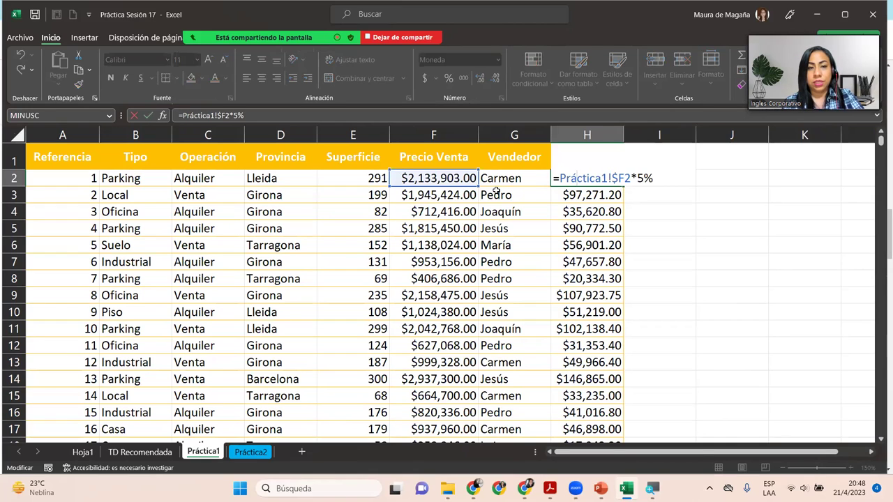
{"action": "key", "text": "Return"}
Change F2's Precio Venta from $2,133,903.00 to $33,903.00
{"action": "left_click", "coordinate": [447, 179]}
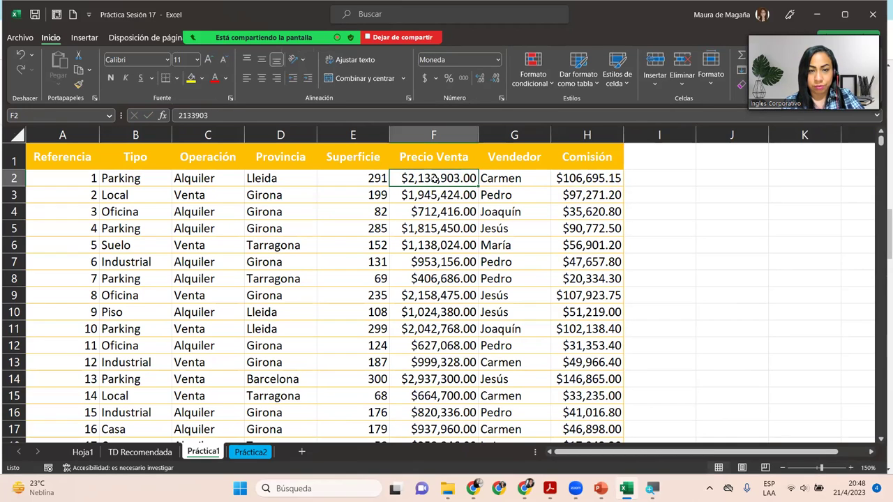
{"action": "double_click", "coordinate": [434, 180]}
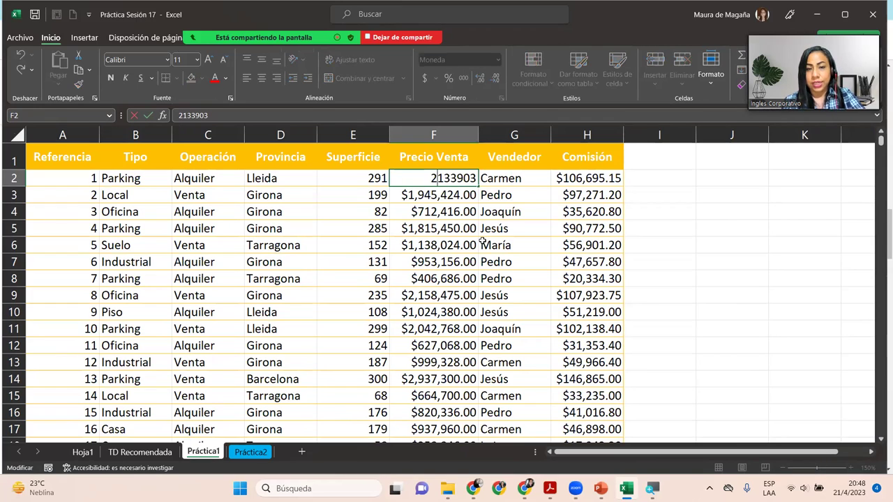
{"action": "left_click_drag", "start_coordinate": [431, 178], "coordinate": [444, 178]}
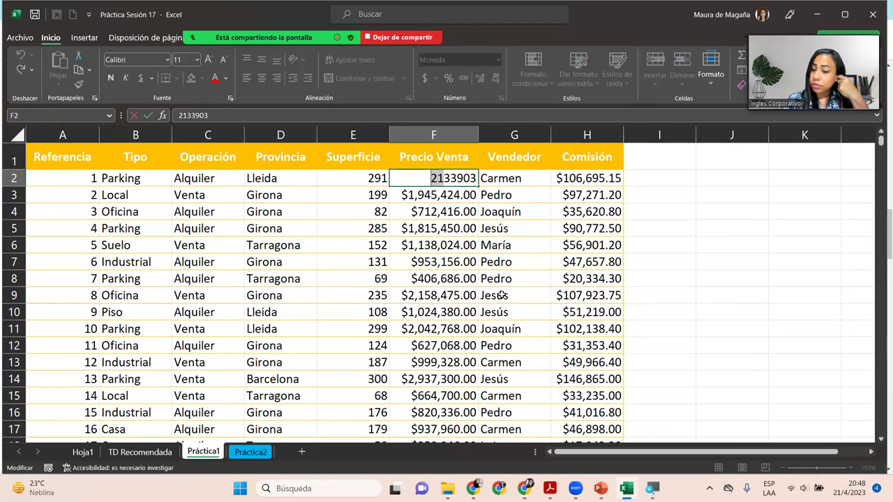
{"action": "key", "text": "BackSpace"}
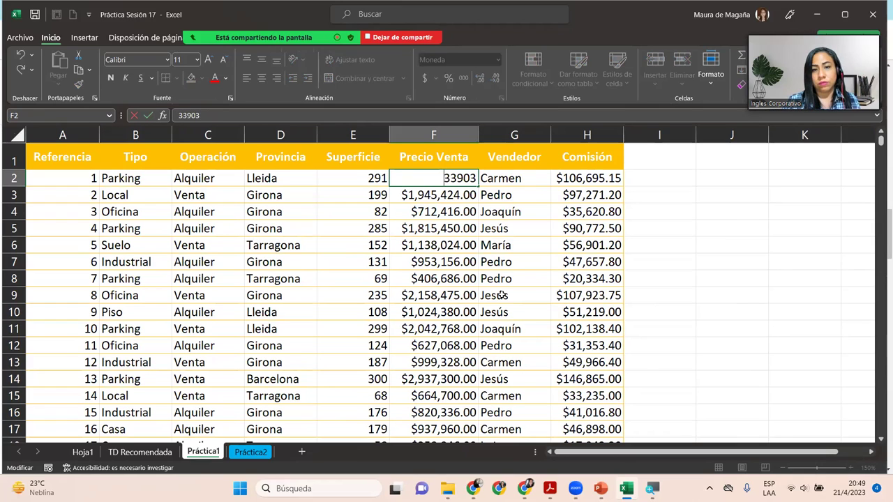
{"action": "key", "text": "Return"}
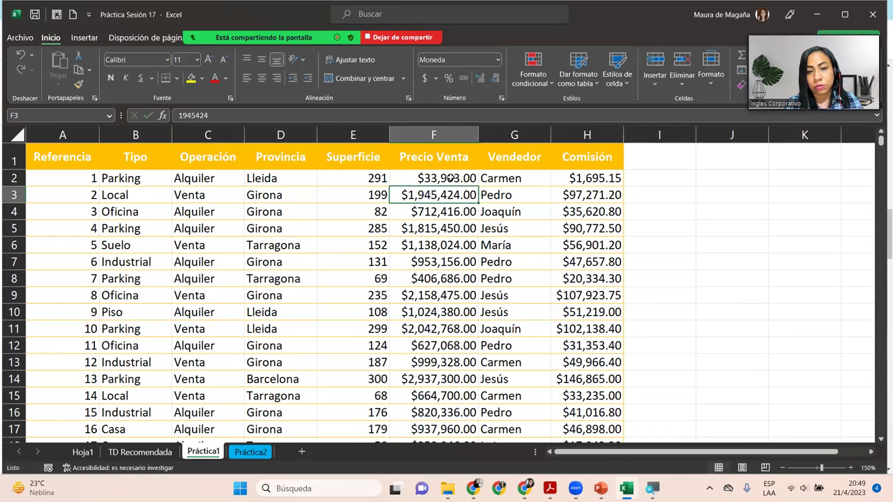
{"action": "left_click", "coordinate": [450, 178]}
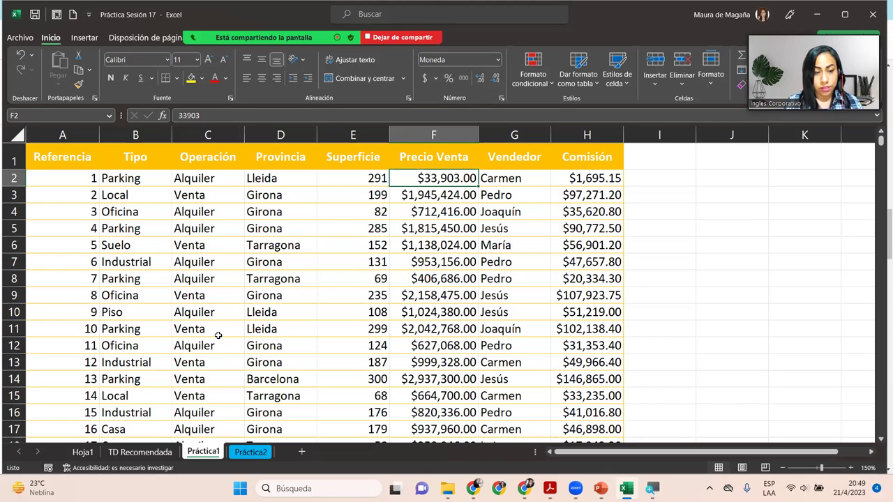
Refresh all data on the TD Recomendada pivot, updating Carmen's Precio Venta to $57,588,152.00
{"action": "left_click", "coordinate": [117, 453]}
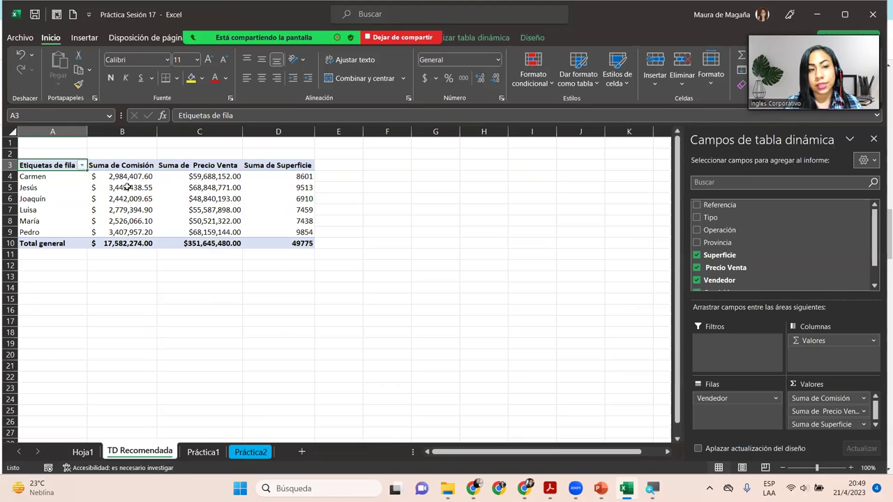
{"action": "left_click", "coordinate": [211, 176]}
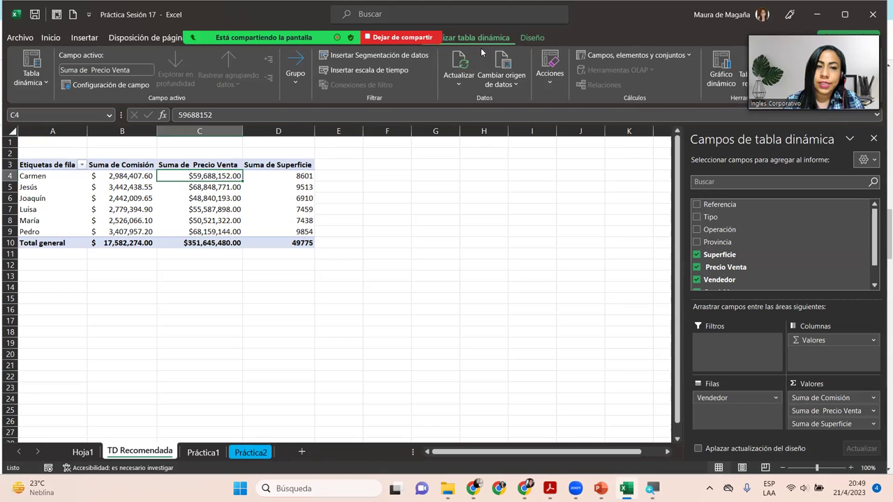
{"action": "left_click", "coordinate": [462, 81]}
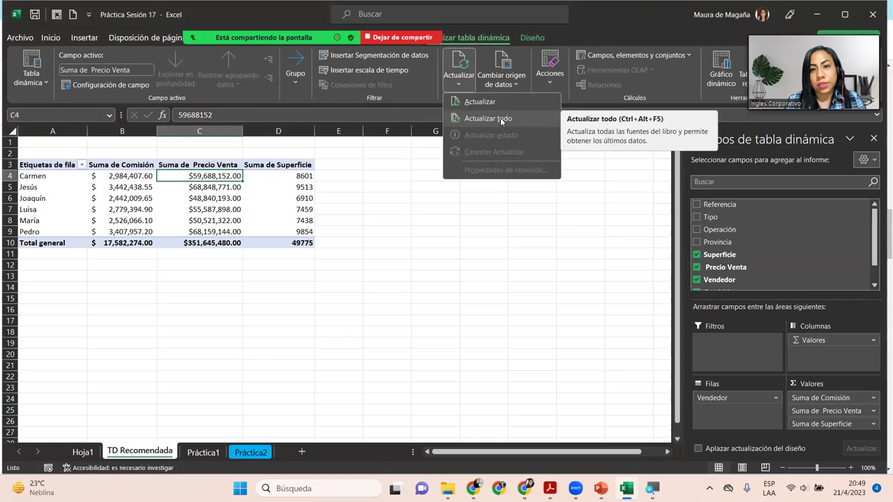
{"action": "left_click", "coordinate": [502, 120]}
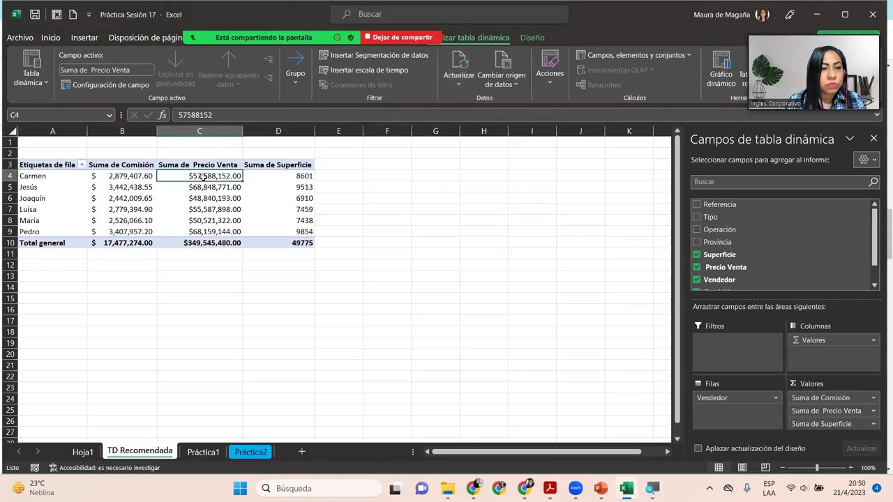
{"action": "mouse_move", "coordinate": [202, 178]}
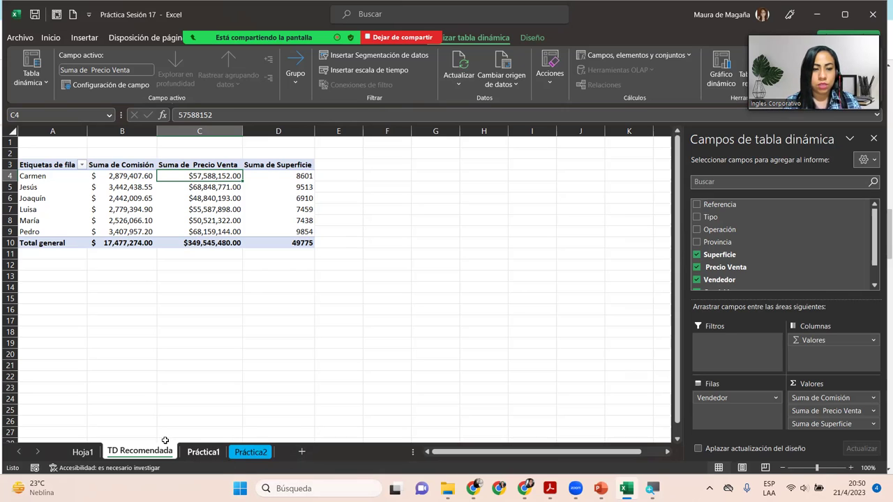
On Práctica1, cut F13's Precio Venta from $999,328.00 to $328.00
{"action": "left_click", "coordinate": [204, 452]}
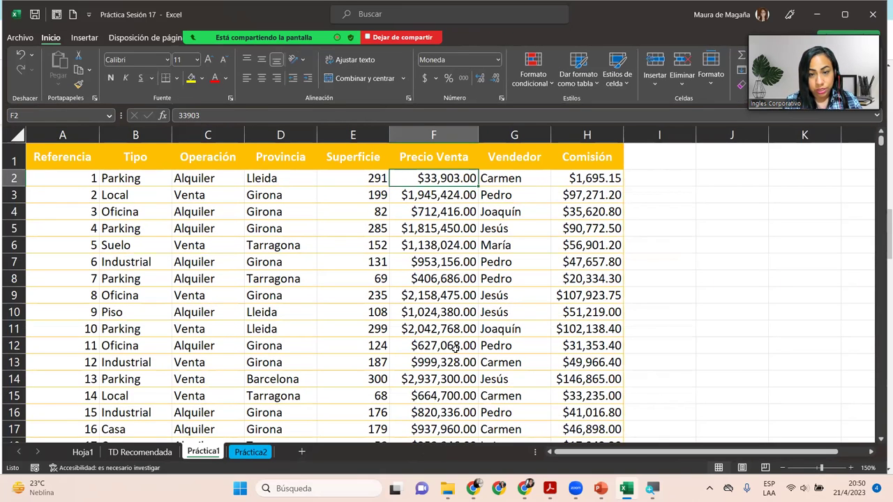
{"action": "left_click", "coordinate": [452, 363]}
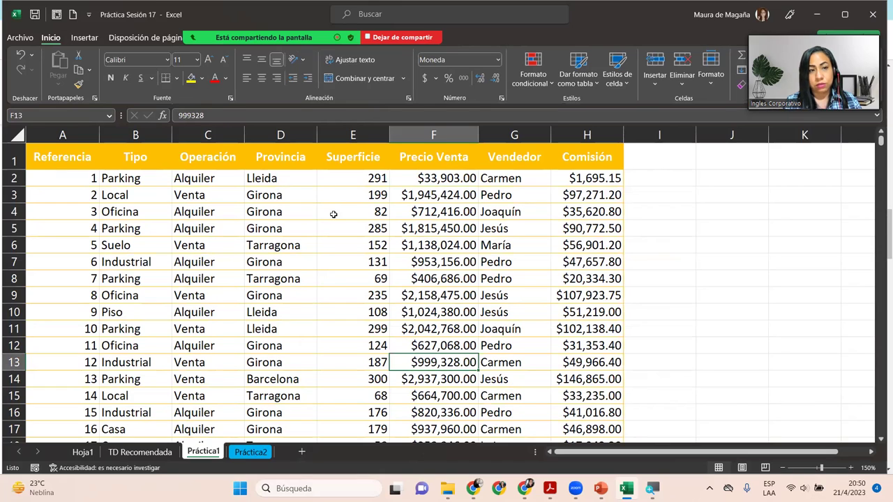
{"action": "double_click", "coordinate": [436, 362]}
{"action": "left_click_drag", "start_coordinate": [406, 359], "coordinate": [393, 358]}
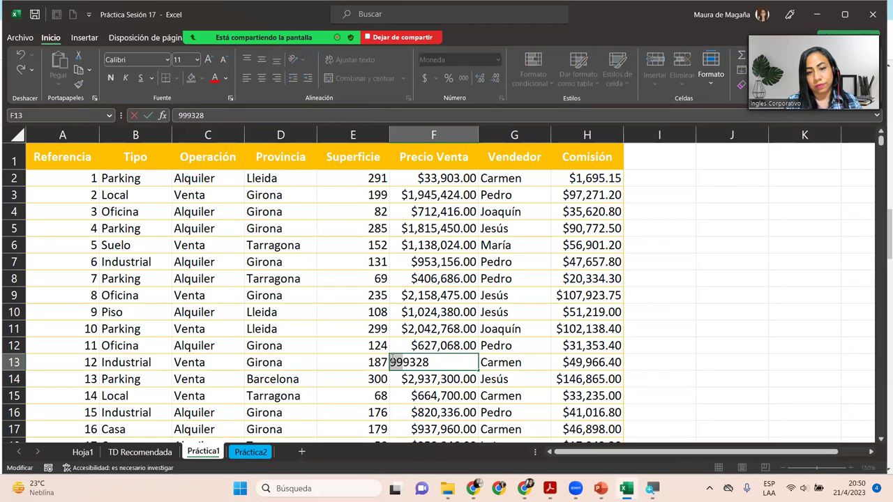
{"action": "left_click_drag", "start_coordinate": [411, 362], "coordinate": [383, 364]}
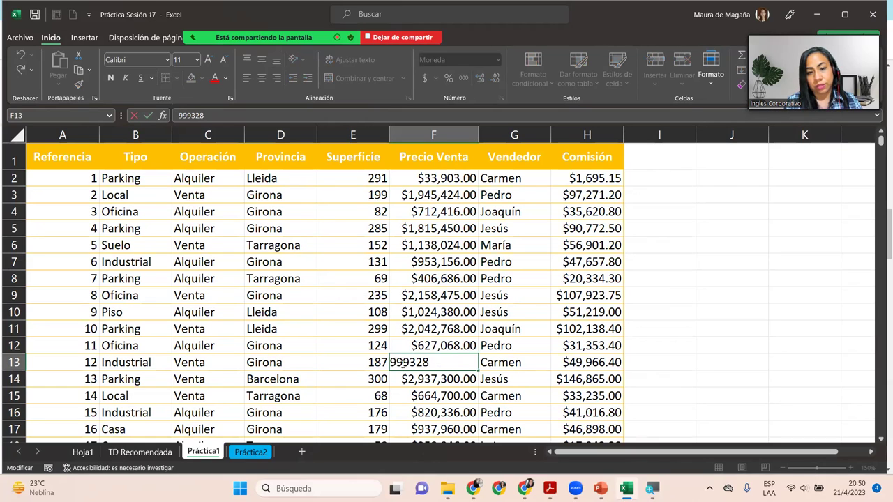
{"action": "key", "text": "BackSpace"}
{"action": "key", "text": "Return"}
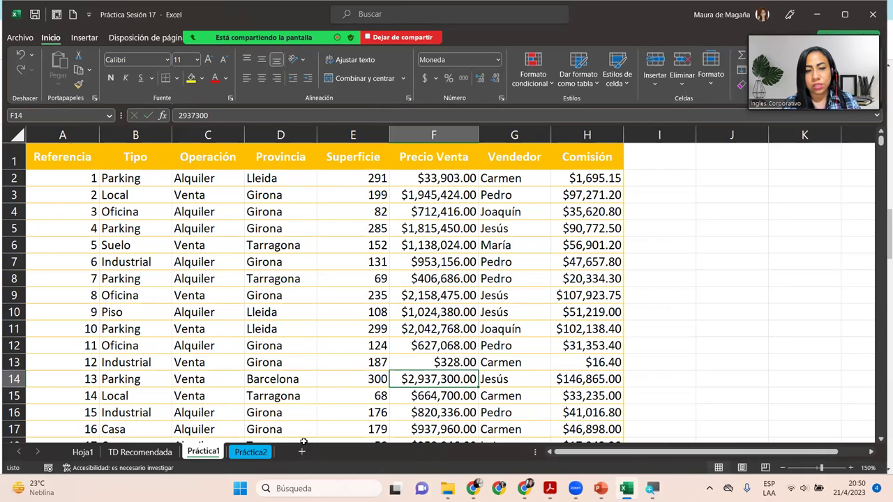
Refresh all on the TD Recomendada pivot, bringing Carmen's Precio Venta to $56,589,152.00
{"action": "left_click", "coordinate": [146, 452]}
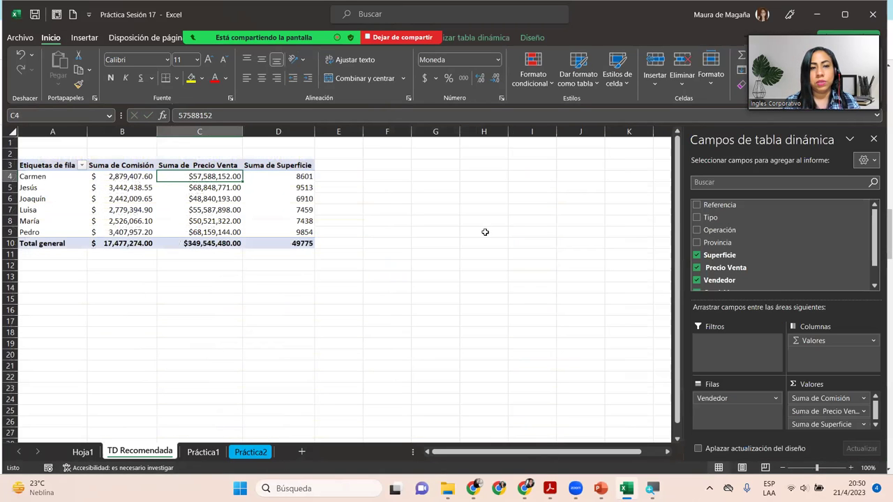
{"action": "left_click", "coordinate": [488, 38]}
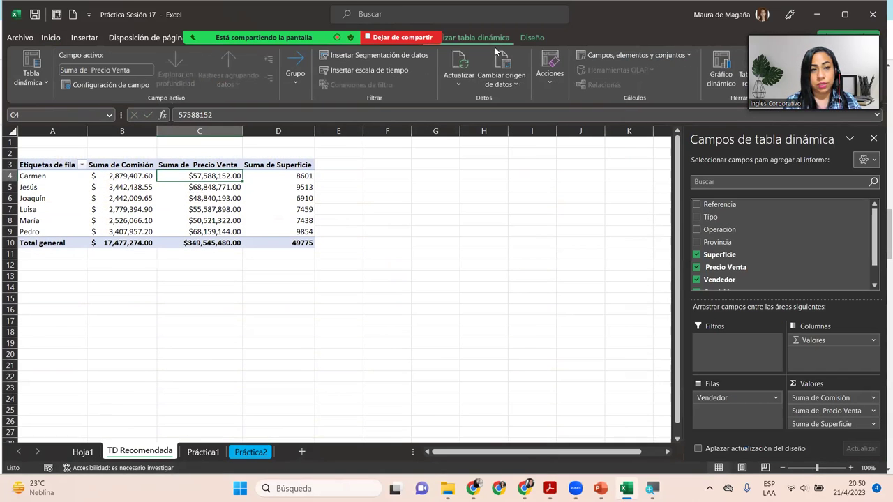
{"action": "left_click", "coordinate": [465, 67]}
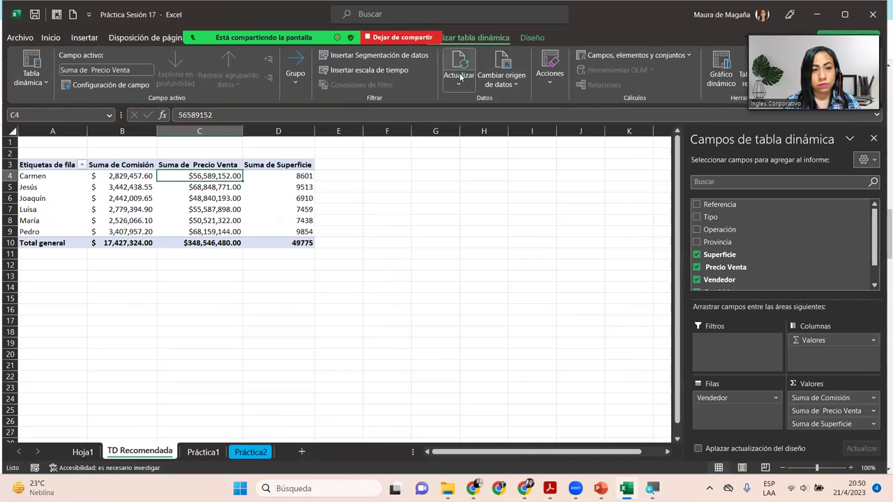
{"action": "left_click", "coordinate": [459, 85]}
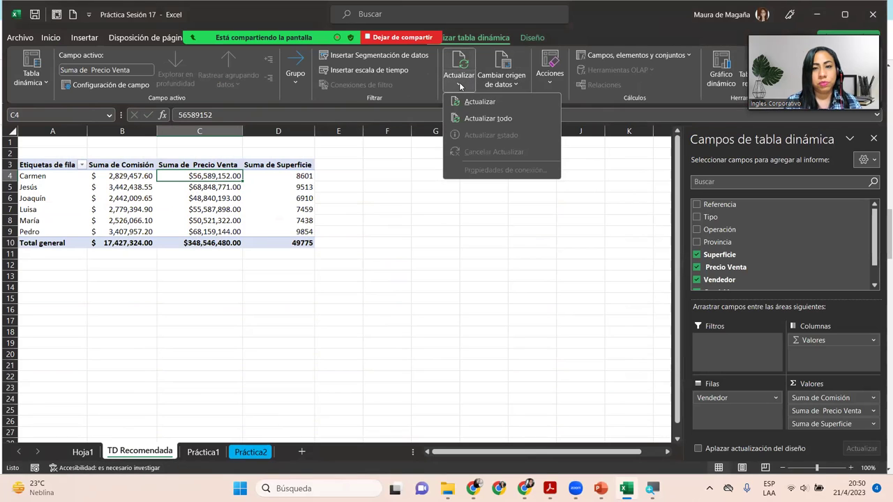
{"action": "left_click", "coordinate": [471, 119]}
{"action": "left_click", "coordinate": [210, 210]}
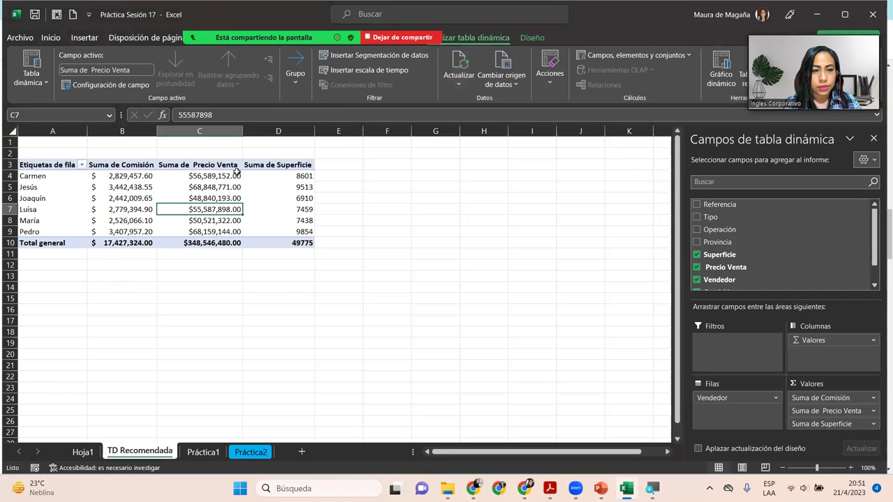
{"action": "left_click", "coordinate": [222, 179]}
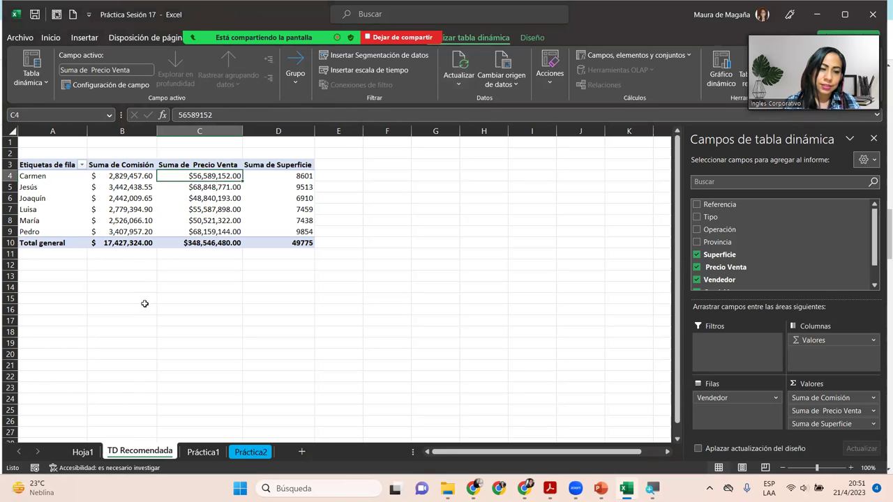
Check the Práctica1 sheet, then return to the pivot and review its refresh options
{"action": "left_click", "coordinate": [203, 452]}
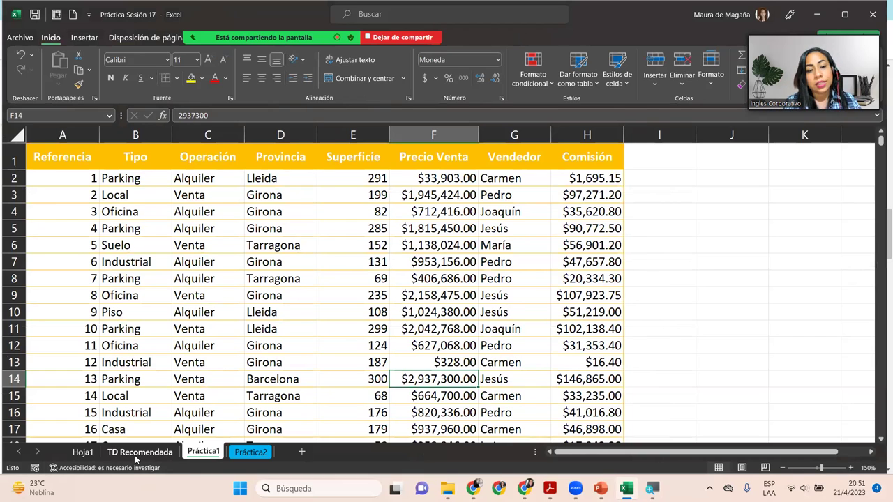
{"action": "left_click", "coordinate": [139, 452]}
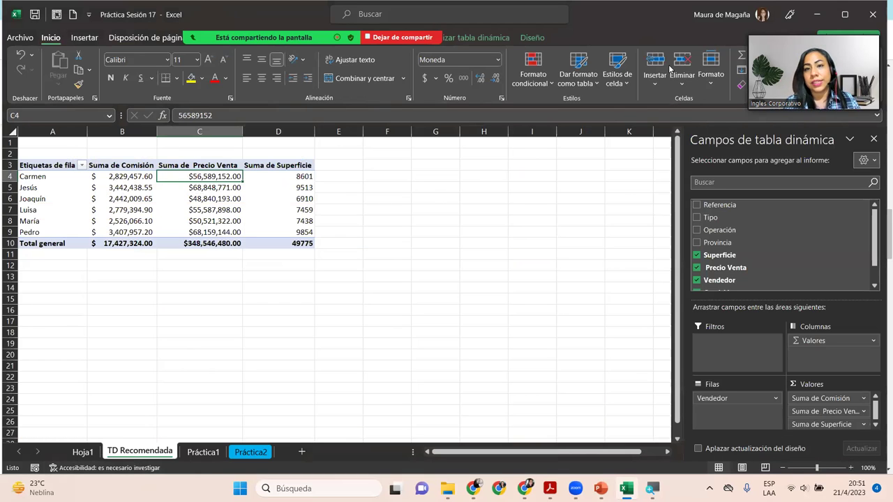
{"action": "left_click", "coordinate": [476, 38]}
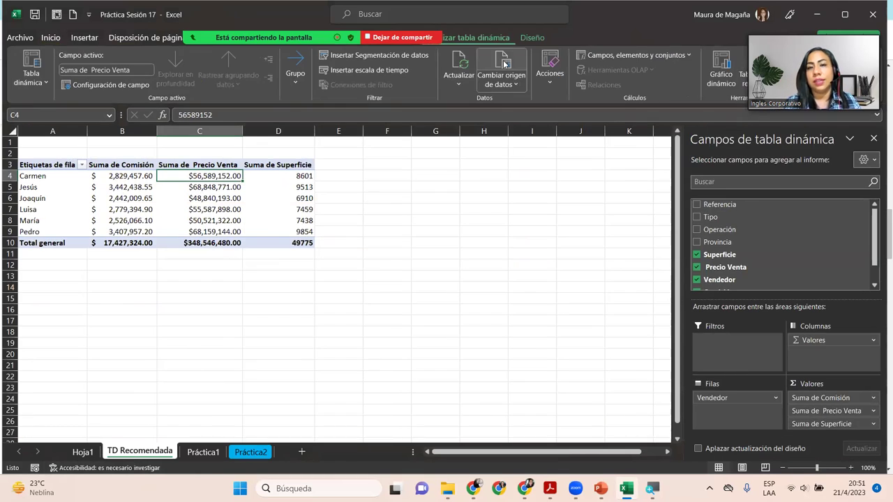
{"action": "left_click", "coordinate": [461, 82]}
{"action": "left_click", "coordinate": [461, 82]}
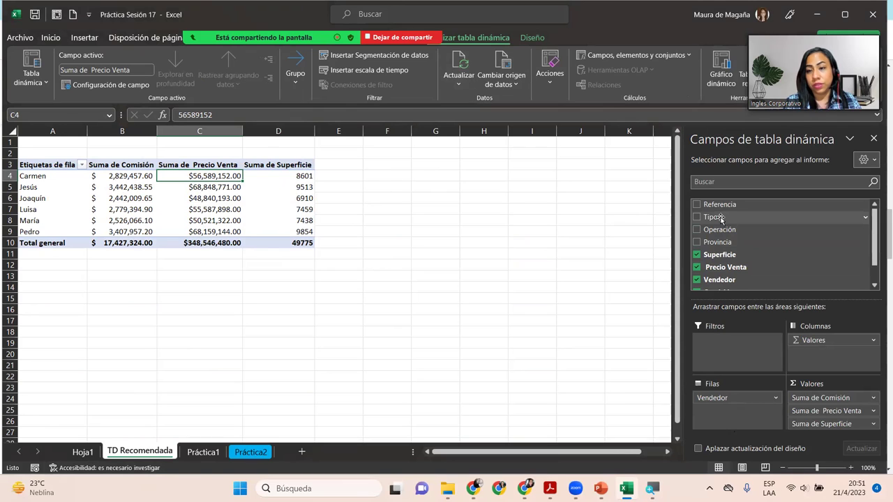
Add Tipo as the pivot's report filter
{"action": "left_click_drag", "start_coordinate": [721, 219], "coordinate": [740, 358]}
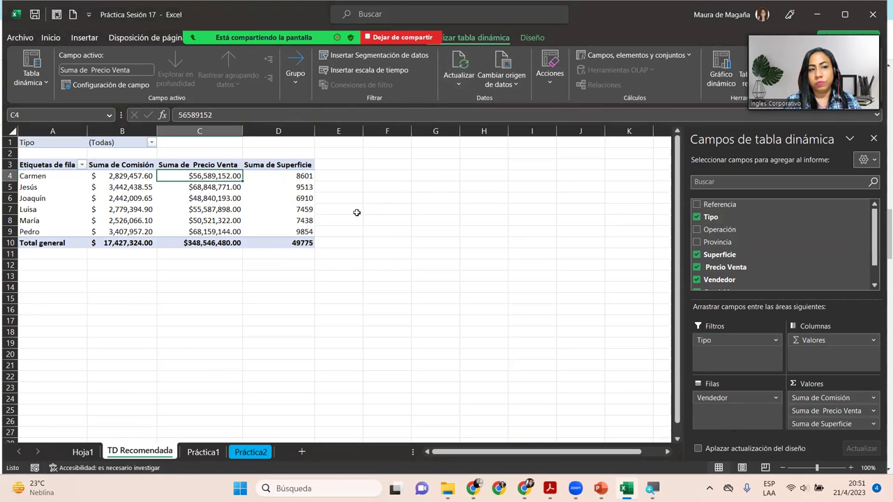
{"action": "left_click", "coordinate": [152, 143]}
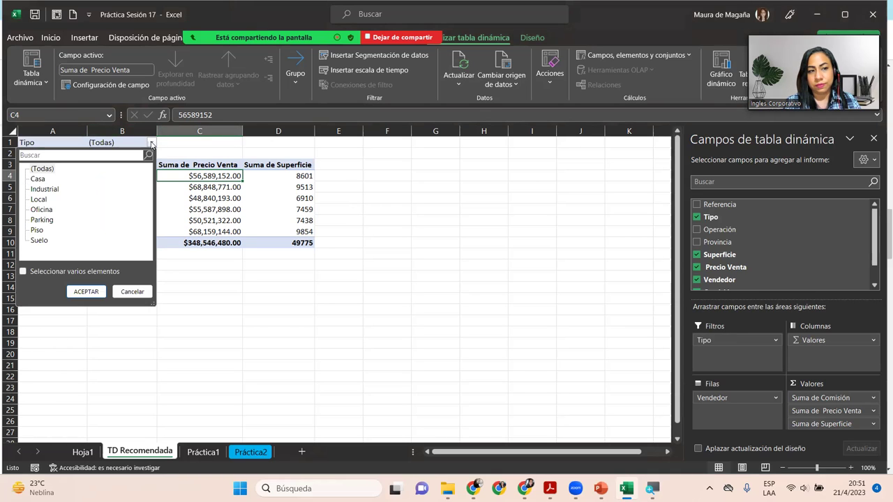
{"action": "left_click", "coordinate": [152, 142]}
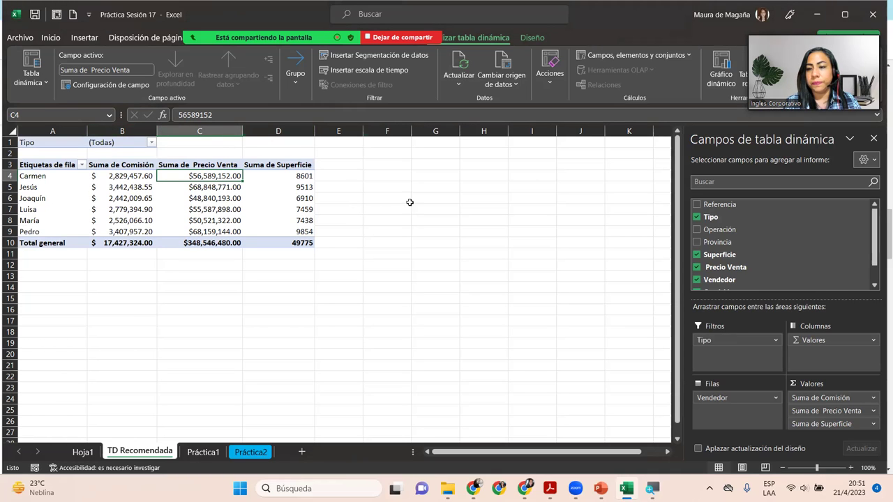
Apply the Gris claro (claro 15) pivot table style
{"action": "left_click", "coordinate": [72, 187]}
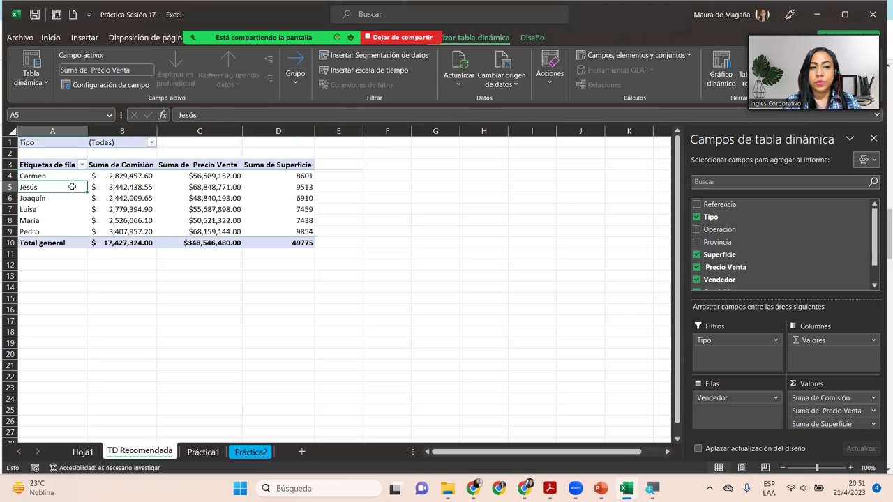
{"action": "left_click", "coordinate": [532, 37]}
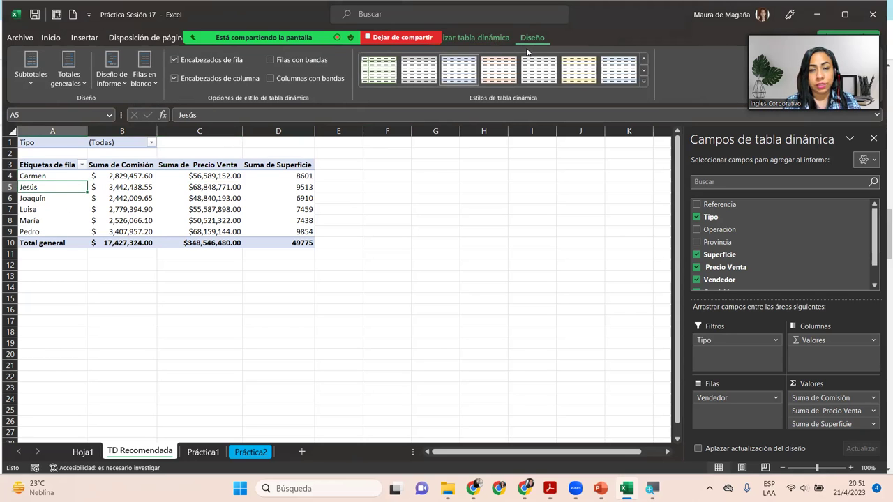
{"action": "left_click", "coordinate": [644, 81]}
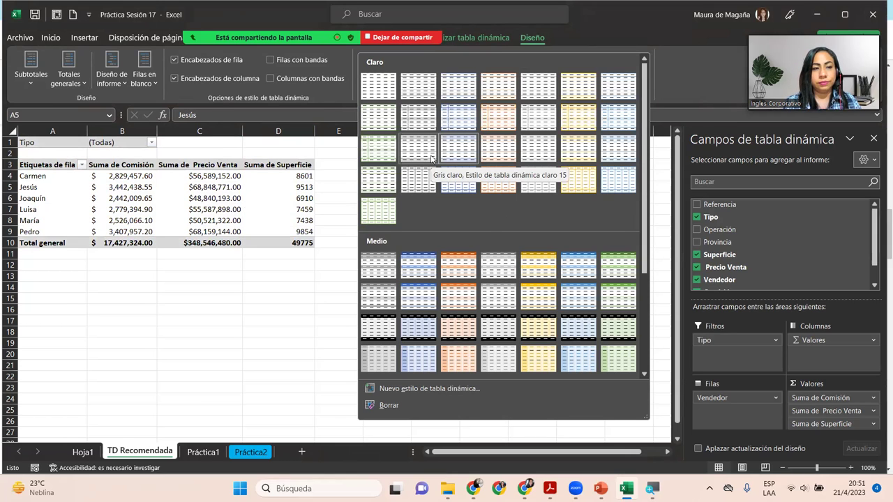
{"action": "left_click", "coordinate": [432, 159]}
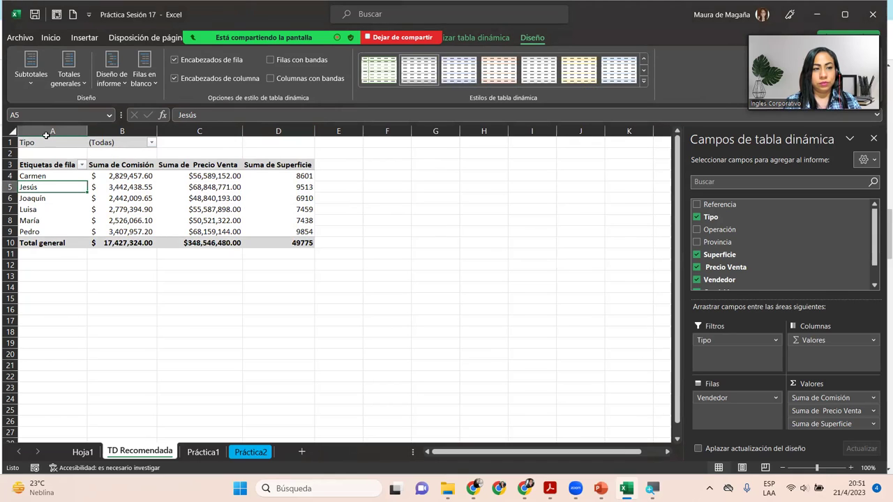
Make every row on the sheet taller, to height 21
{"action": "left_click", "coordinate": [11, 130]}
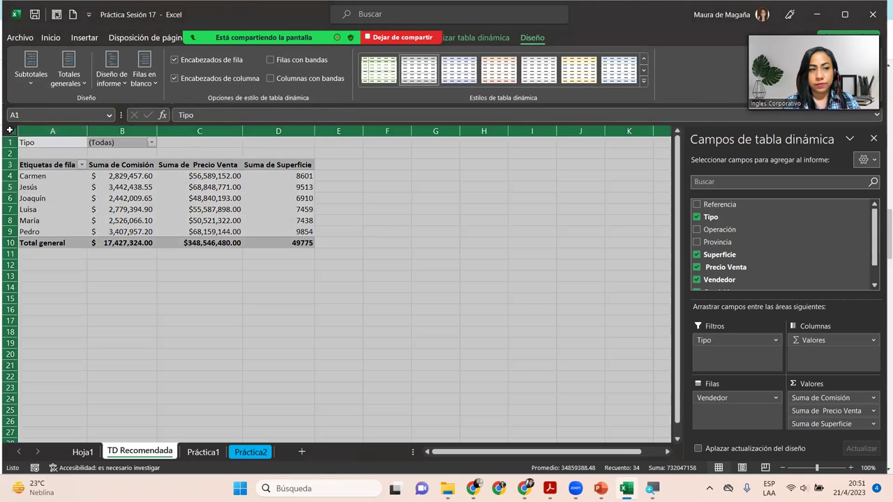
{"action": "left_click", "coordinate": [9, 143]}
{"action": "left_click", "coordinate": [10, 129]}
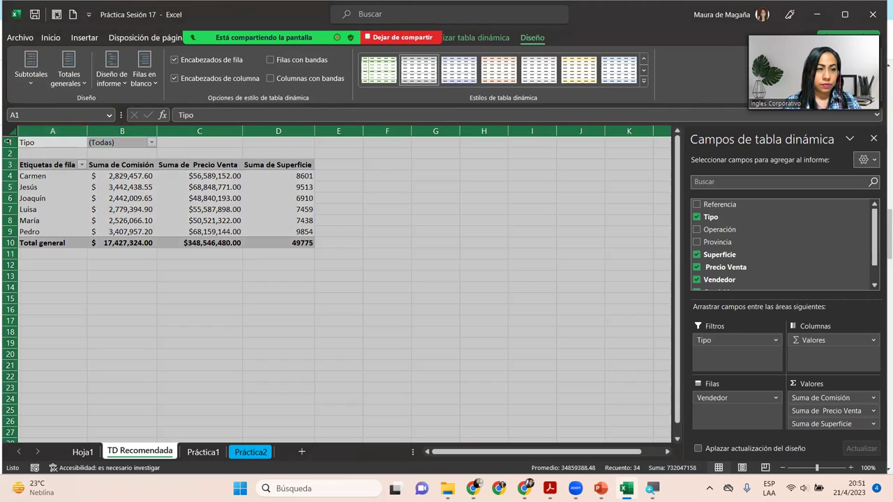
{"action": "left_click_drag", "start_coordinate": [11, 147], "coordinate": [11, 153]}
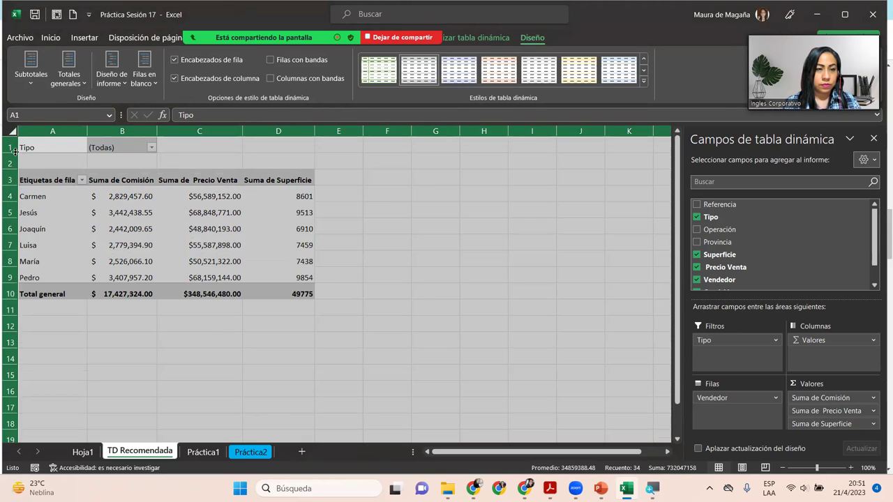
{"action": "left_click", "coordinate": [126, 212]}
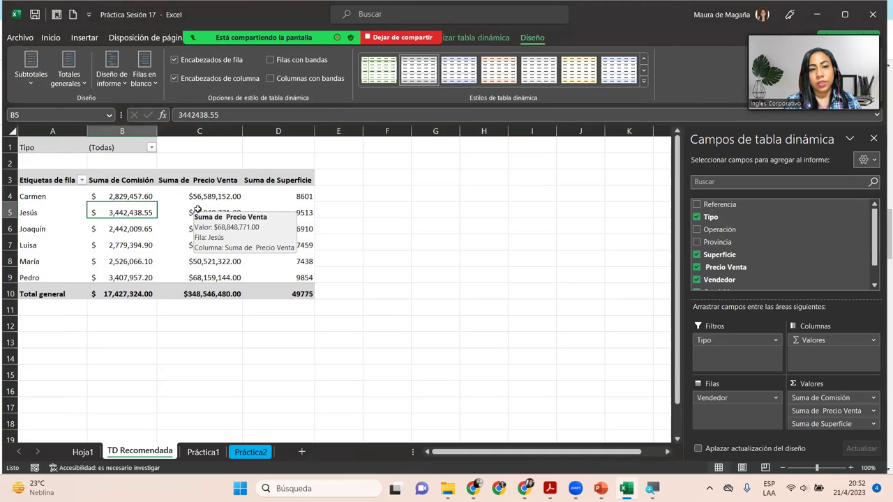
Review the three value headers and Luisa's $ 2,779,394.90 commission
{"action": "left_click", "coordinate": [121, 179]}
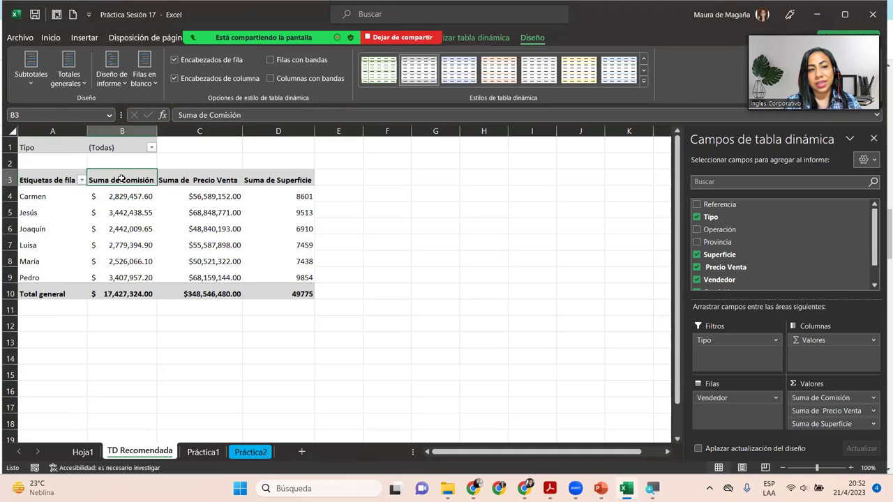
{"action": "left_click", "coordinate": [173, 177]}
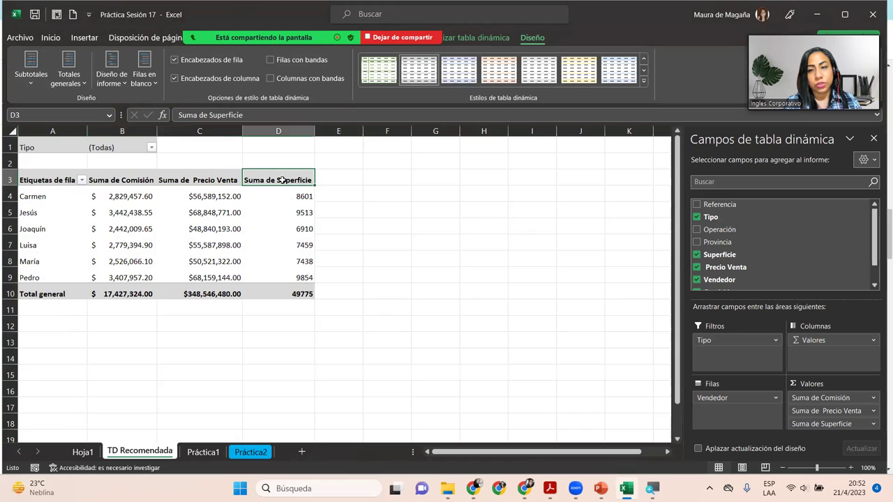
{"action": "left_click", "coordinate": [278, 181]}
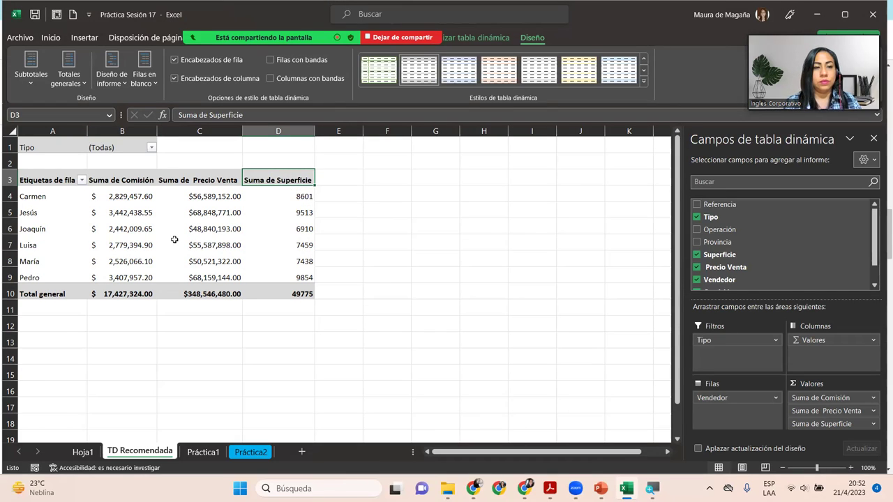
{"action": "left_click", "coordinate": [108, 241]}
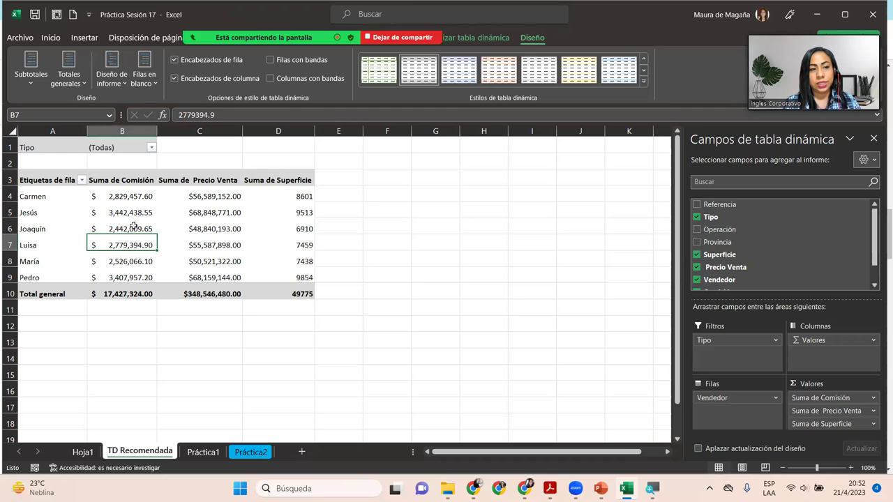
{"action": "mouse_move", "coordinate": [117, 258]}
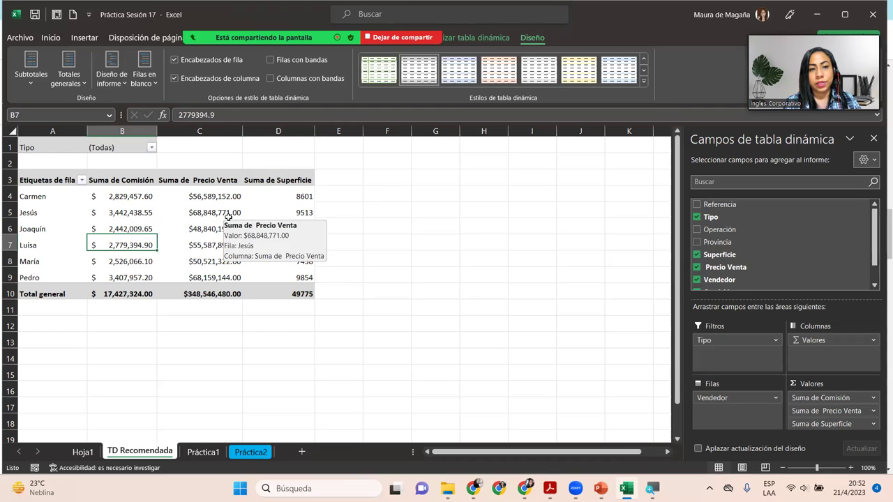
{"action": "mouse_move", "coordinate": [290, 243]}
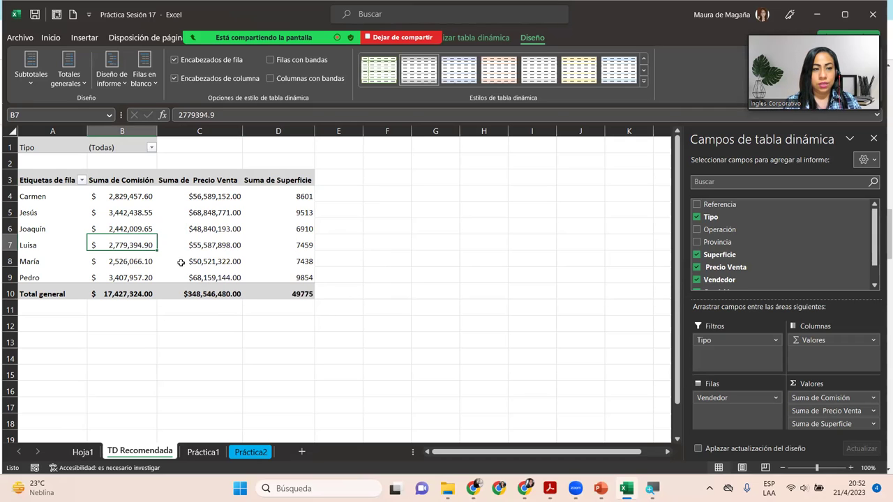
Switch the pivot to outline, then tabular report layout
{"action": "left_click", "coordinate": [115, 88]}
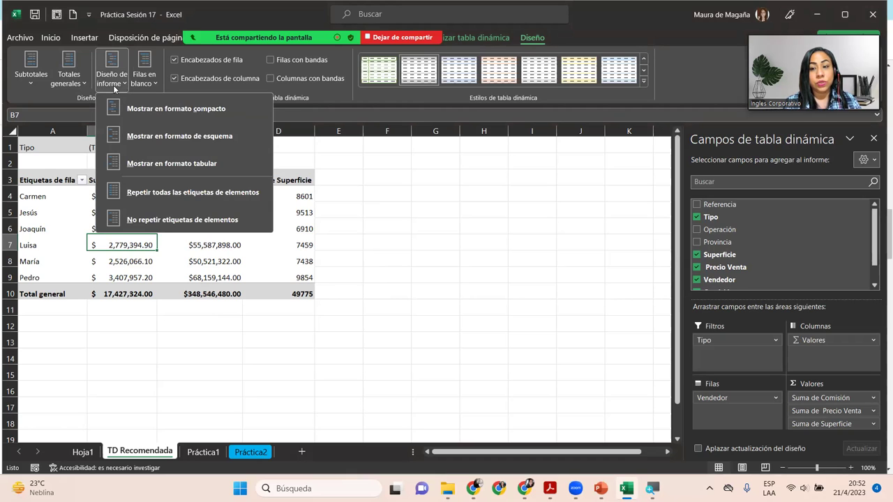
{"action": "left_click", "coordinate": [147, 136]}
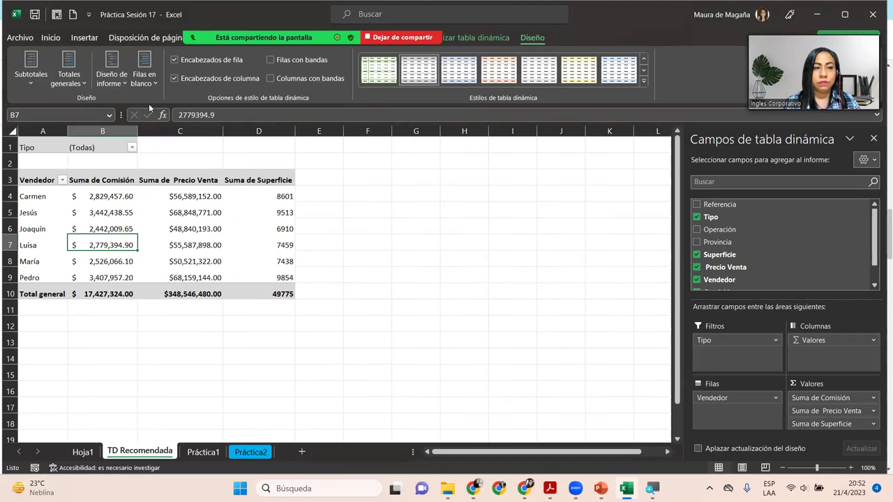
{"action": "left_click", "coordinate": [112, 69]}
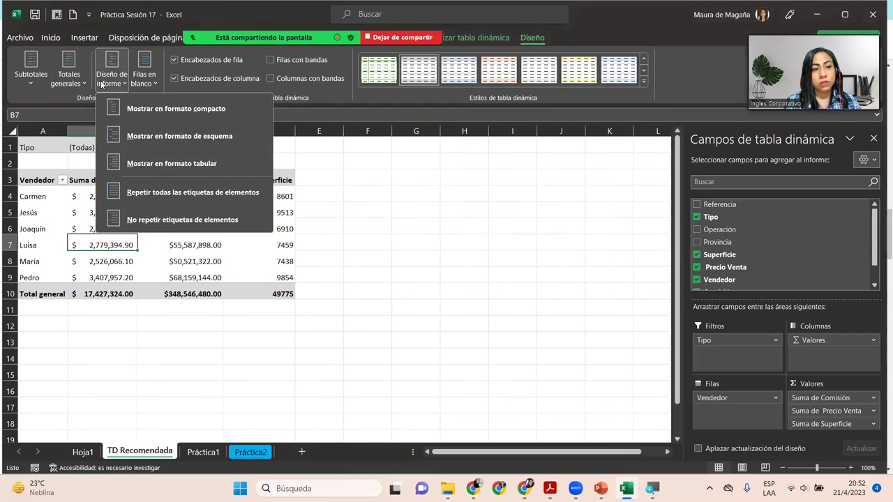
{"action": "left_click", "coordinate": [180, 162]}
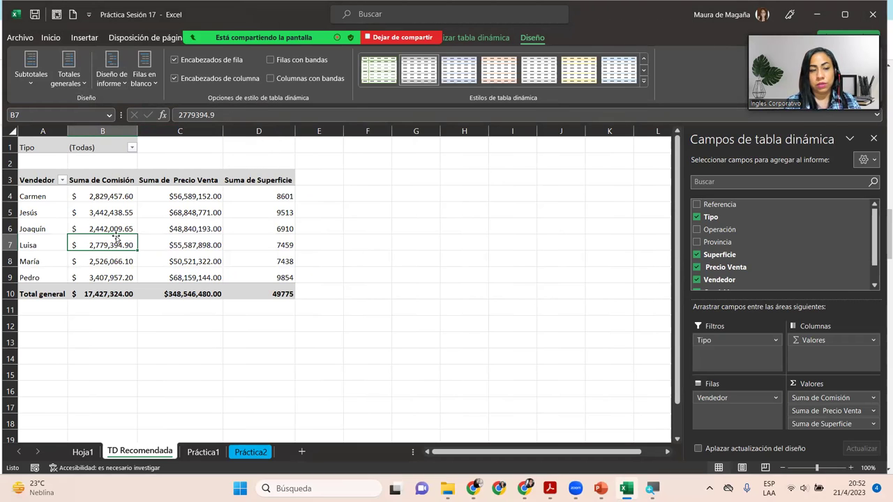
{"action": "mouse_move", "coordinate": [191, 219]}
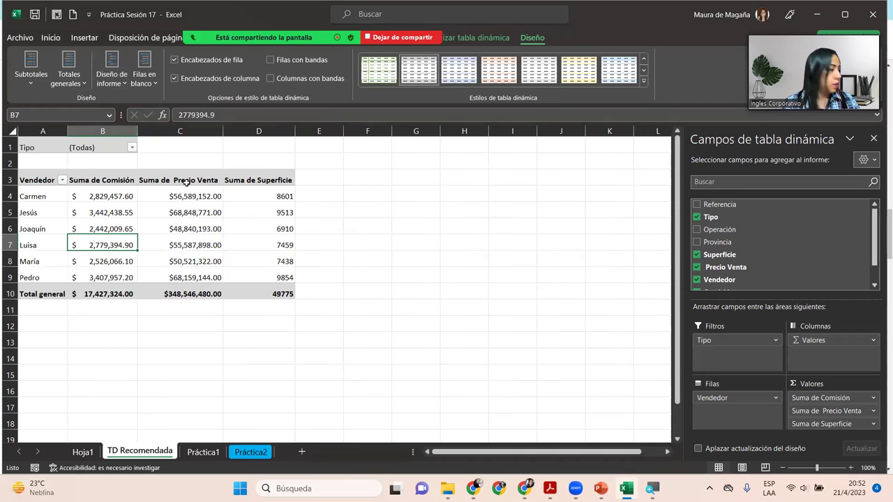
Check the Blank Rows options and review the Vendedor items, Jesús highest at $ 3,442,438.55
{"action": "left_click", "coordinate": [148, 68]}
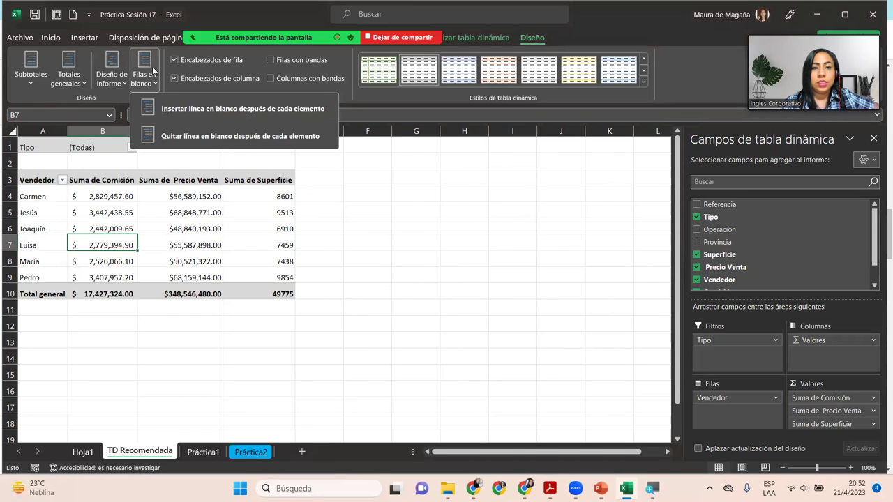
{"action": "left_click", "coordinate": [125, 252]}
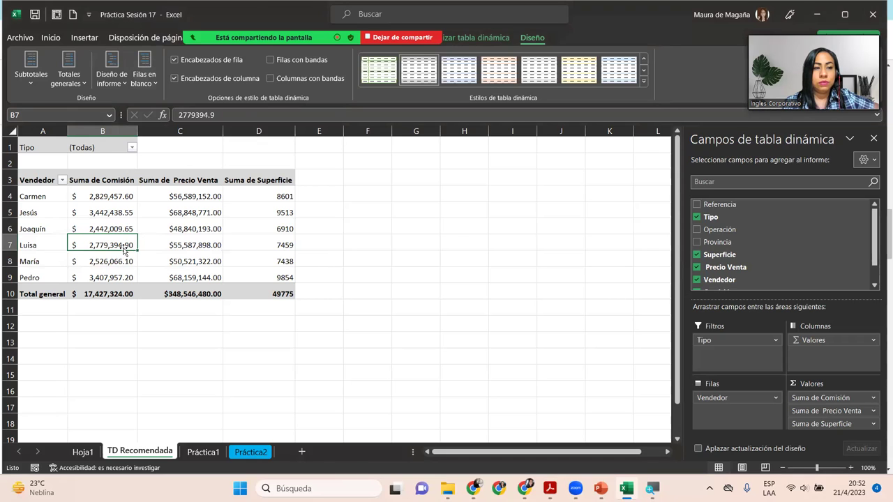
{"action": "left_click", "coordinate": [60, 238]}
{"action": "left_click", "coordinate": [57, 180]}
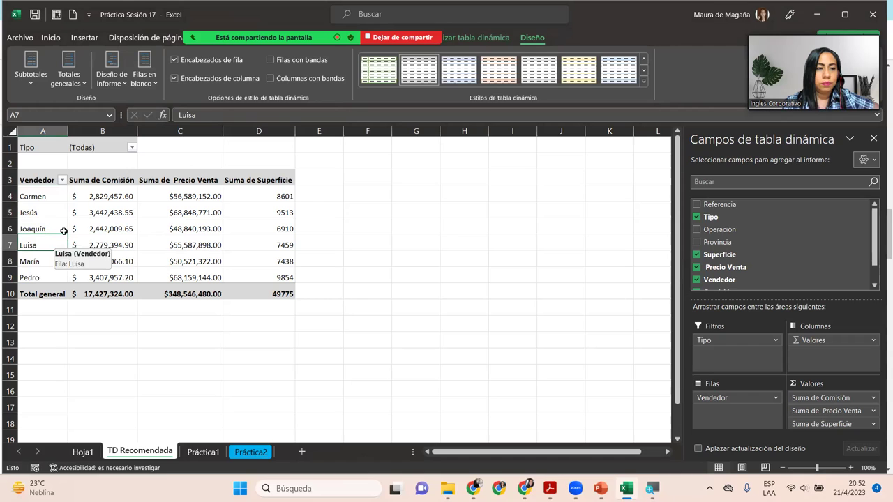
{"action": "left_click", "coordinate": [54, 222]}
{"action": "left_click", "coordinate": [50, 214]}
{"action": "mouse_move", "coordinate": [131, 242]}
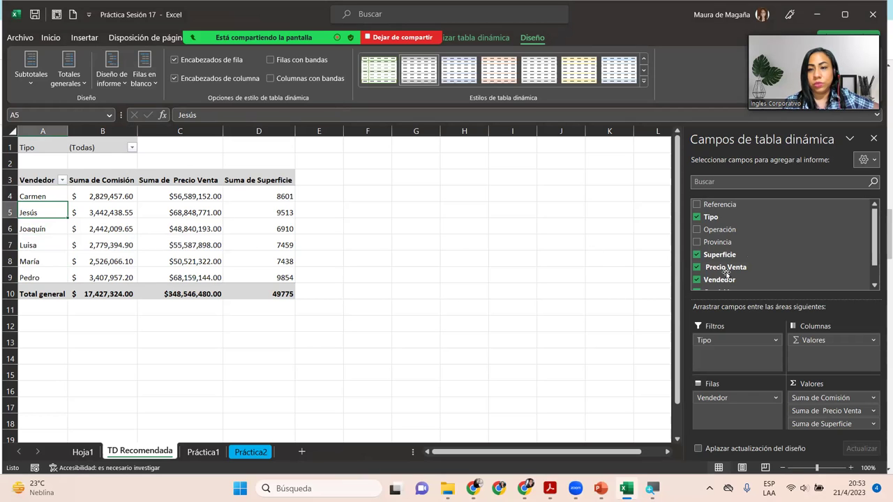
Put Operación above Vendedor in Rows, giving Alquiler ($ 8,786,723.15) and Venta ($ 8,640,600.85) subtotals
{"action": "left_click_drag", "start_coordinate": [744, 232], "coordinate": [733, 395]}
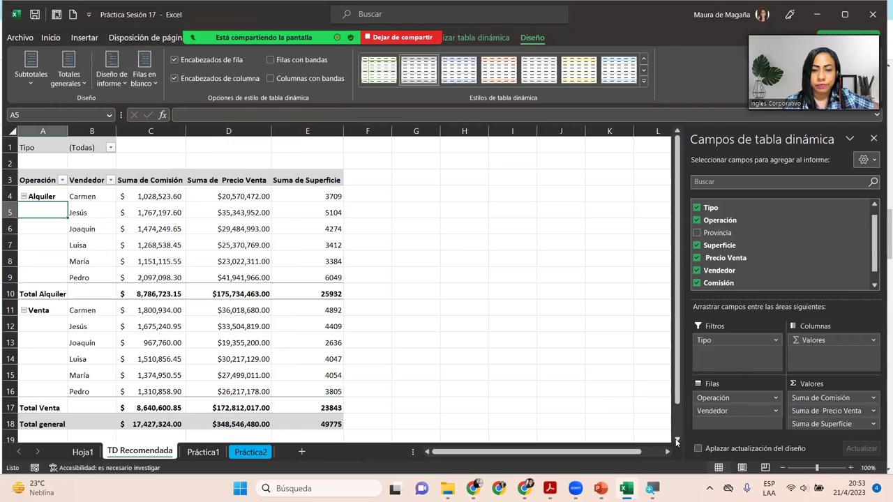
{"action": "left_click", "coordinate": [676, 442]}
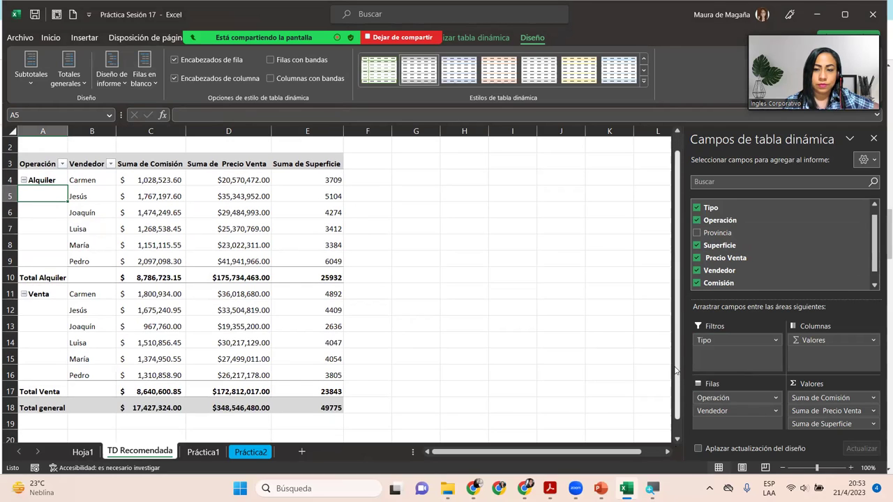
{"action": "left_click_drag", "start_coordinate": [676, 371], "coordinate": [677, 353]}
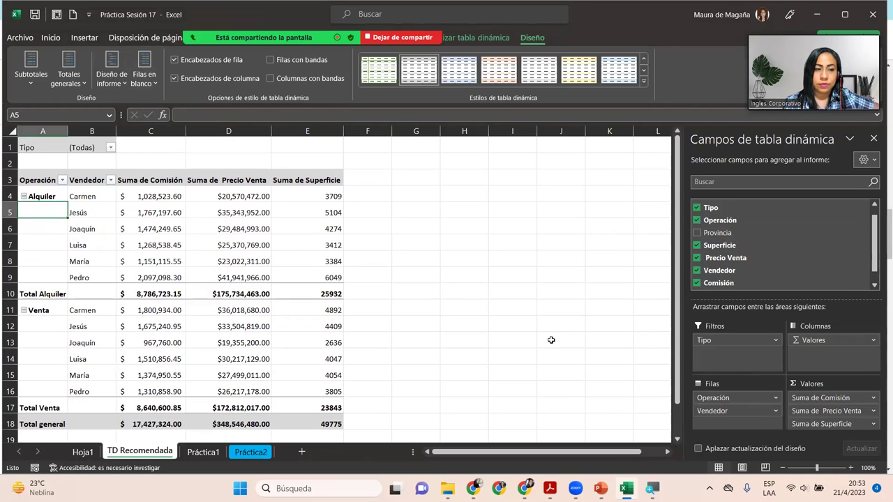
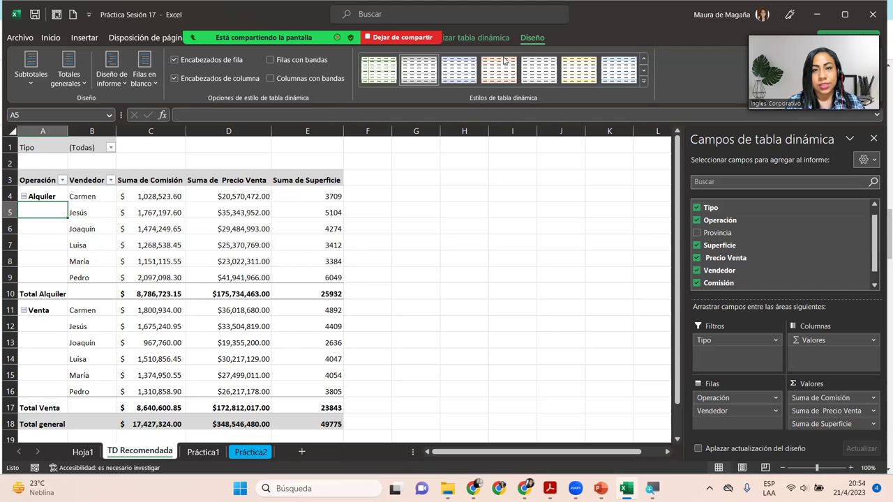
Show the PivotTable Name box for TablaDinámica6 on the TD Recomendada sheet
{"action": "scroll", "coordinate": [504, 61], "scroll_direction": "up", "scroll_amount": 1}
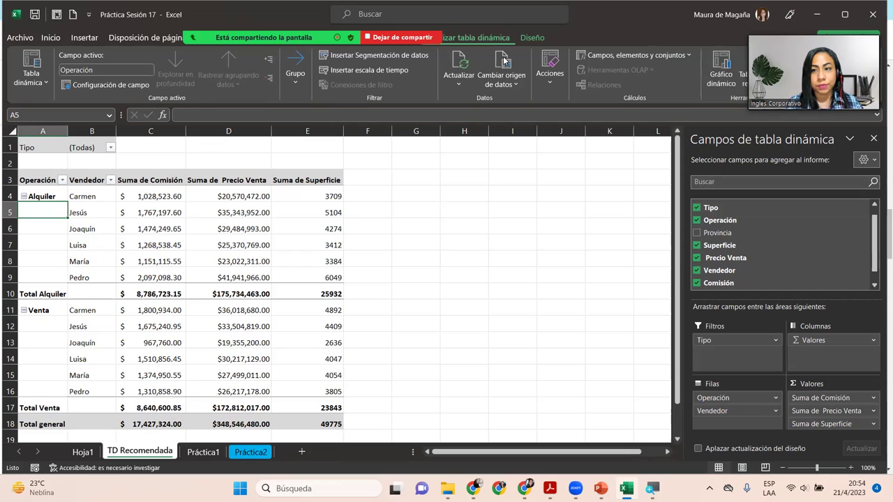
{"action": "left_click", "coordinate": [32, 81]}
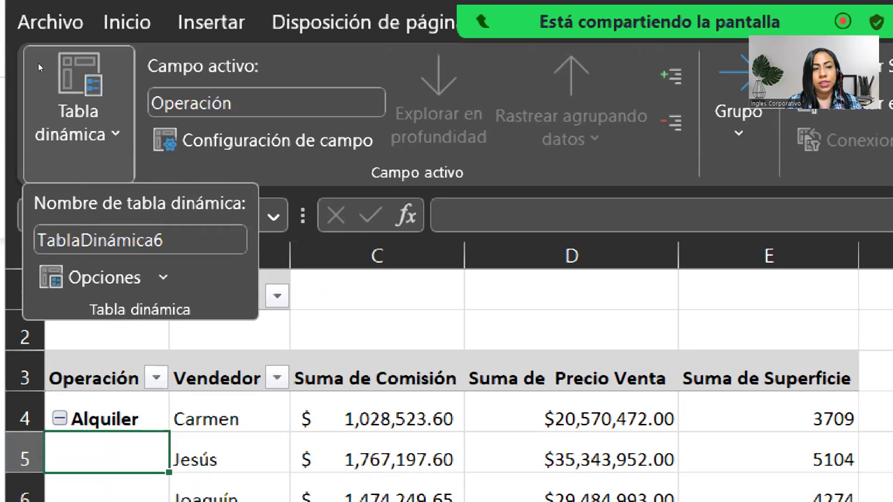
Replace TablaDinámica6 with TD_Recomendada in the name box, then reopen it to verify
{"action": "key", "text": "Tab"}
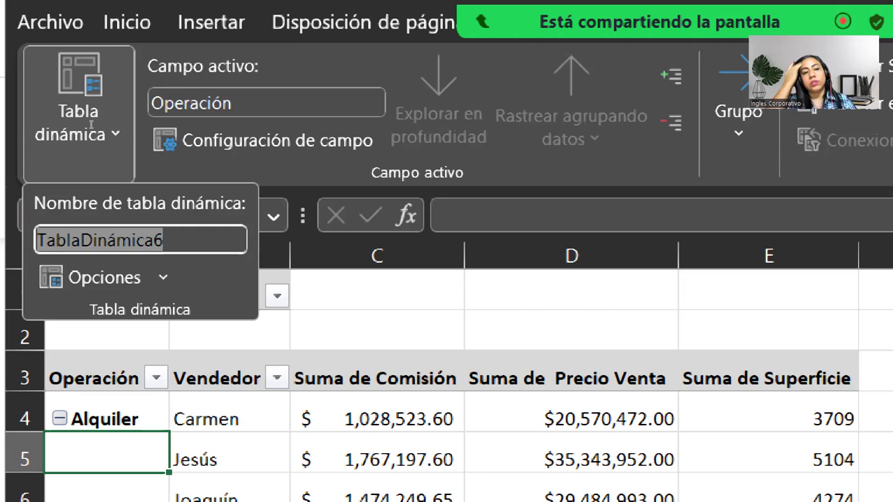
{"action": "key", "text": "End"}
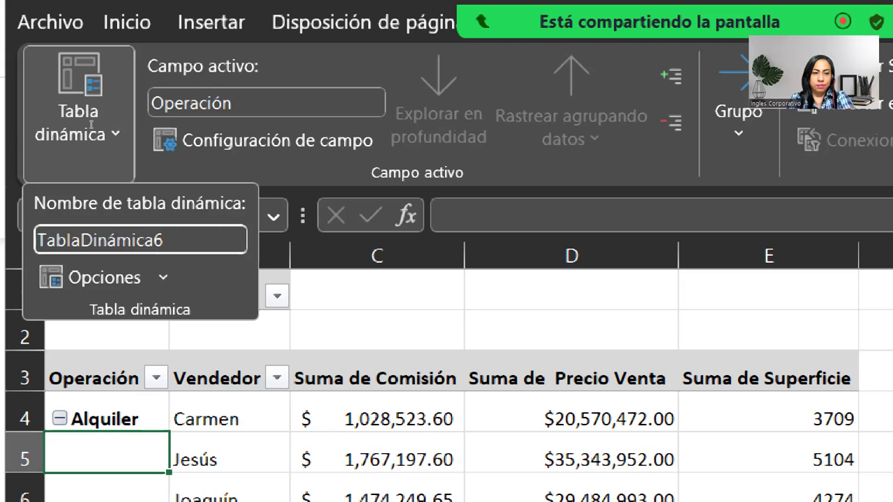
{"action": "key", "text": "shift+Home"}
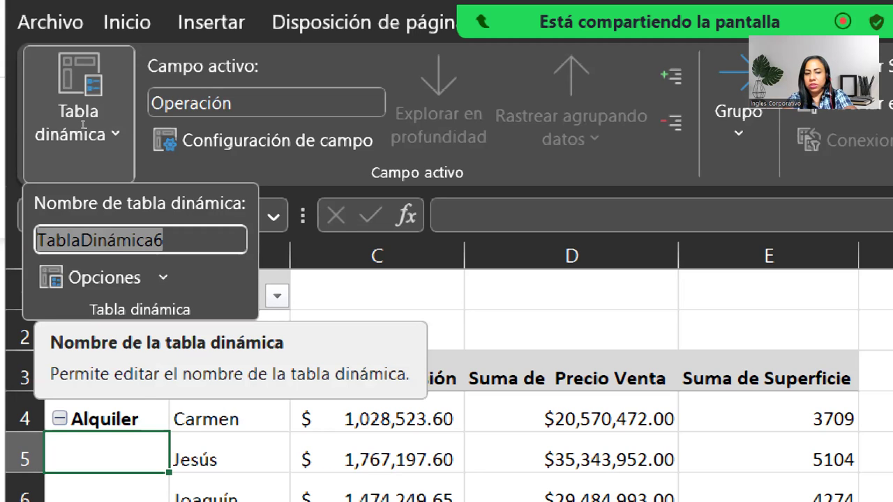
{"action": "type", "text": "T"}
{"action": "type", "text": "D"}
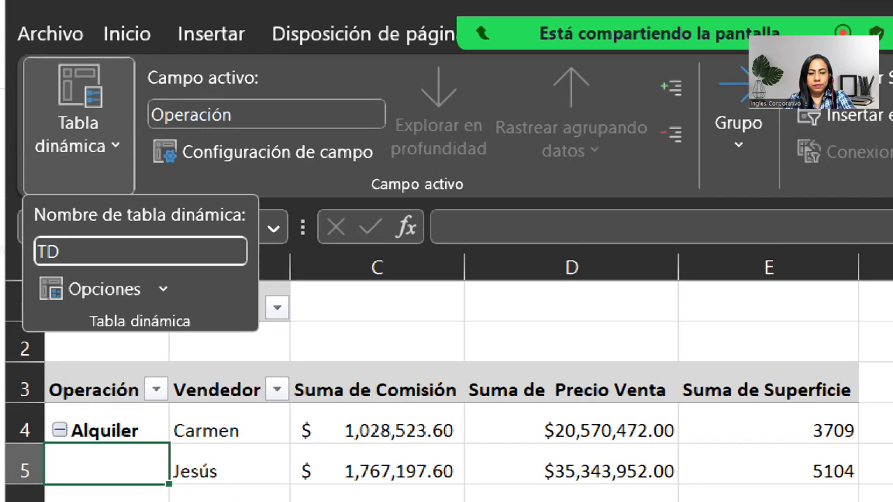
{"action": "type", "text": "_Recomendada"}
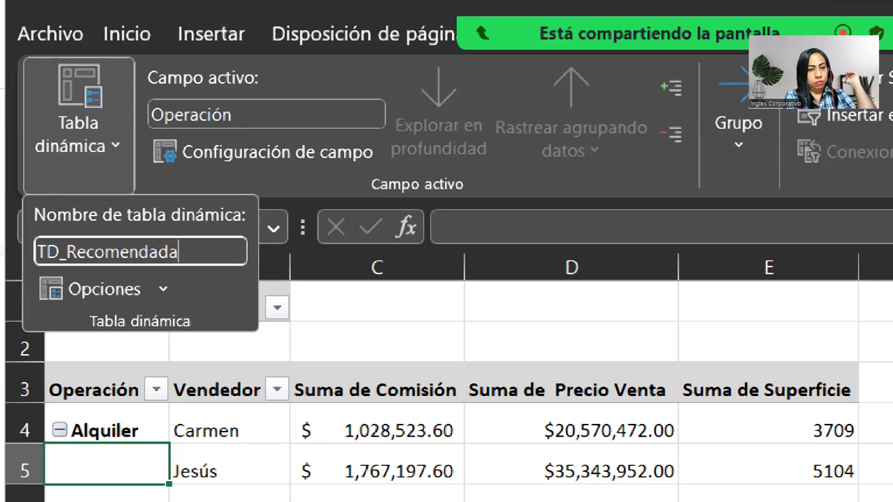
{"action": "left_click", "coordinate": [82, 126]}
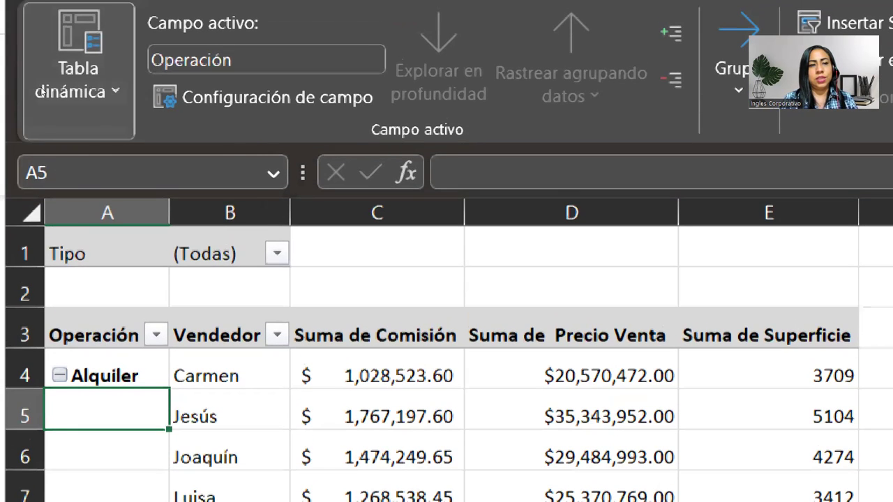
{"action": "left_click", "coordinate": [39, 96]}
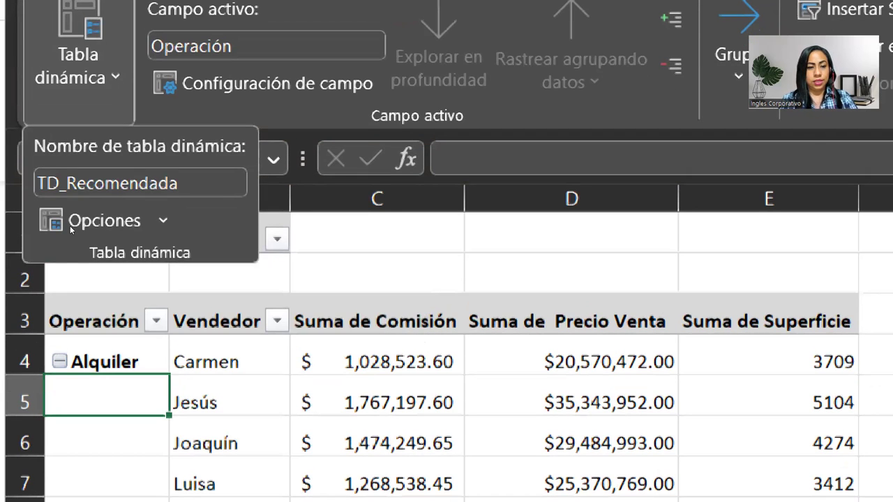
{"action": "left_click", "coordinate": [67, 226]}
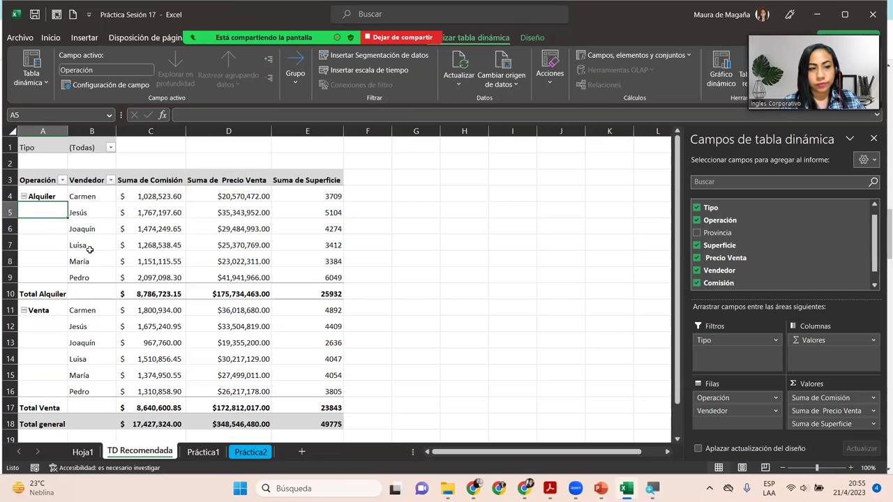
Switch to Hoja1, look over its pivot tables, and select the Cuenta de Vendedor table at A32:B41
{"action": "left_click", "coordinate": [83, 245]}
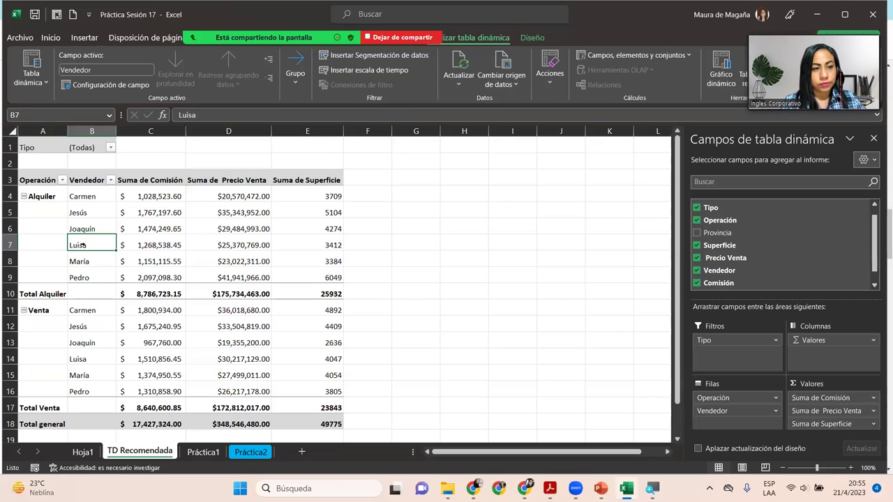
{"action": "left_click", "coordinate": [83, 452]}
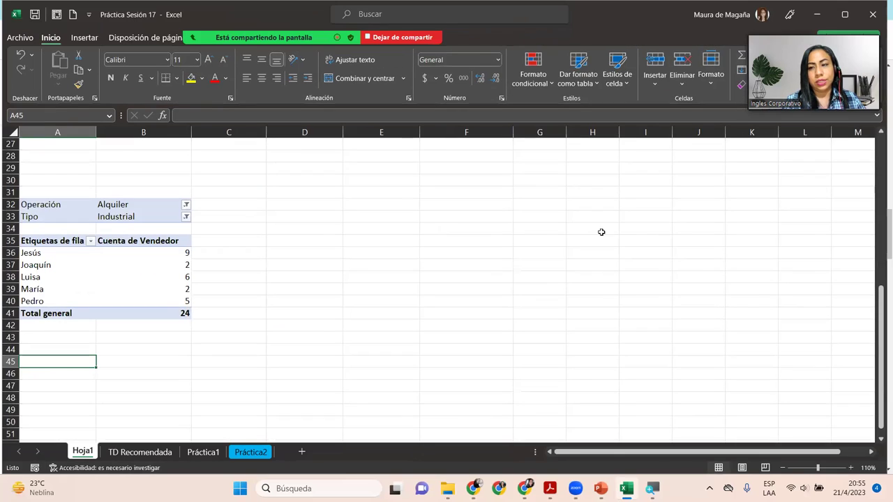
{"action": "left_click_drag", "start_coordinate": [880, 295], "coordinate": [880, 137]}
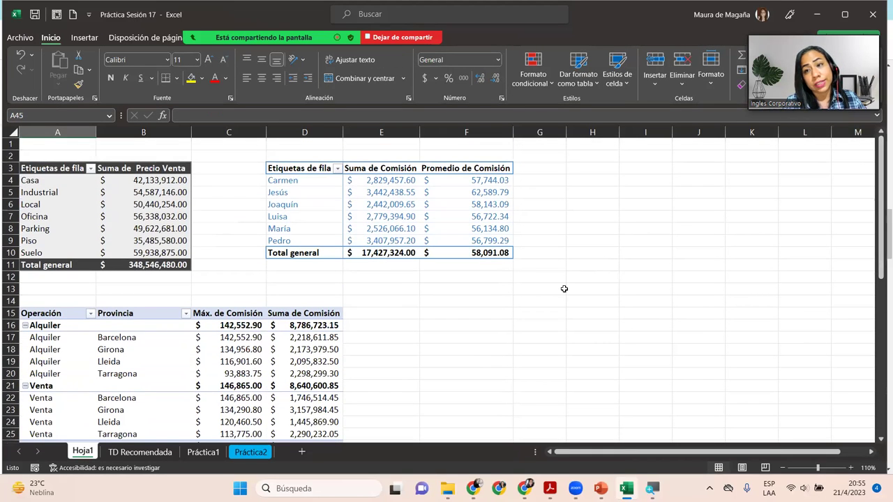
{"action": "left_click", "coordinate": [123, 205]}
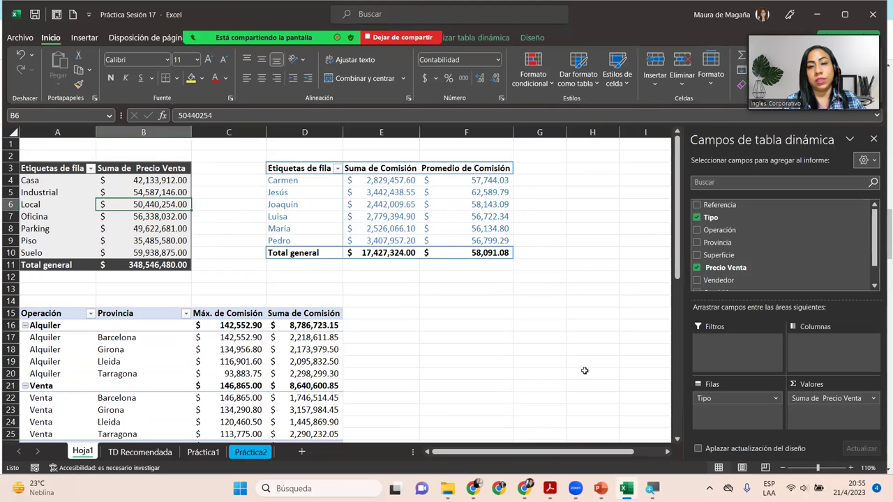
{"action": "mouse_move", "coordinate": [679, 276]}
{"action": "left_mouse_down"}
{"action": "mouse_move", "coordinate": [691, 389]}
{"action": "mouse_move", "coordinate": [680, 382]}
{"action": "left_mouse_up"}
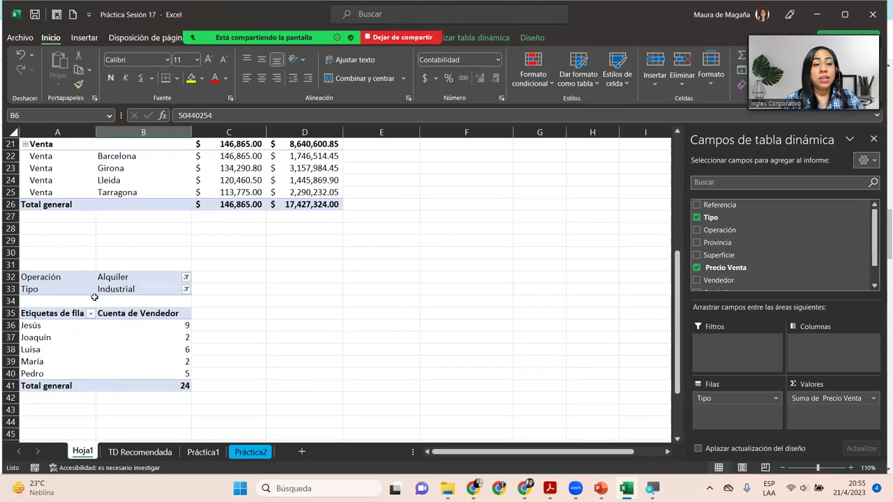
{"action": "left_click", "coordinate": [60, 278]}
{"action": "left_click_drag", "start_coordinate": [69, 357], "coordinate": [132, 382]}
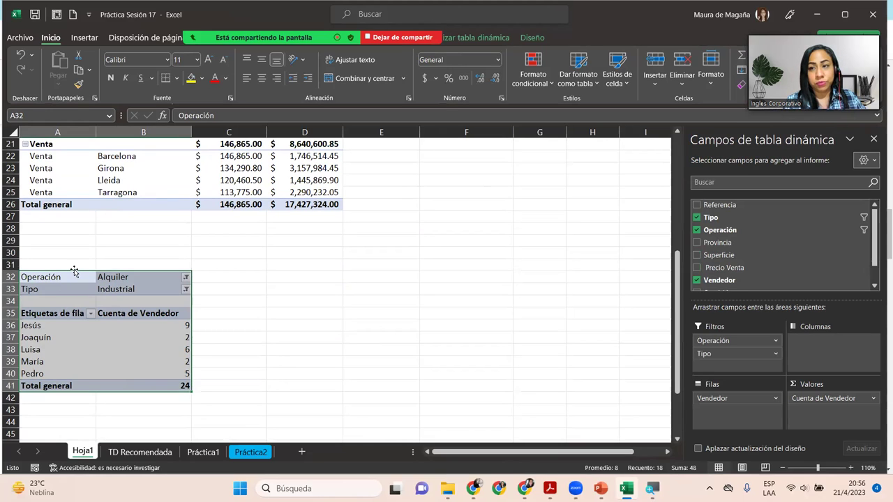
Move the Cuenta de Vendedor pivot table so it starts at F15, and widen column G
{"action": "mouse_move", "coordinate": [75, 273]}
{"action": "left_mouse_down"}
{"action": "mouse_move", "coordinate": [463, 105]}
{"action": "mouse_move", "coordinate": [488, 318]}
{"action": "left_mouse_up"}
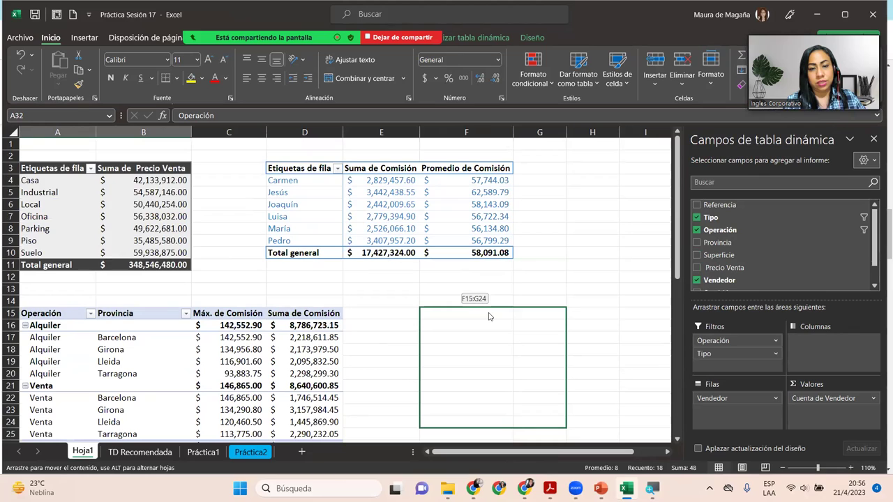
{"action": "left_click_drag", "start_coordinate": [489, 318], "coordinate": [493, 277]}
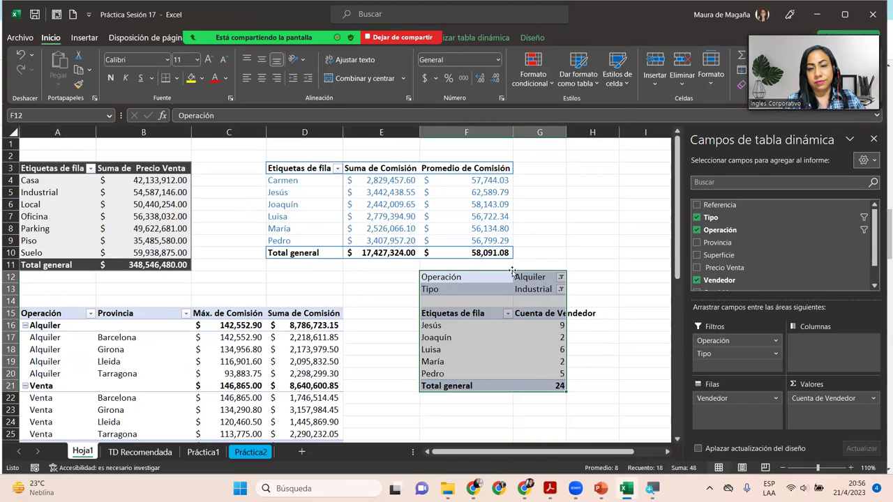
{"action": "left_click_drag", "start_coordinate": [502, 274], "coordinate": [502, 313]}
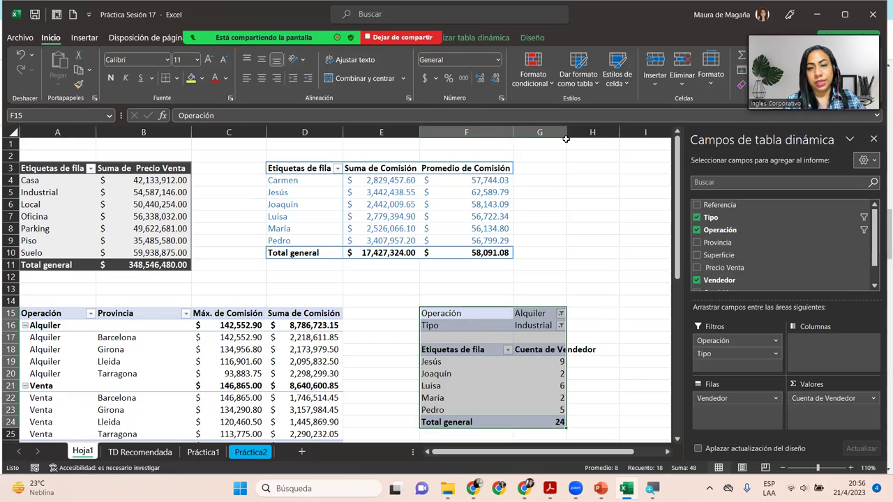
{"action": "left_click", "coordinate": [567, 141]}
{"action": "key", "text": "ctrl+Home"}
{"action": "left_click_drag", "start_coordinate": [567, 138], "coordinate": [599, 138]}
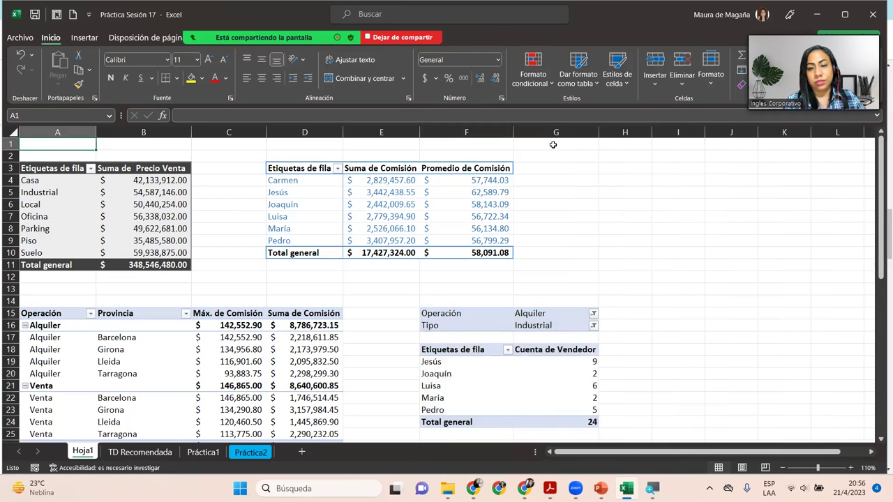
Reselect the moved pivot table and its Luisa seller cell
{"action": "left_click", "coordinate": [496, 380]}
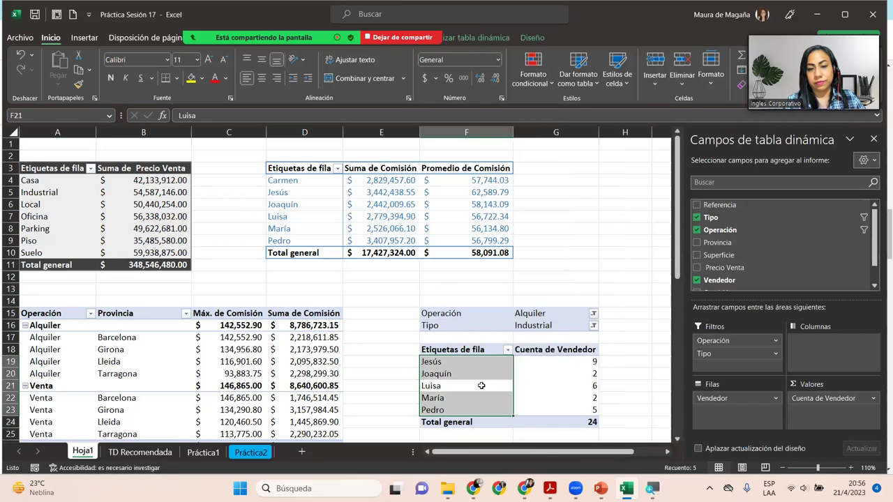
{"action": "left_click", "coordinate": [481, 385]}
{"action": "mouse_move", "coordinate": [681, 272]}
{"action": "left_mouse_down"}
{"action": "mouse_move", "coordinate": [696, 297]}
{"action": "mouse_move", "coordinate": [716, 279]}
{"action": "left_mouse_up"}
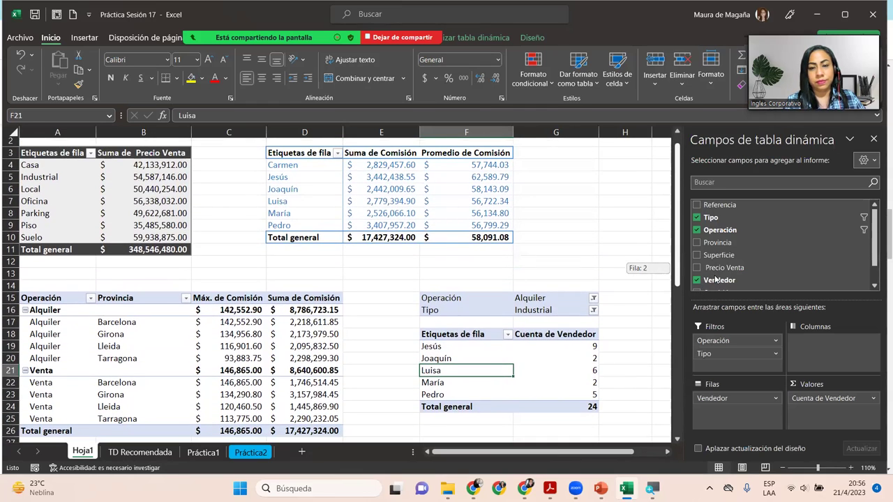
{"action": "left_click", "coordinate": [457, 301]}
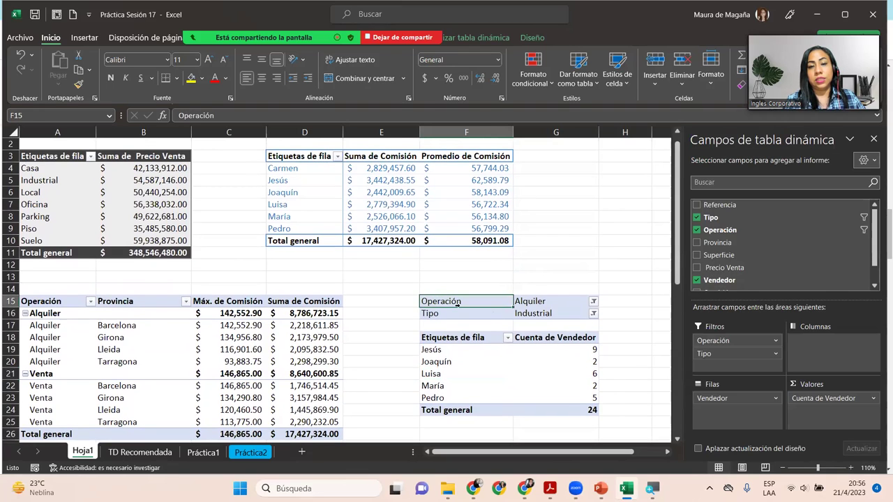
{"action": "left_click_drag", "start_coordinate": [458, 301], "coordinate": [567, 410]}
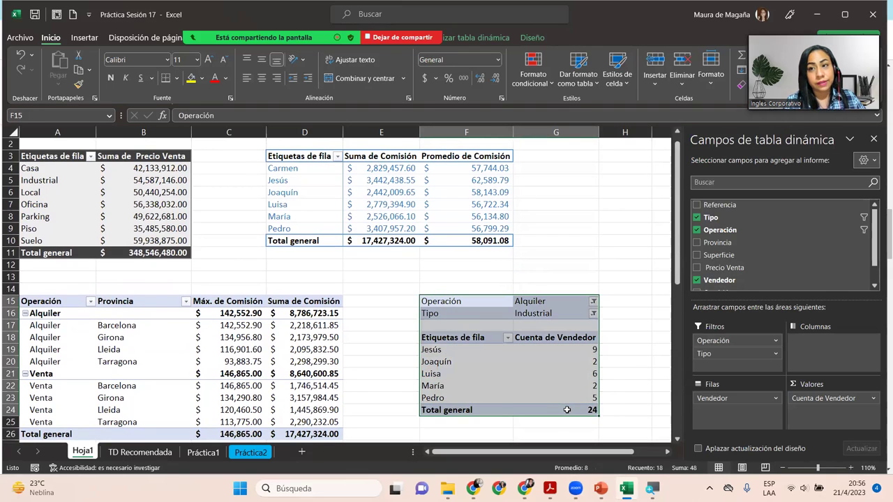
{"action": "left_click", "coordinate": [473, 375]}
{"action": "key", "text": "ctrl+space"}
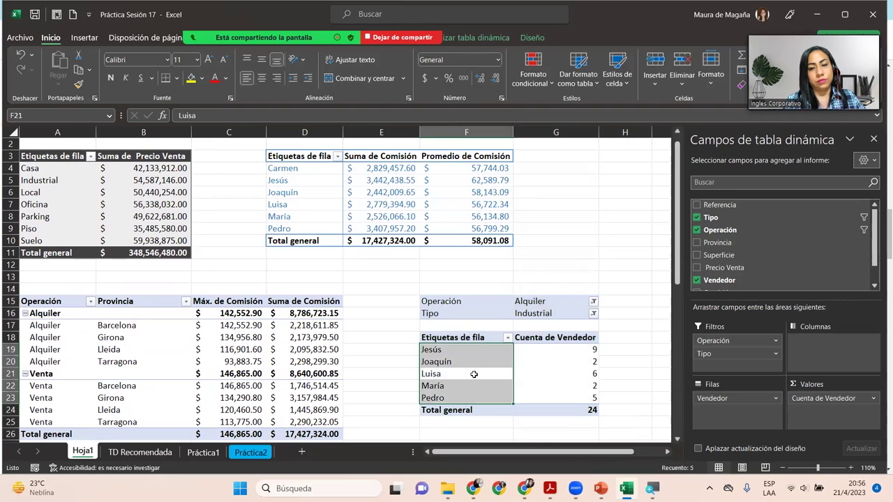
{"action": "left_click", "coordinate": [474, 375]}
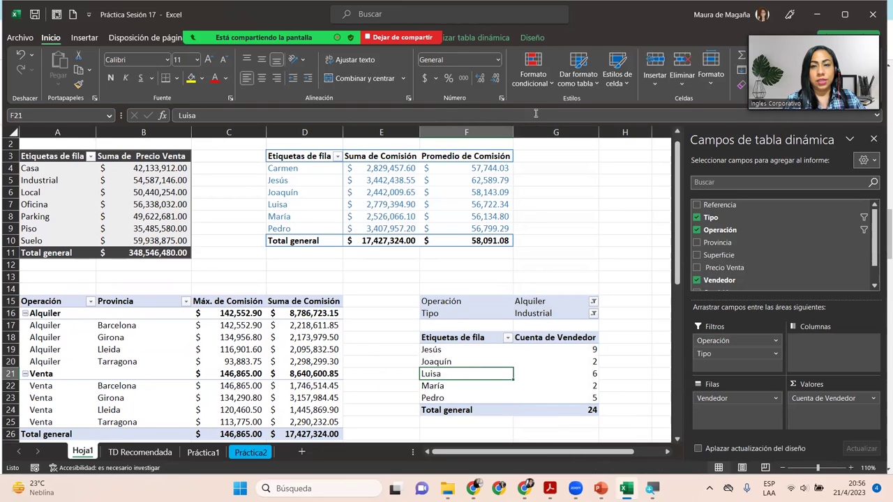
Try a dark grey style, then apply a light style with dark header and total rows
{"action": "left_click", "coordinate": [532, 37]}
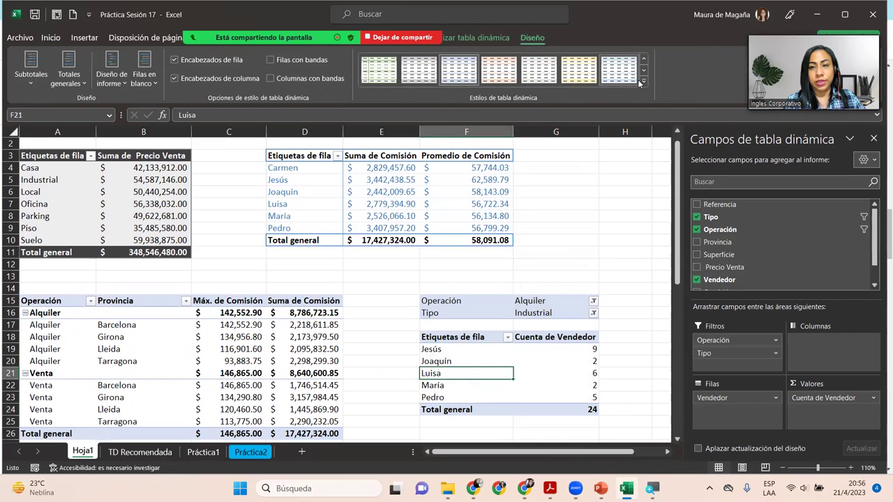
{"action": "left_click", "coordinate": [642, 82]}
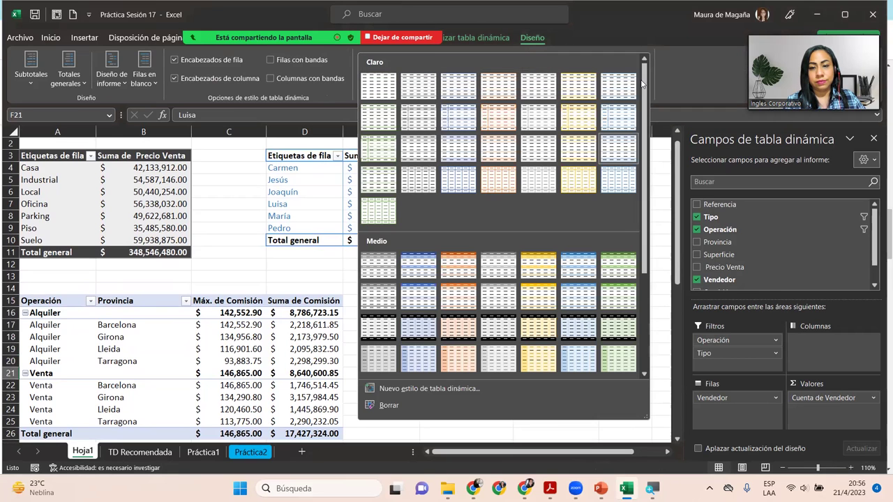
{"action": "left_click", "coordinate": [646, 307]}
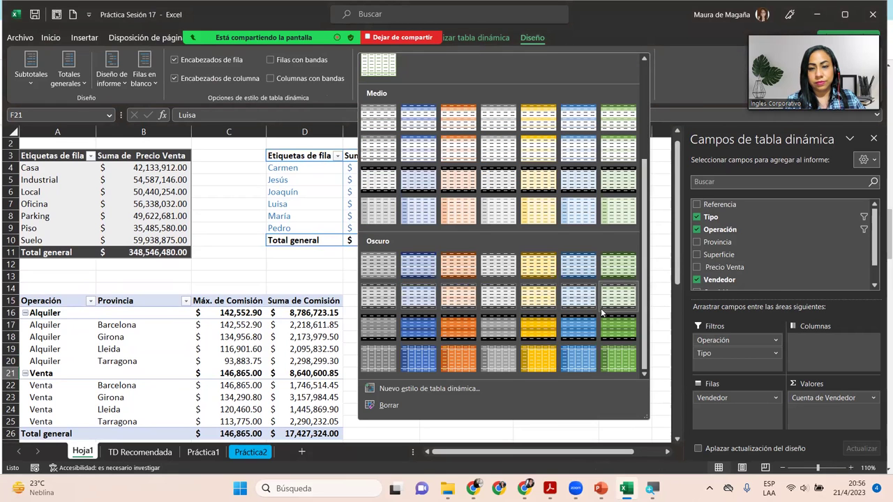
{"action": "left_click", "coordinate": [384, 334]}
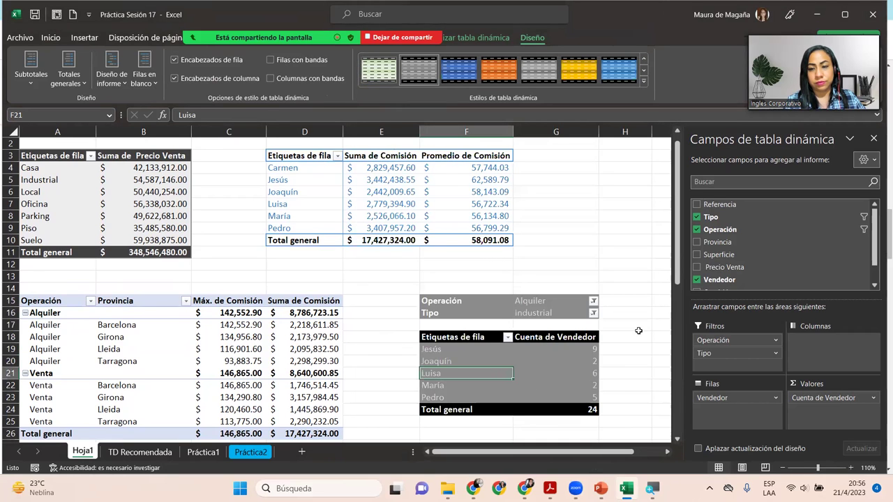
{"action": "left_click_drag", "start_coordinate": [676, 282], "coordinate": [684, 312]}
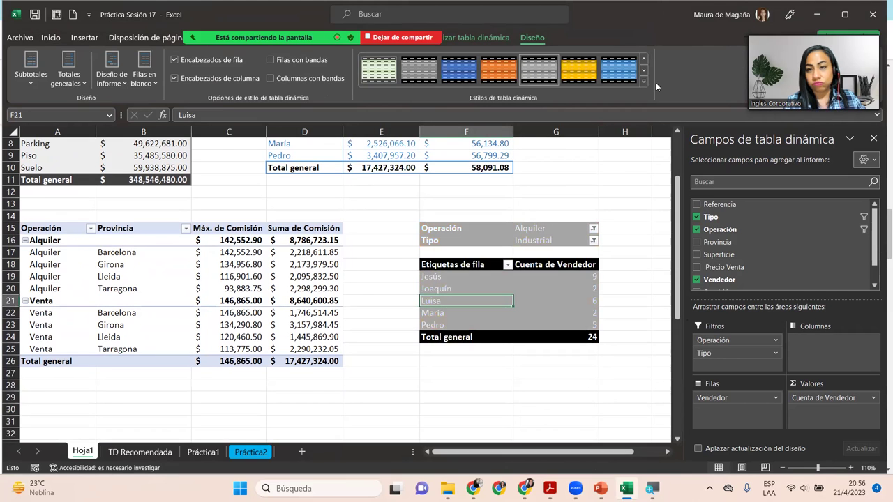
{"action": "left_click", "coordinate": [644, 59]}
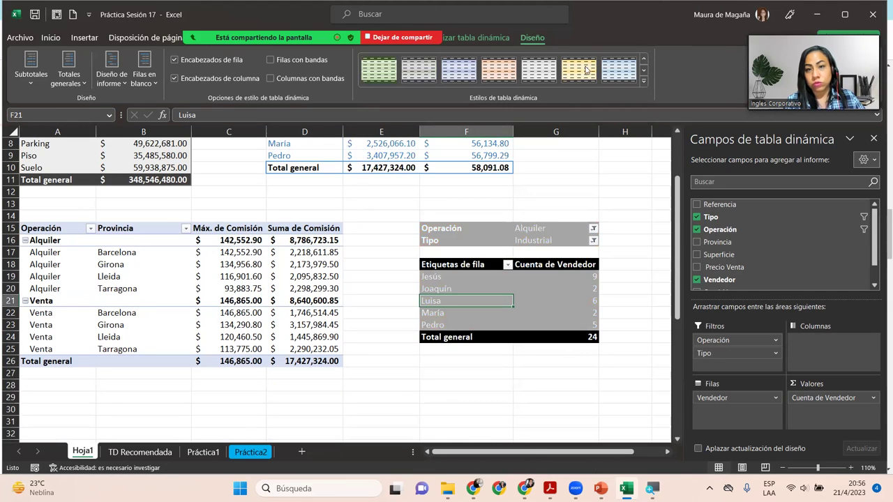
{"action": "left_click", "coordinate": [538, 70]}
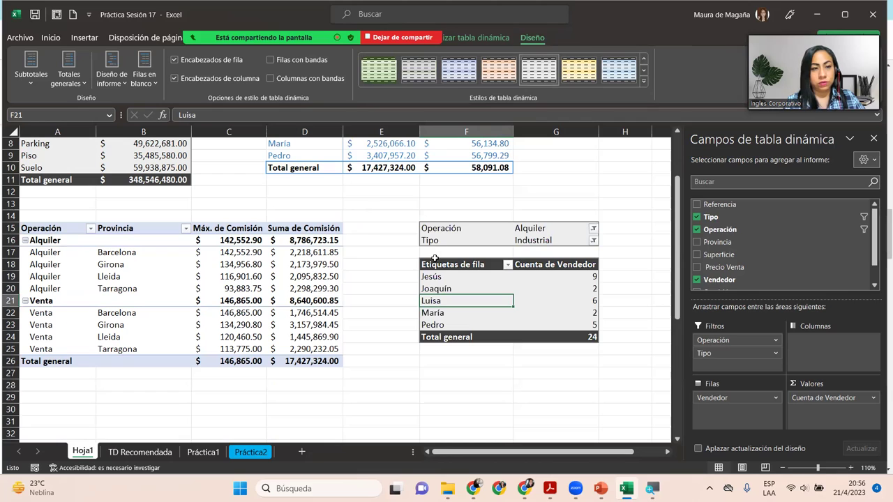
{"action": "left_click", "coordinate": [215, 289]}
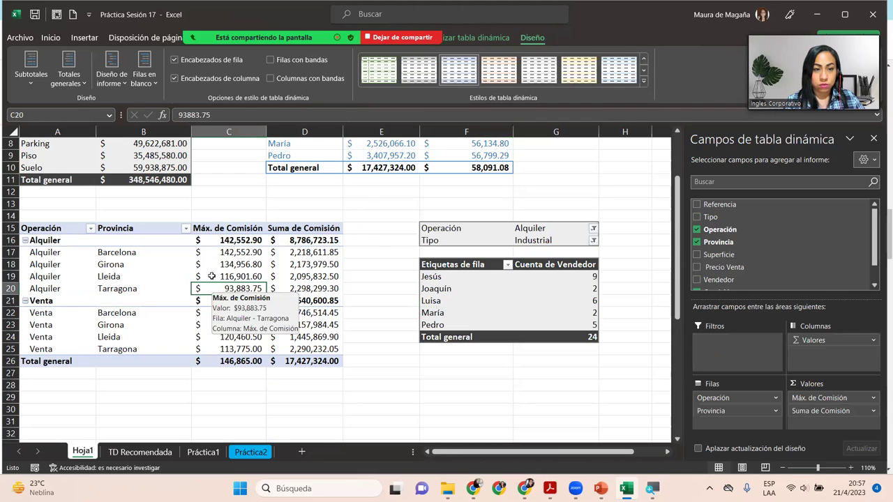
Apply a light blue style to the Comisión by Operación and Provincia pivot table
{"action": "left_click", "coordinate": [643, 83]}
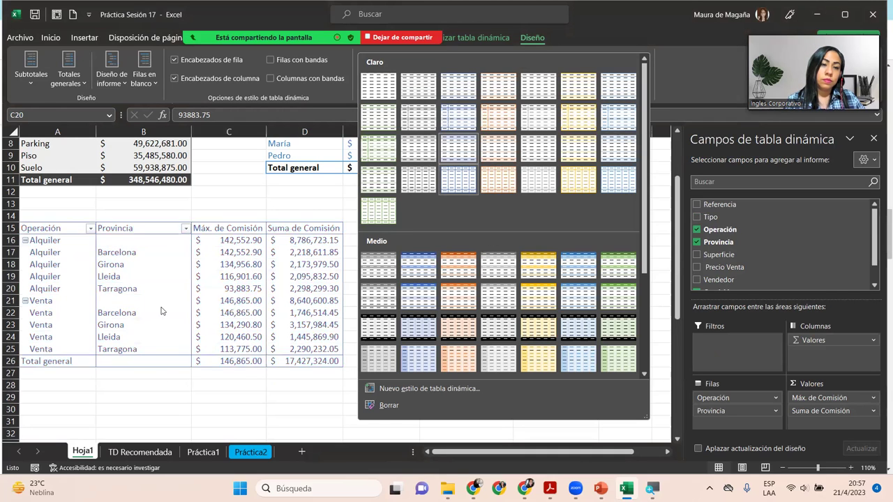
{"action": "left_click", "coordinate": [618, 117]}
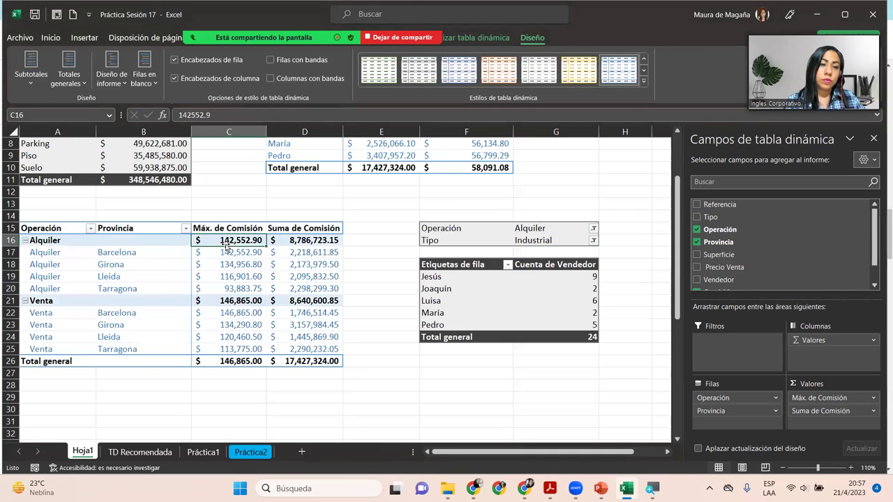
{"action": "left_click", "coordinate": [159, 288]}
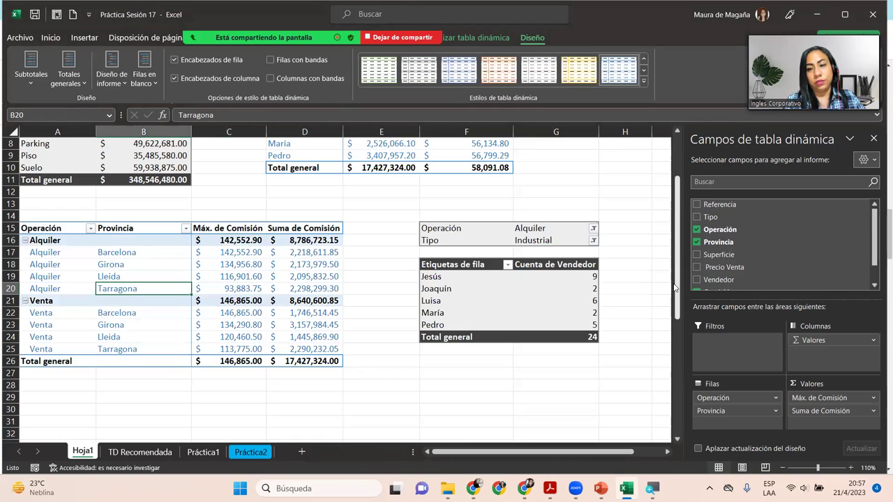
{"action": "left_click_drag", "start_coordinate": [677, 267], "coordinate": [687, 227]}
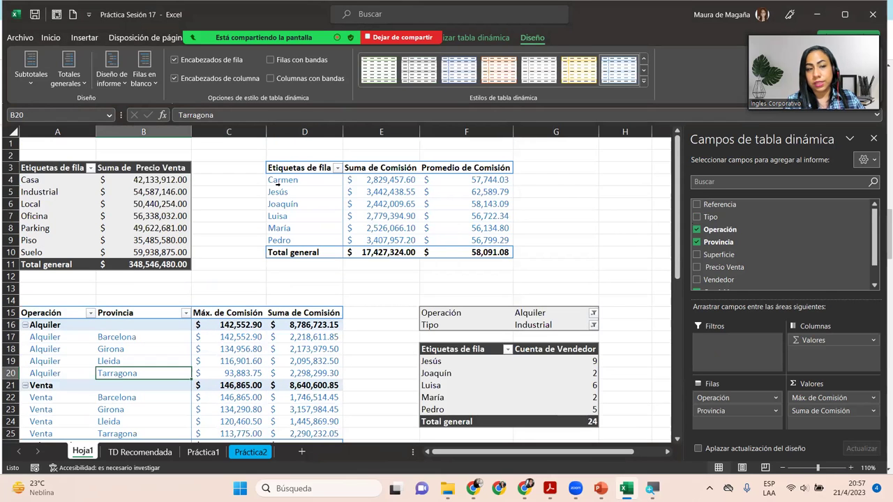
{"action": "left_click", "coordinate": [94, 202]}
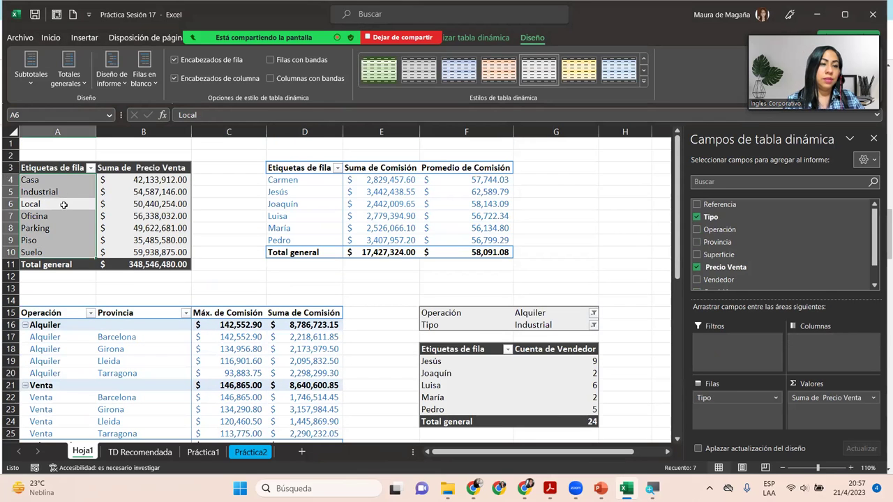
{"action": "left_click", "coordinate": [65, 205]}
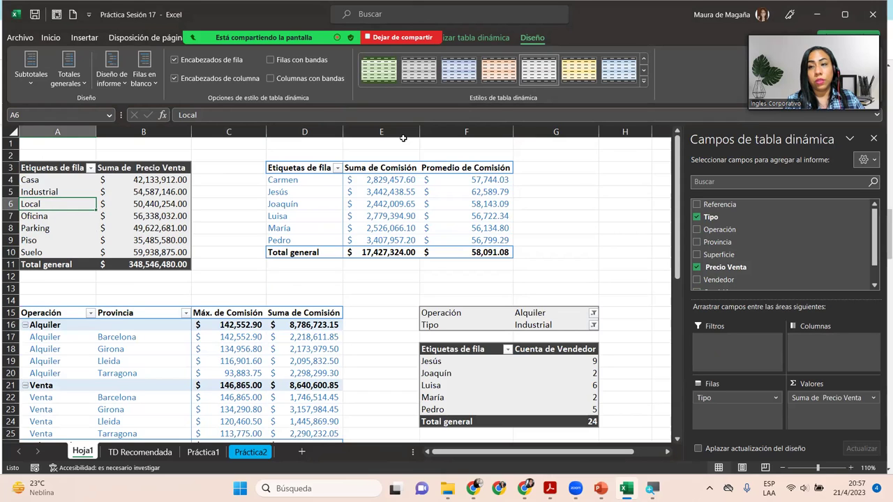
Rename the Precio Venta by Tipo pivot table from TablaDinámica1 to TD_TotalVtaxTipo
{"action": "left_click", "coordinate": [476, 37]}
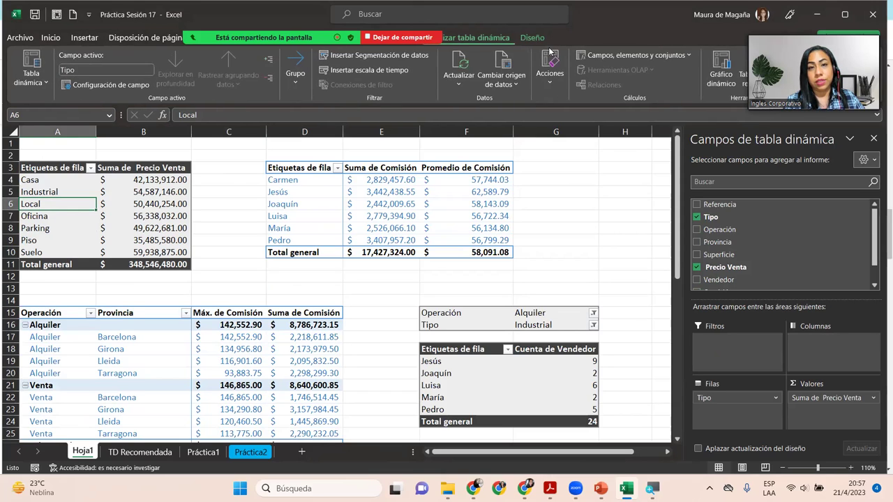
{"action": "left_click", "coordinate": [30, 76]}
{"action": "left_click", "coordinate": [74, 123]}
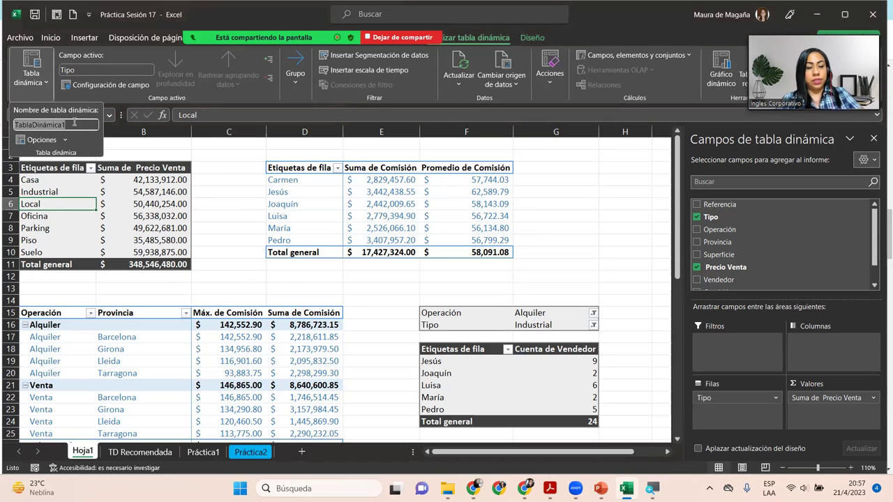
{"action": "type", "text": "TD_"}
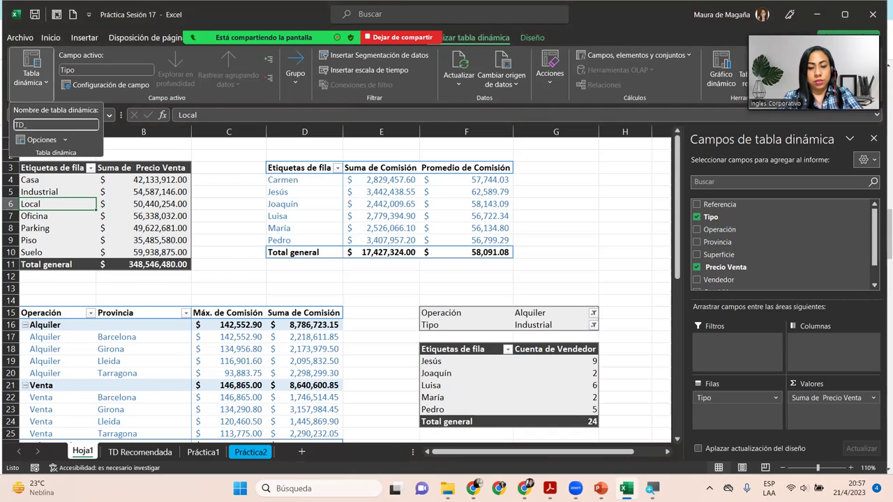
{"action": "type", "text": "Total"}
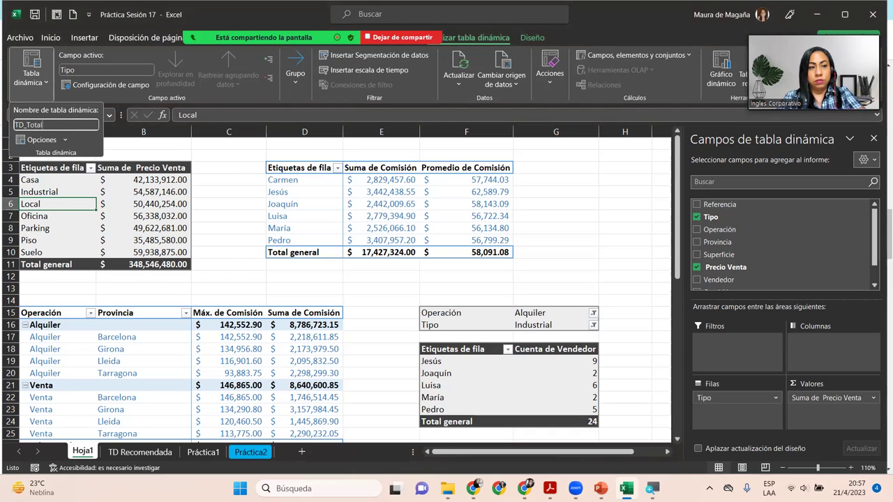
{"action": "type", "text": "Vta"}
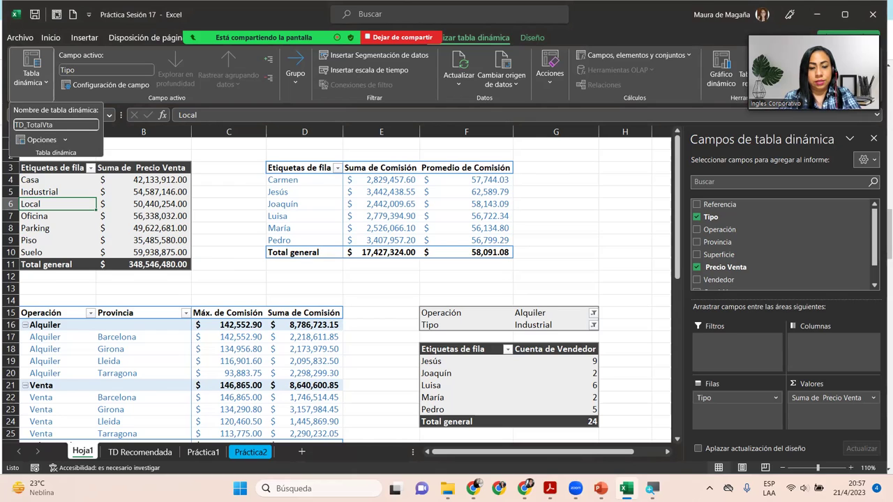
{"action": "type", "text": "x"}
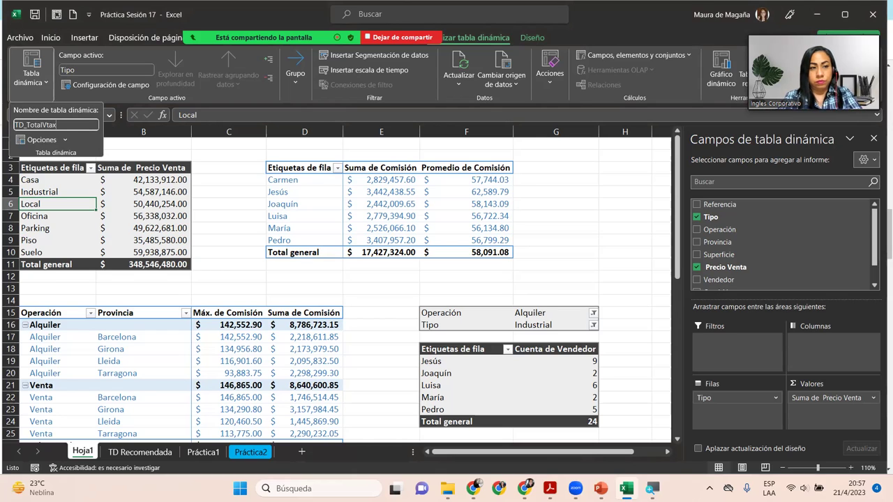
{"action": "type", "text": "Tipo"}
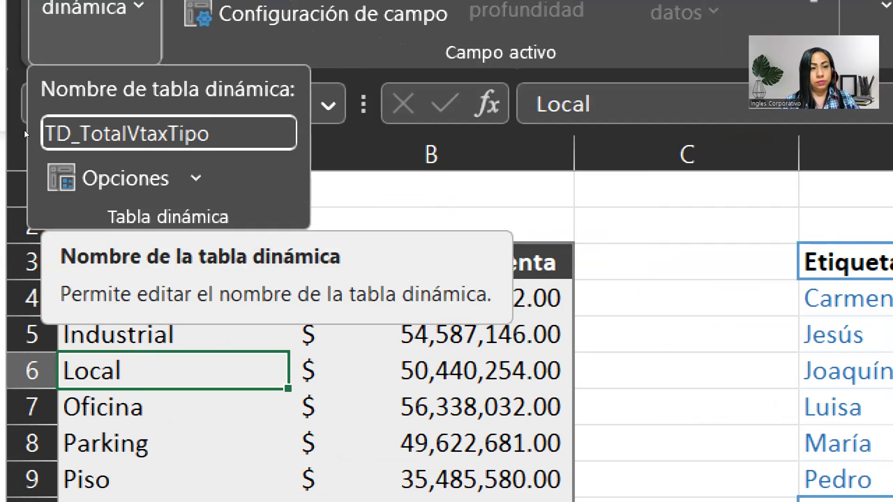
{"action": "key", "text": "Return"}
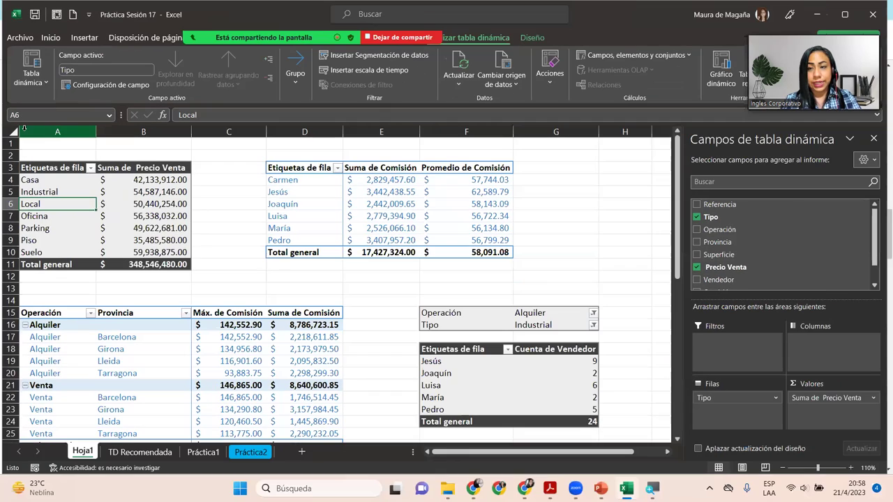
Rename the seller commission pivot table from TablaDinámica2 to TD_Vendedor_Comisión
{"action": "left_click", "coordinate": [46, 84]}
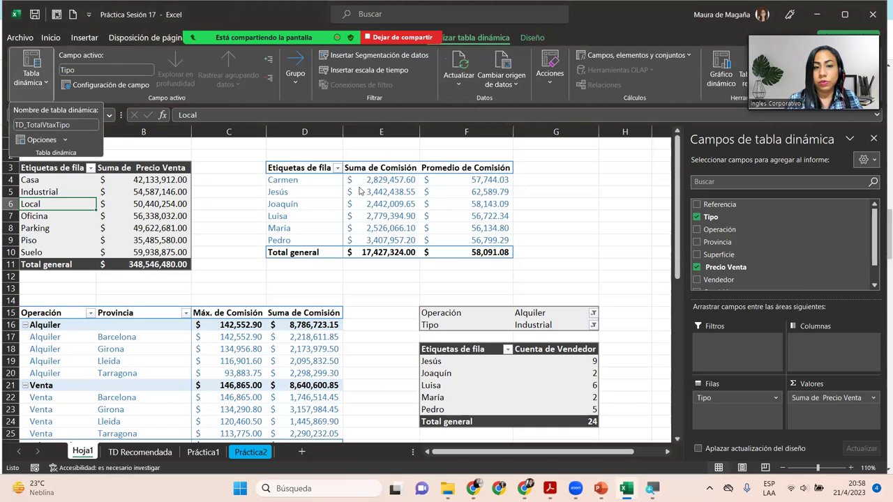
{"action": "left_click", "coordinate": [313, 191]}
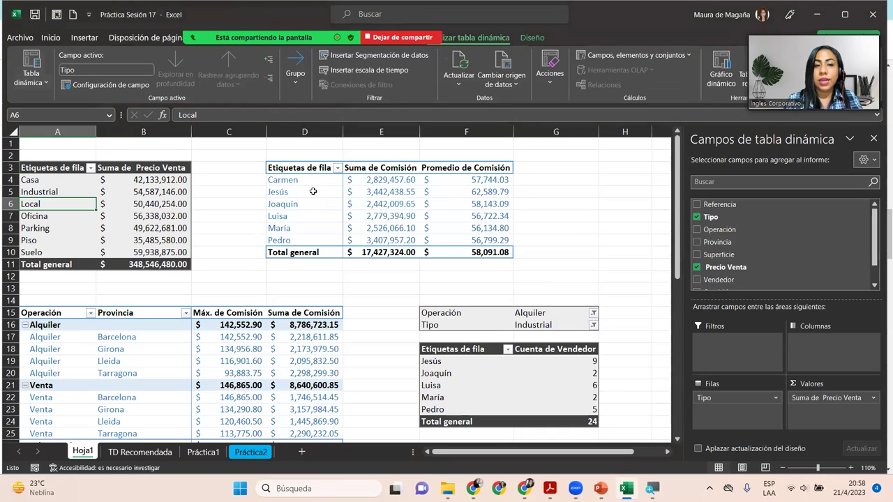
{"action": "left_click", "coordinate": [313, 192]}
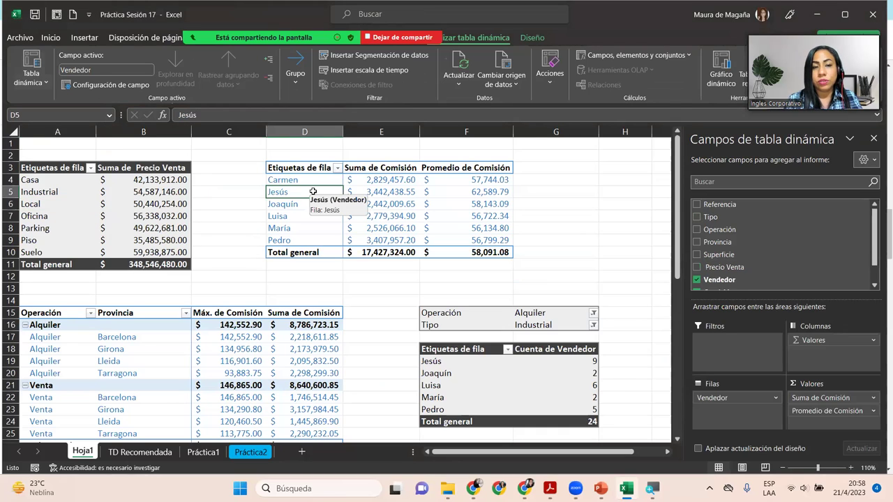
{"action": "left_click", "coordinate": [41, 83]}
{"action": "left_click", "coordinate": [79, 123]}
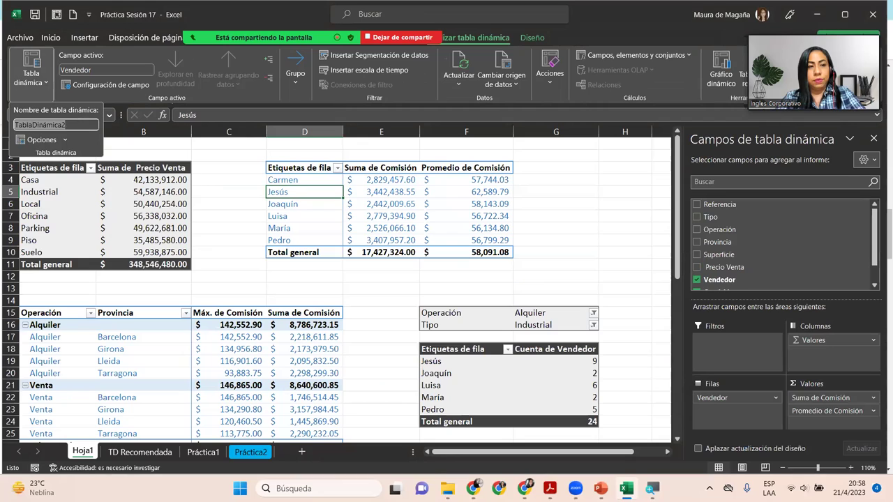
{"action": "type", "text": "TD_"}
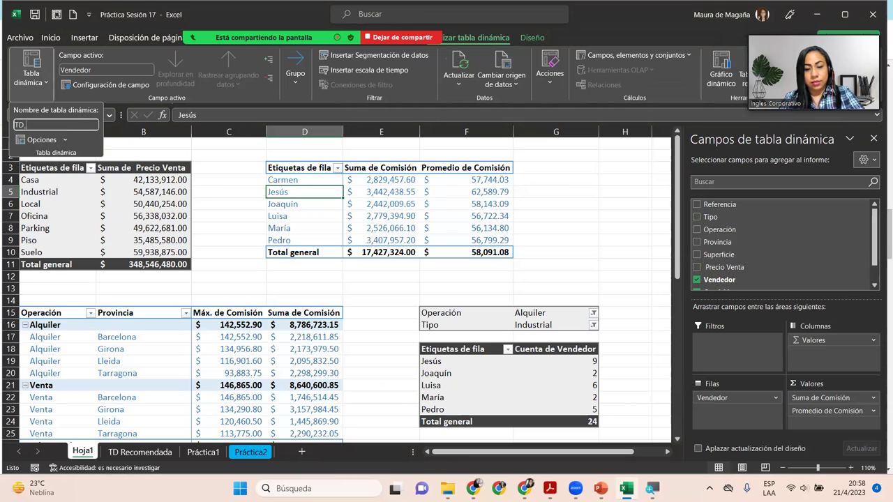
{"action": "type", "text": "Vendedor"}
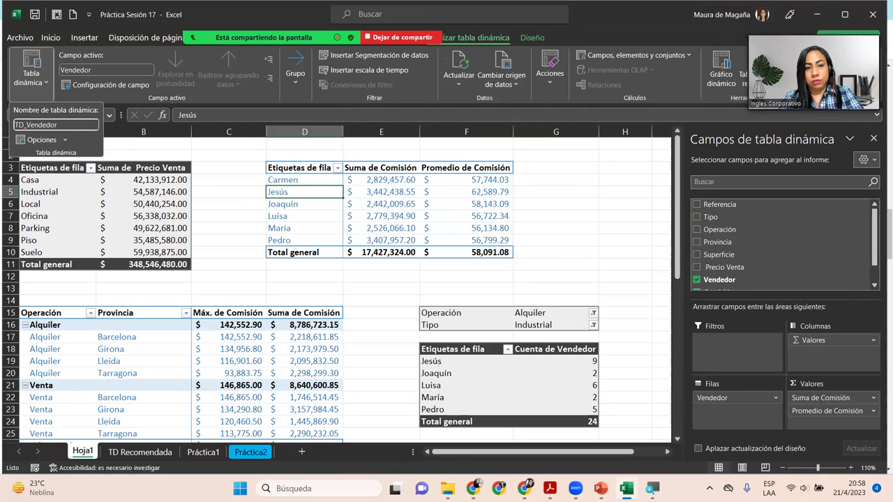
{"action": "type", "text": "_Comision"}
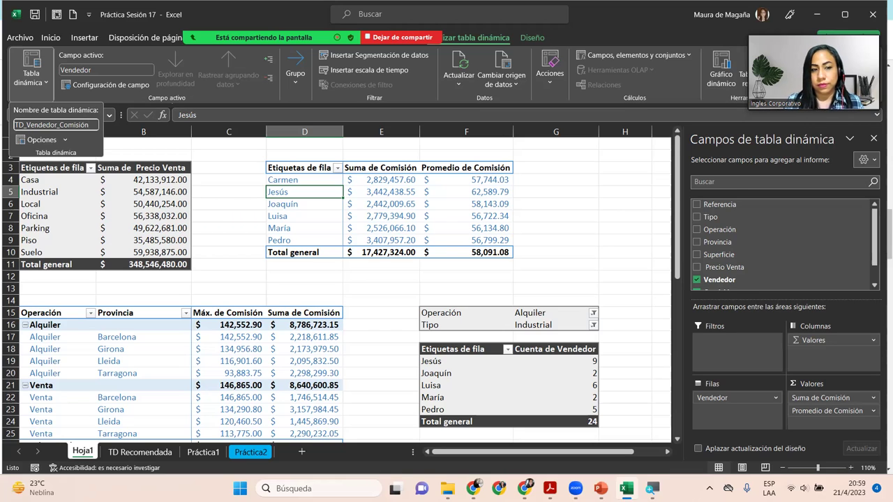
{"action": "key", "text": "Return"}
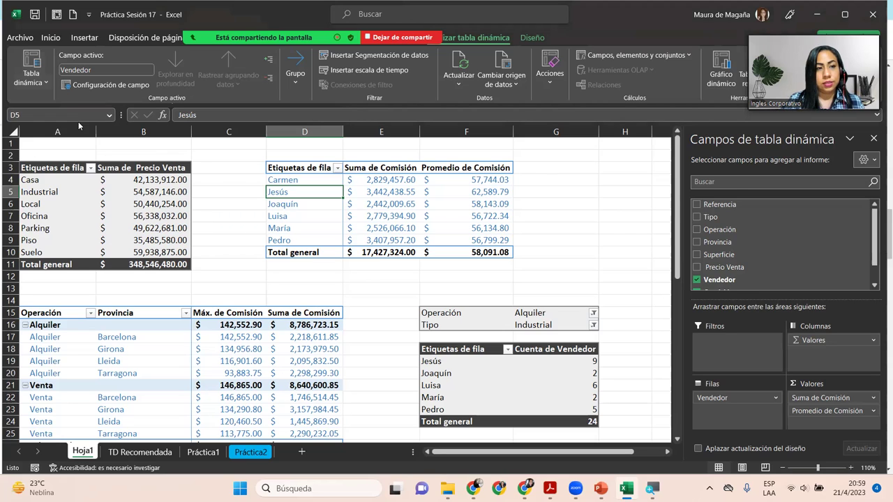
Rename the pivot table at A17 from TablaDinámica3 to TD_Operación_y_provincia
{"action": "left_click", "coordinate": [88, 339]}
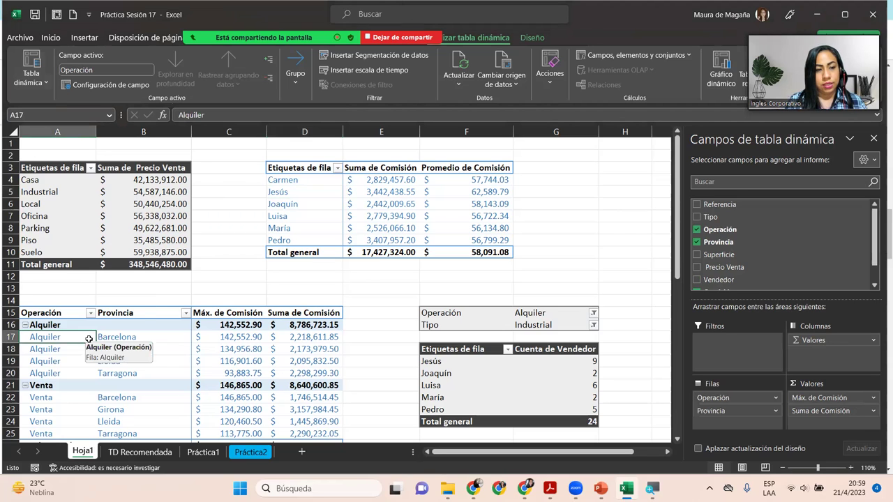
{"action": "left_click", "coordinate": [36, 75]}
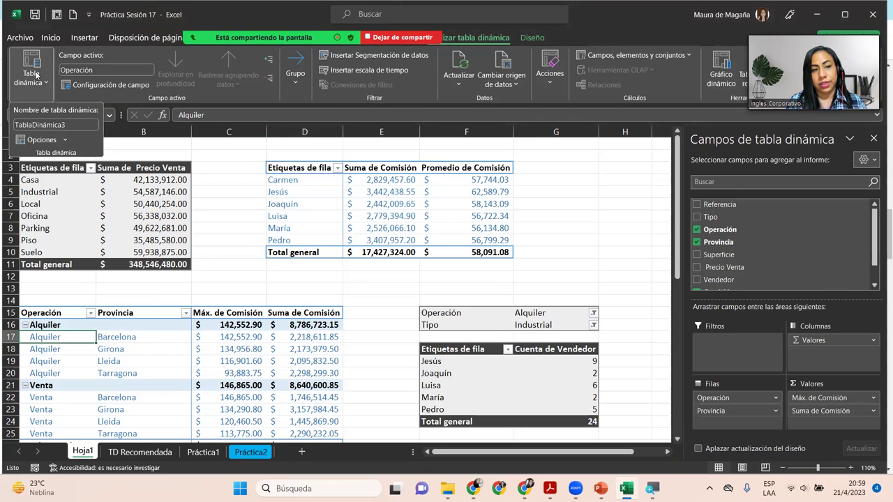
{"action": "left_click", "coordinate": [69, 123]}
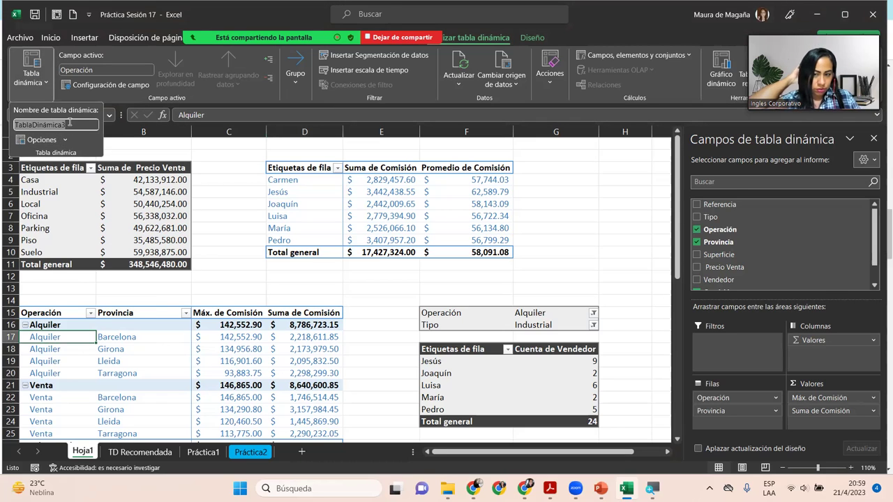
{"action": "type", "text": "TD"}
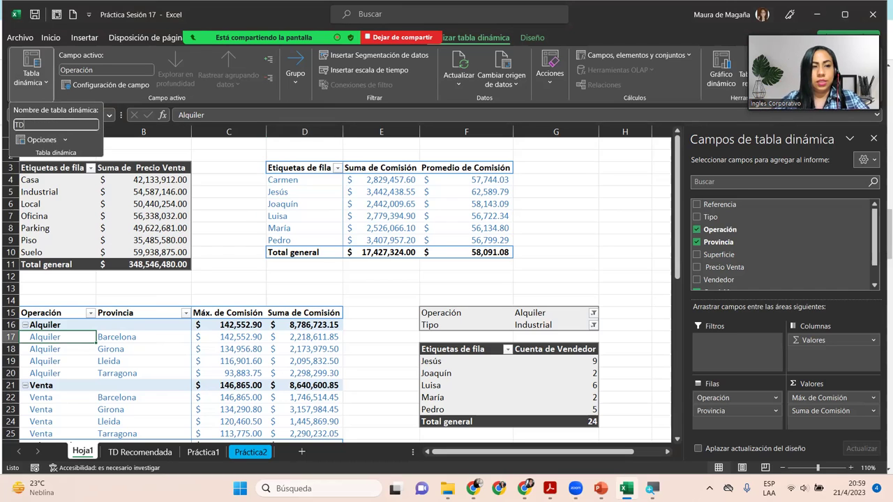
{"action": "type", "text": "_Operación_y"}
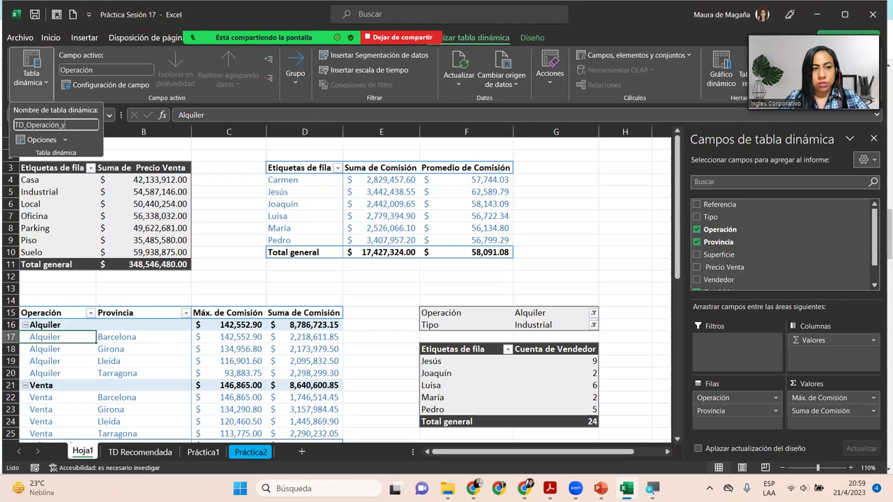
{"action": "type", "text": "_provincia"}
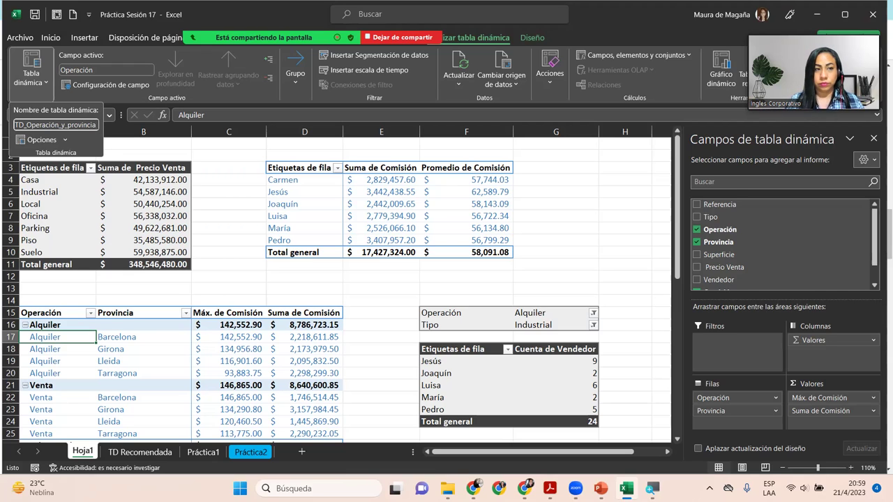
{"action": "left_click", "coordinate": [30, 67]}
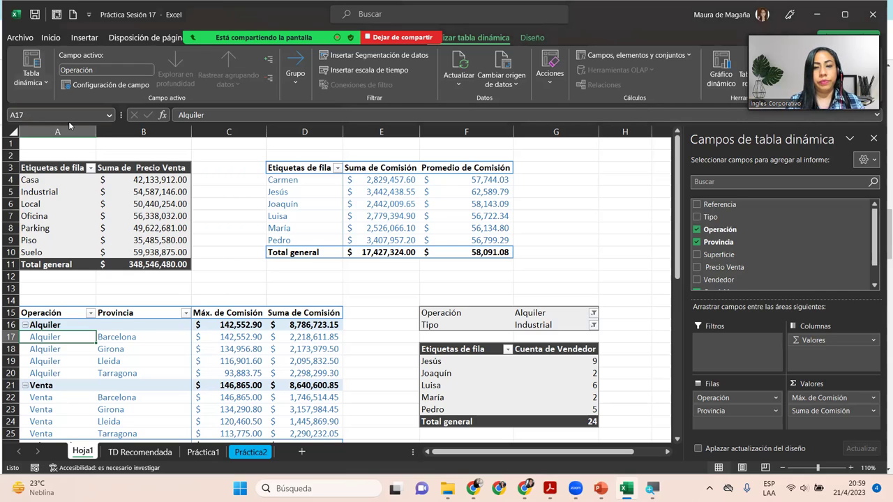
Rename the Cuenta de Vendedor pivot table at F20 from TablaDinámica4 to TD_No_Vtas_Vendedor
{"action": "left_click", "coordinate": [466, 375]}
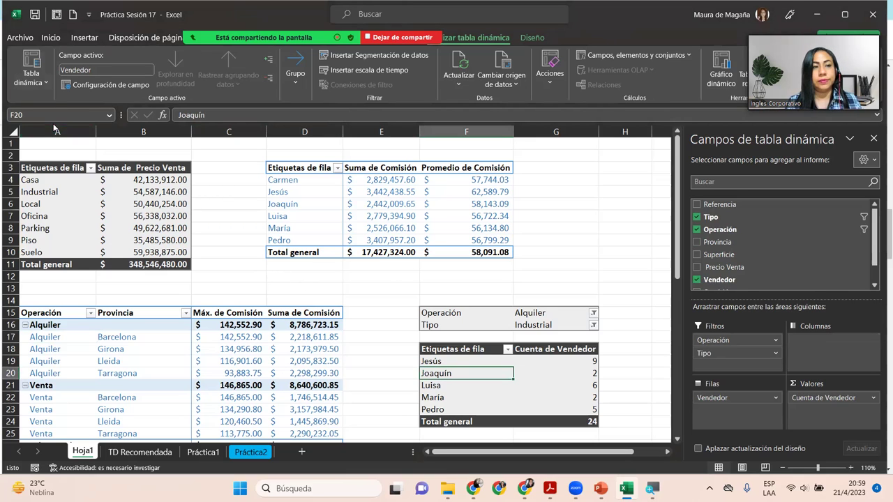
{"action": "left_click", "coordinate": [31, 67]}
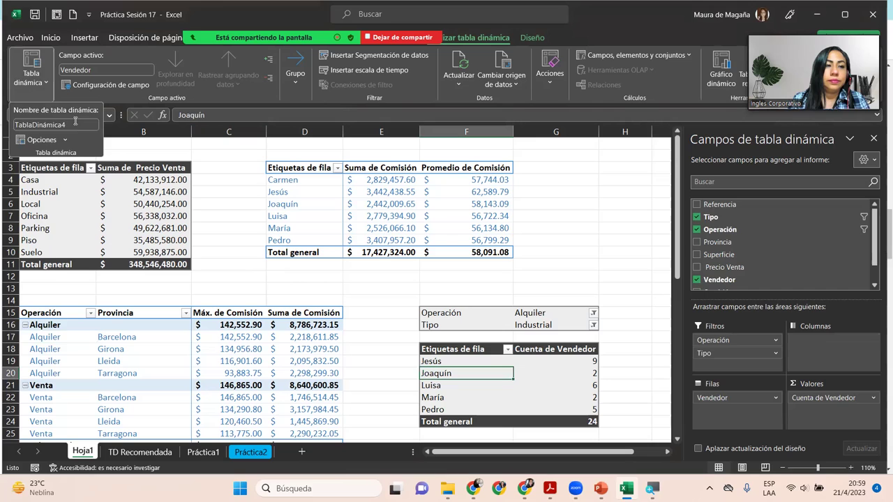
{"action": "left_click", "coordinate": [75, 123]}
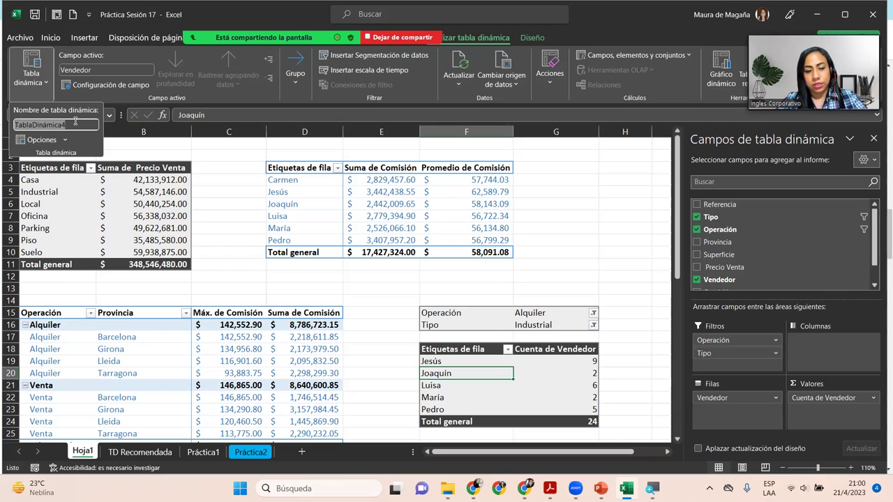
{"action": "type", "text": "TD_"}
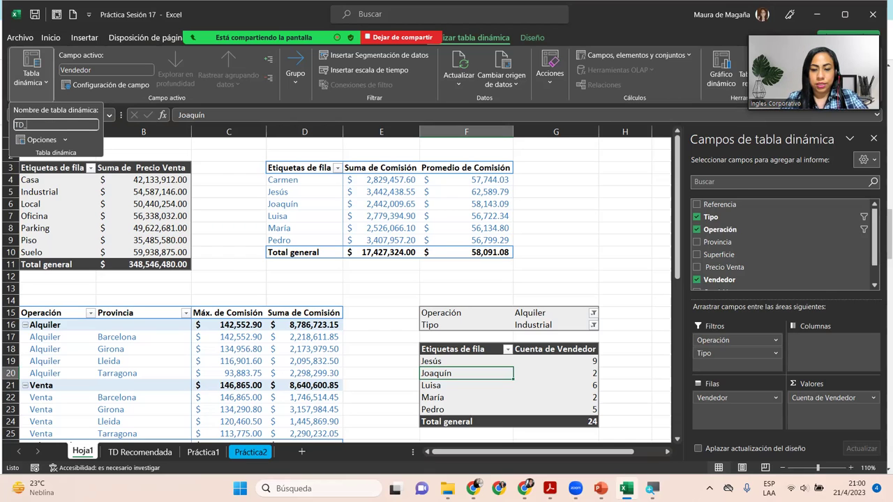
{"action": "type", "text": "No_"}
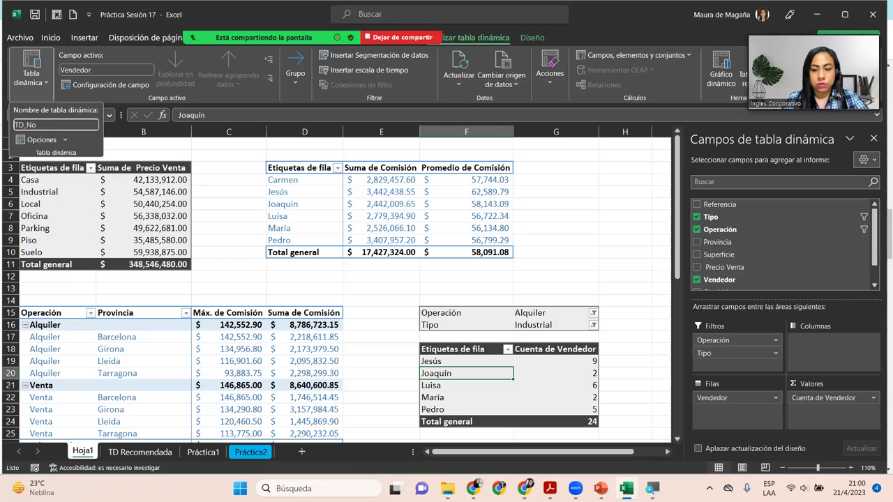
{"action": "type", "text": "Vtas"}
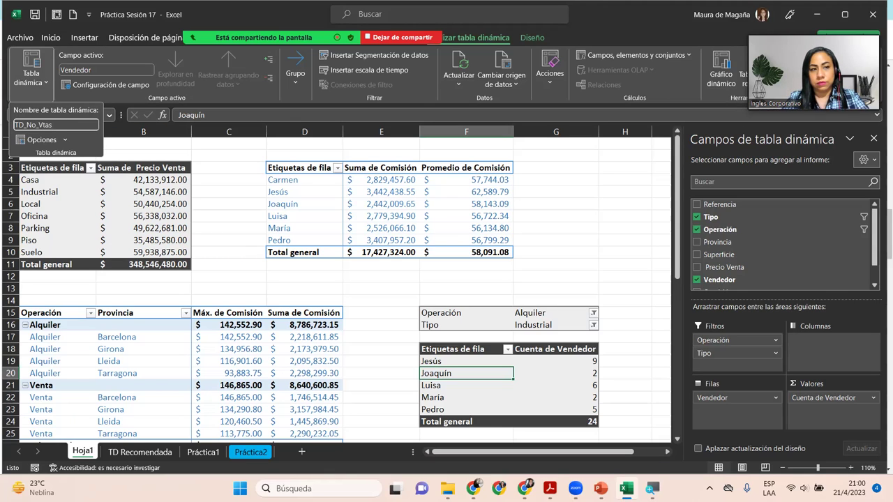
{"action": "type", "text": "_Vendedor"}
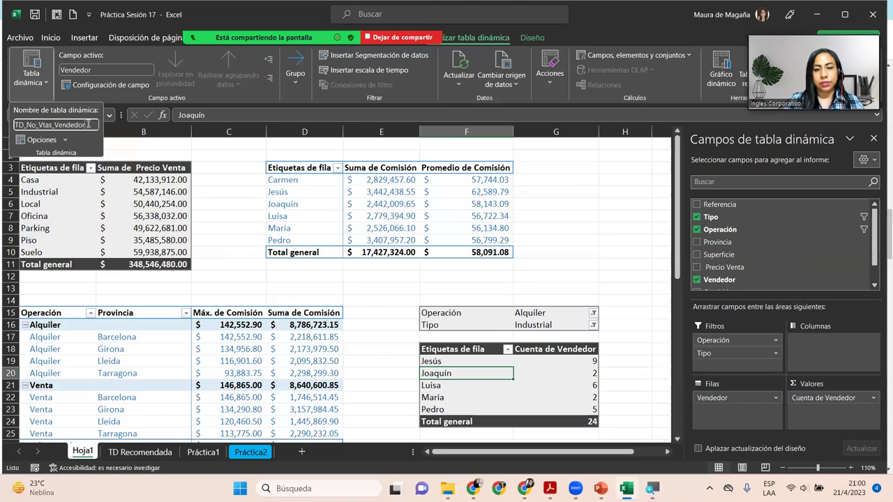
{"action": "key", "text": "Return"}
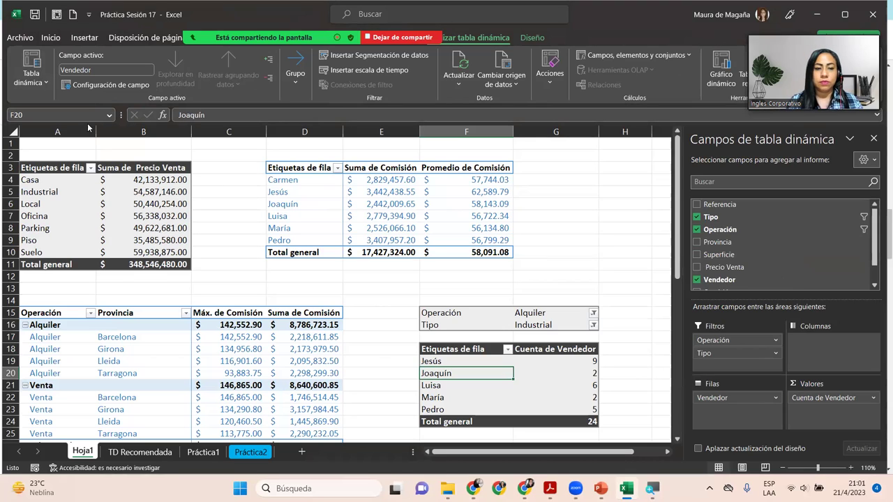
Rename the Hoja1 sheet tab to 'Tablas Dinámicas'
{"action": "left_click", "coordinate": [84, 454]}
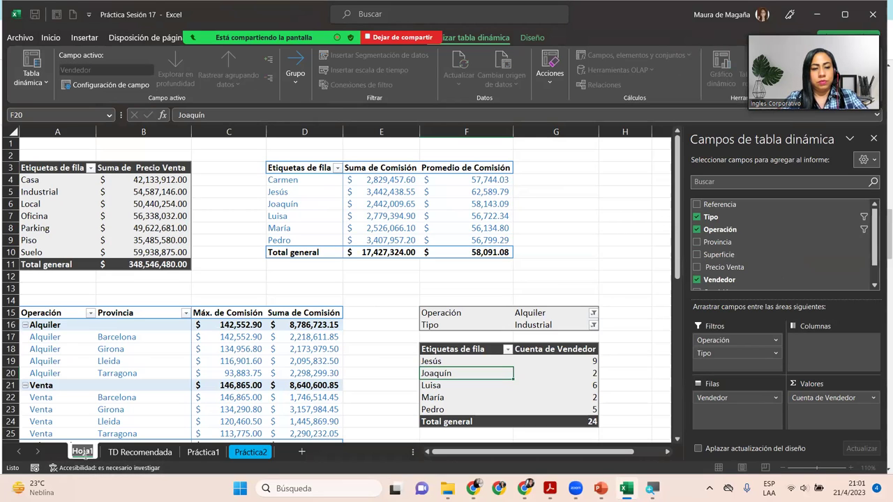
{"action": "type", "text": "Tabl"}
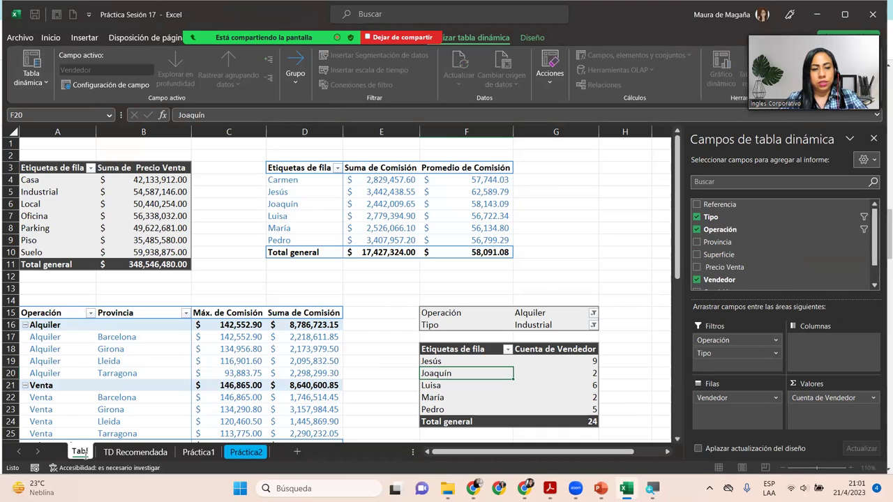
{"action": "type", "text": "as Dinámicas"}
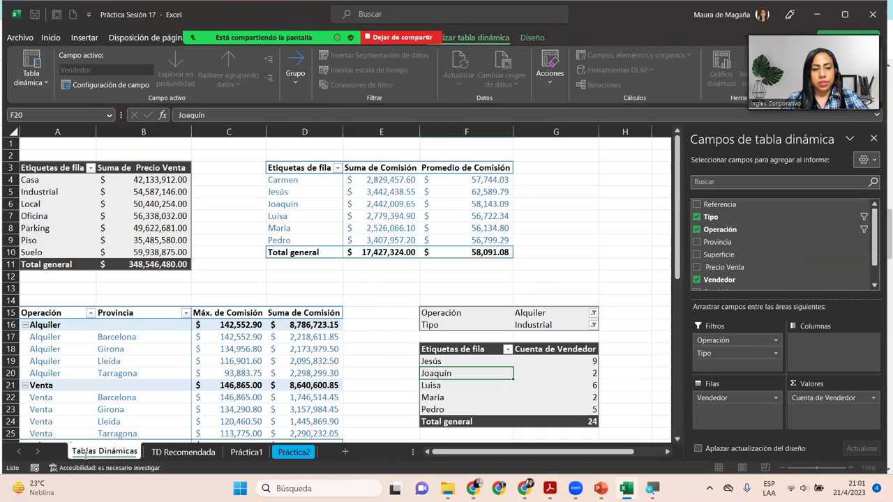
{"action": "key", "text": "Return"}
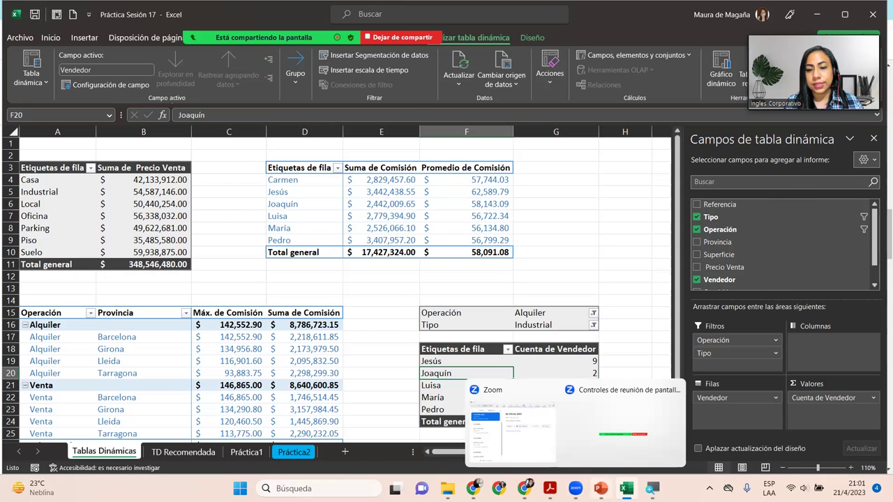
Present slide 10, CIERRE Y CONCLUSIONES, full screen and widen the meeting participant gallery over it
{"action": "left_click", "coordinate": [600, 489]}
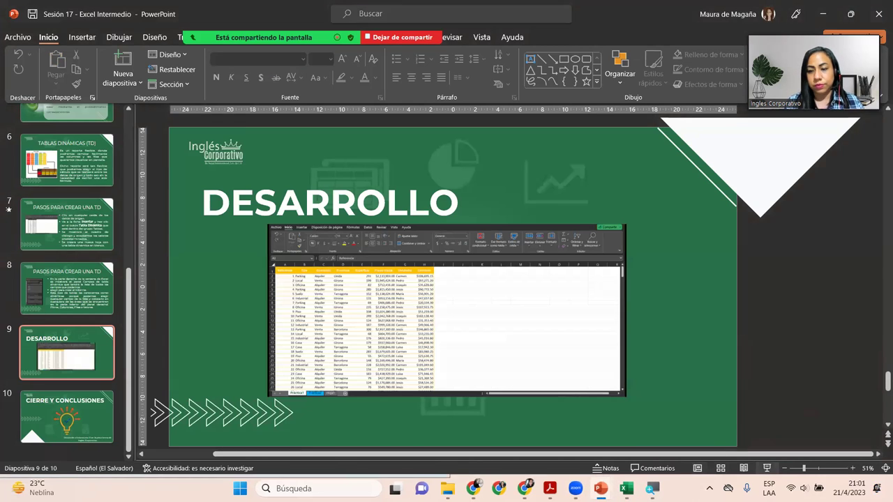
{"action": "left_click", "coordinate": [767, 468]}
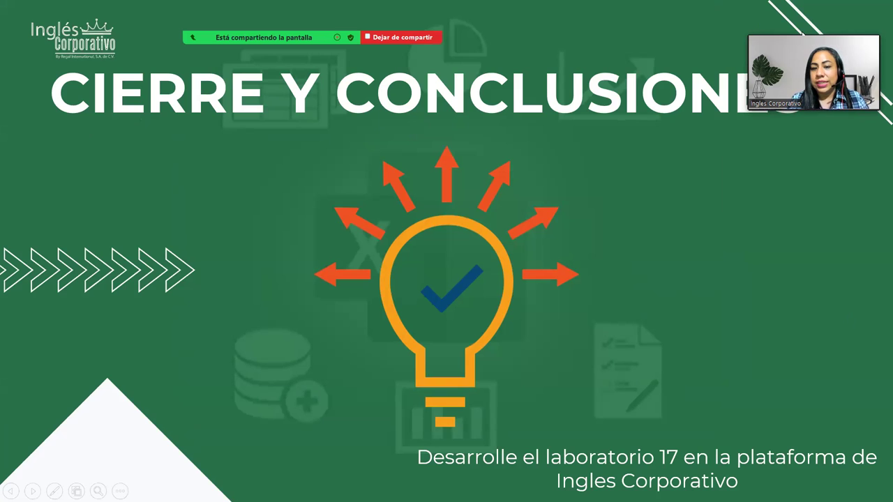
{"action": "mouse_move", "coordinate": [803, 31]}
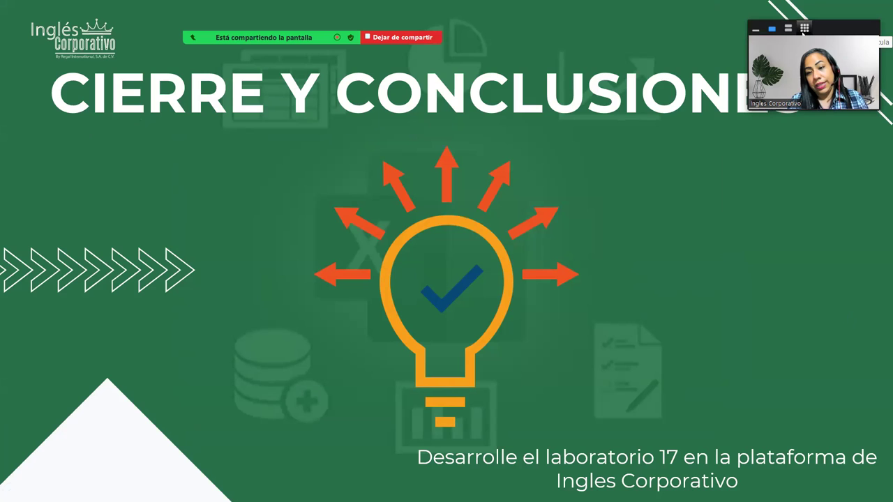
{"action": "left_click", "coordinate": [804, 29]}
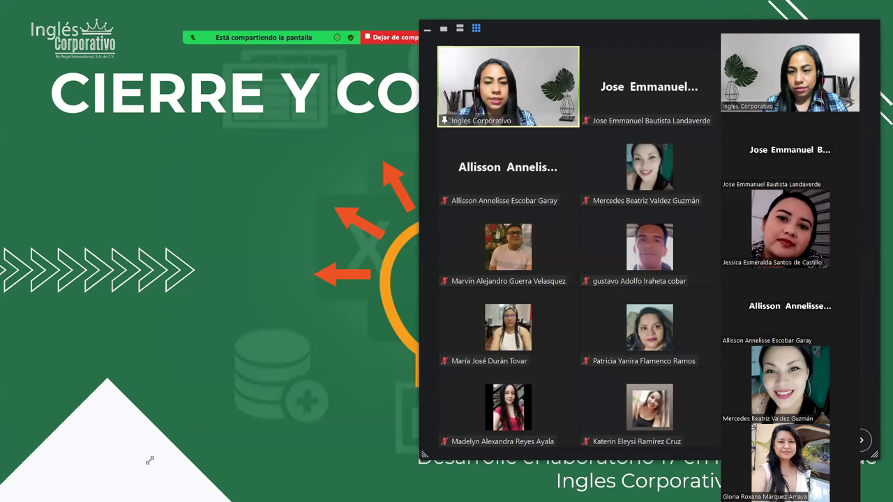
{"action": "left_click_drag", "start_coordinate": [149, 460], "coordinate": [119, 467]}
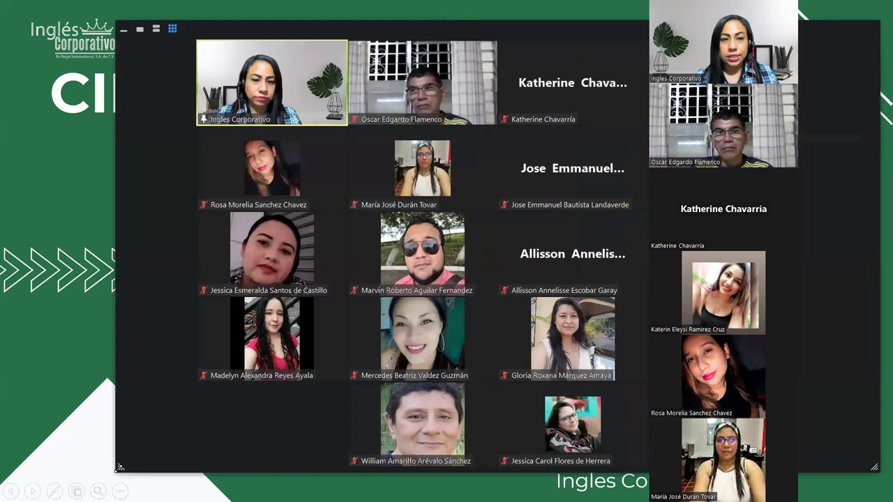